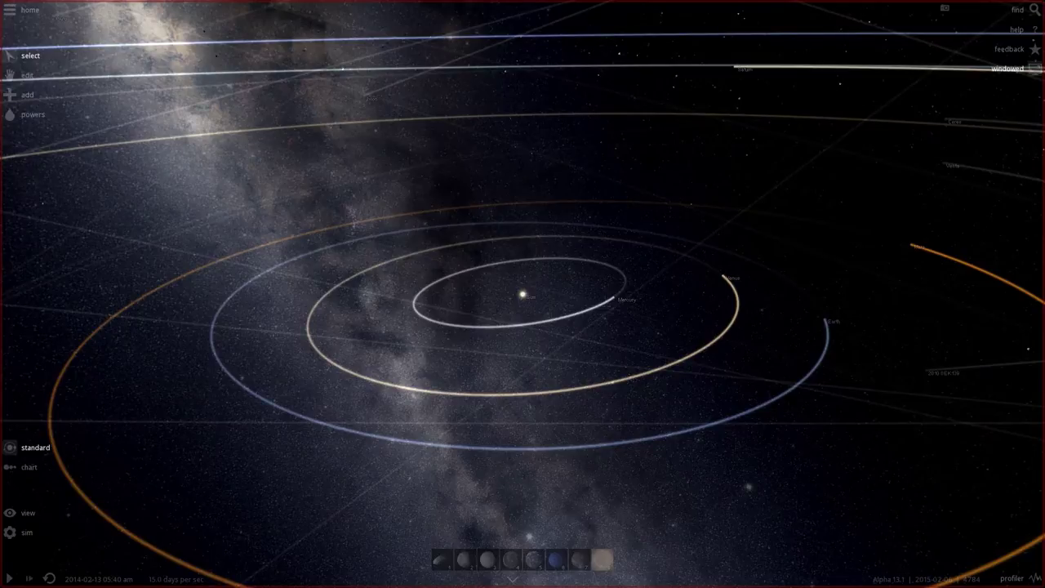
- Rename the Sun at the centre of the solar system as SunM
{"action": "scroll", "coordinate": [522, 294], "scroll_direction": "up", "scroll_amount": 12}
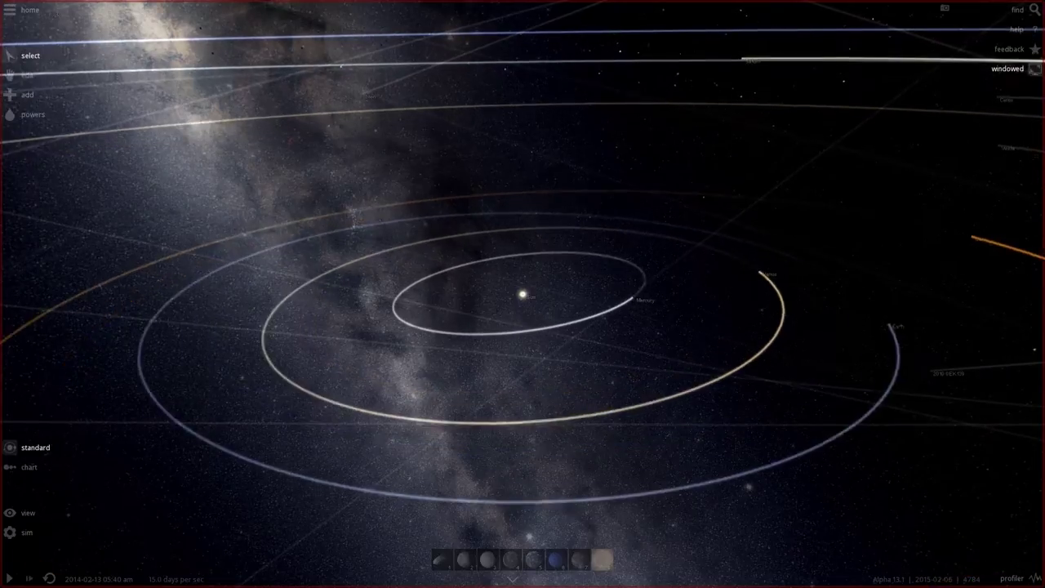
{"action": "right_click_drag", "start_coordinate": [522, 294], "coordinate": [604, 409]}
{"action": "scroll", "coordinate": [522, 294], "scroll_direction": "up", "scroll_amount": 8}
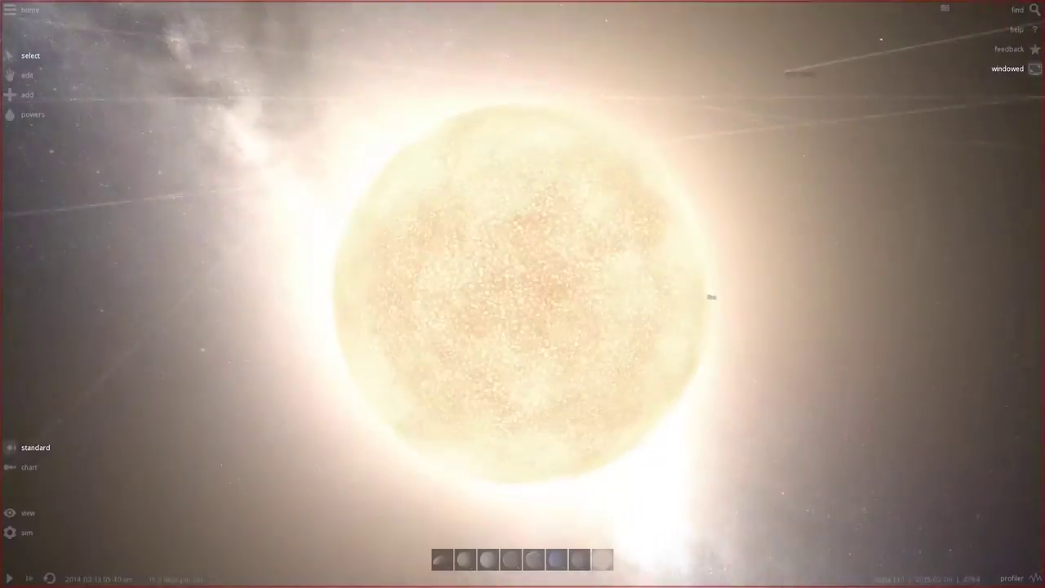
{"action": "scroll", "coordinate": [522, 294], "scroll_direction": "down", "scroll_amount": 8}
{"action": "right_click_drag", "start_coordinate": [522, 294], "coordinate": [512, 465]}
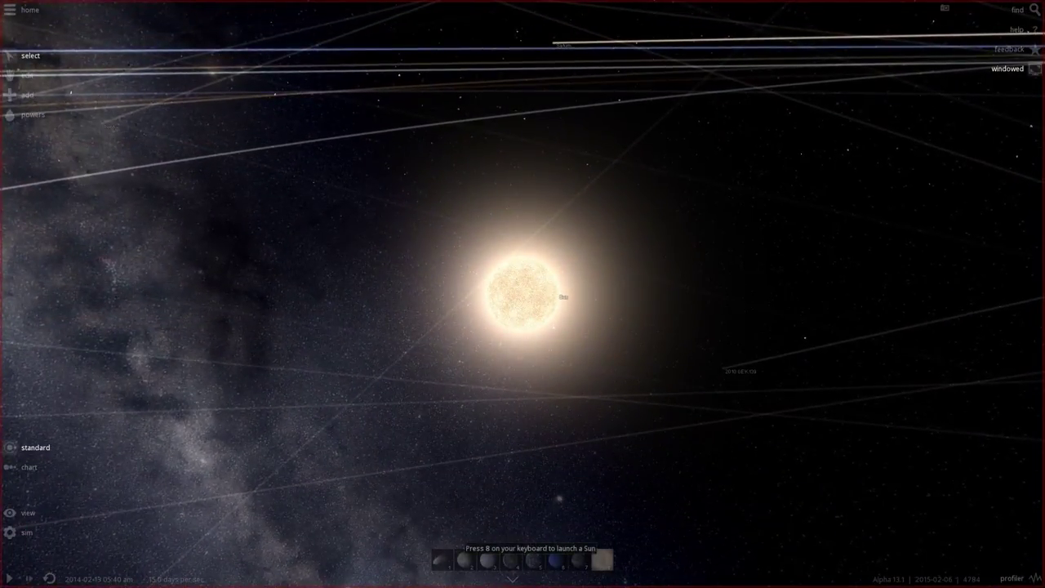
{"action": "left_click", "coordinate": [523, 294]}
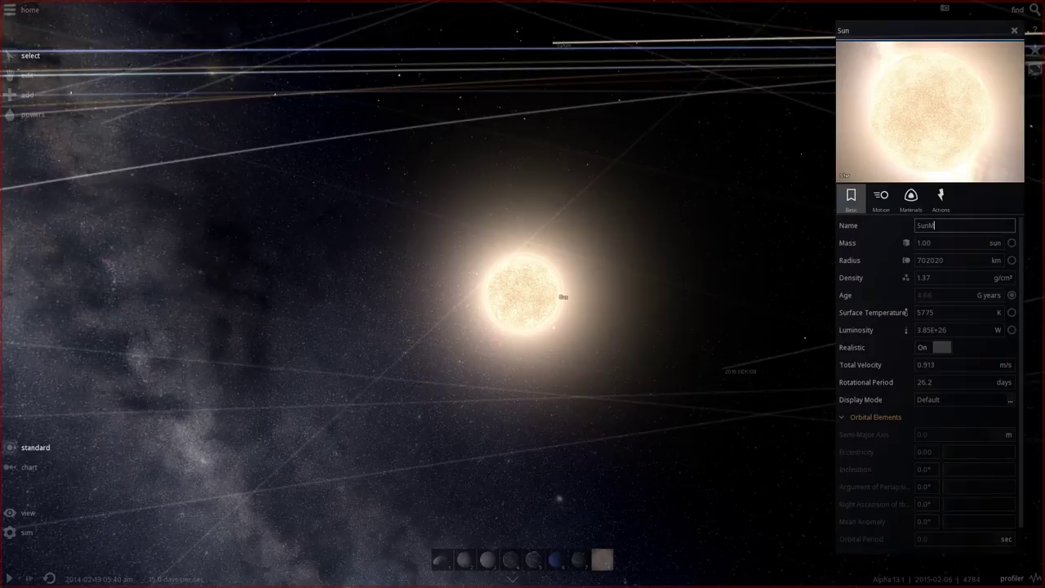
- Look through SunM's actions, materials and motion properties
{"action": "left_click", "coordinate": [941, 196]}
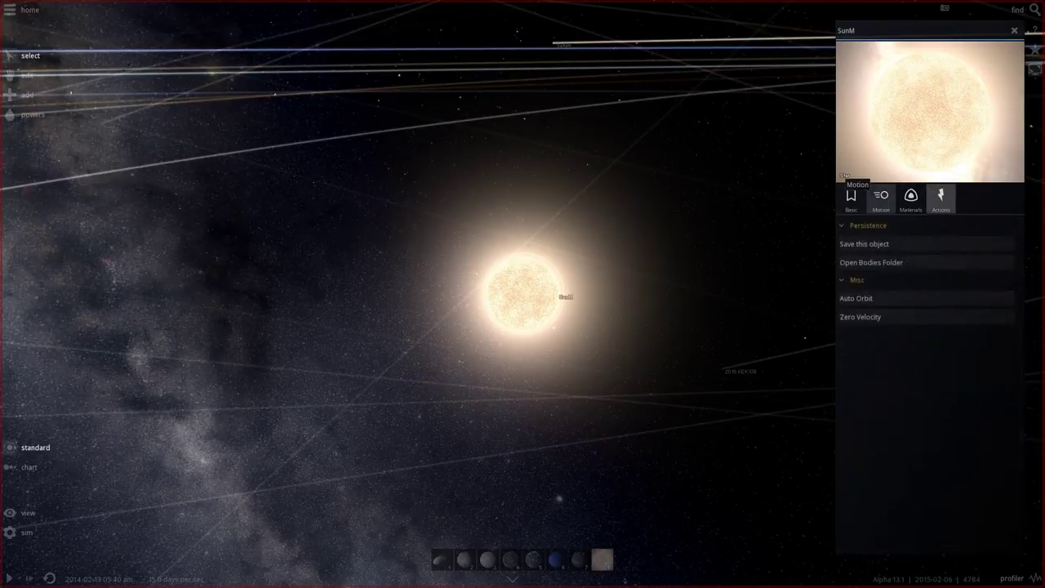
{"action": "left_click", "coordinate": [851, 196]}
{"action": "left_click", "coordinate": [910, 196]}
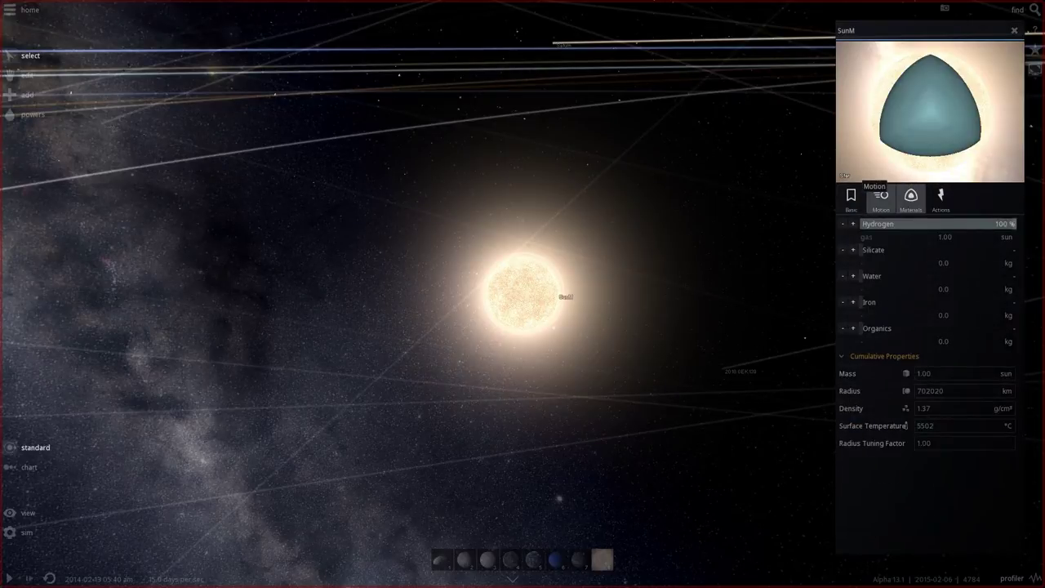
{"action": "left_click", "coordinate": [880, 196]}
{"action": "left_click", "coordinate": [851, 196]}
{"action": "left_click", "coordinate": [1014, 32]}
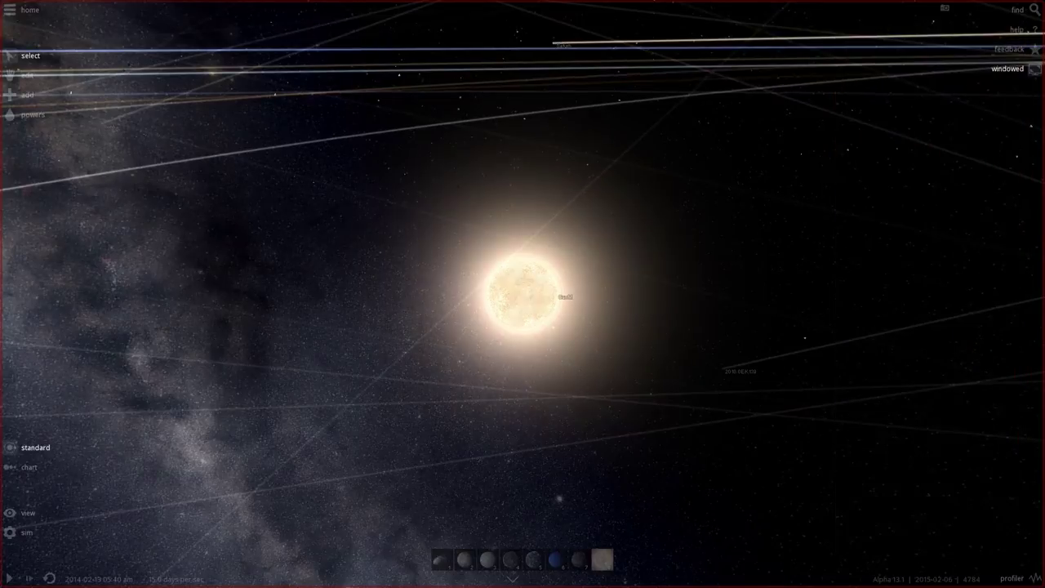
- Add a second Sun from the star library close to SunM, placed in orbit around it
{"action": "scroll", "coordinate": [522, 294], "scroll_direction": "down", "scroll_amount": 2}
{"action": "right_click_drag", "start_coordinate": [571, 261], "coordinate": [560, 343]}
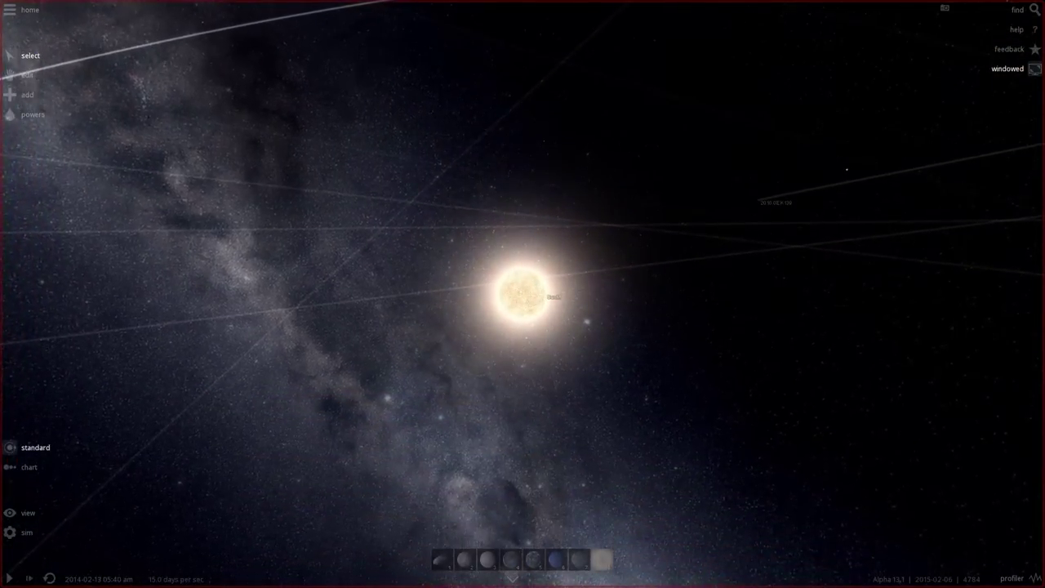
{"action": "left_click", "coordinate": [27, 95]}
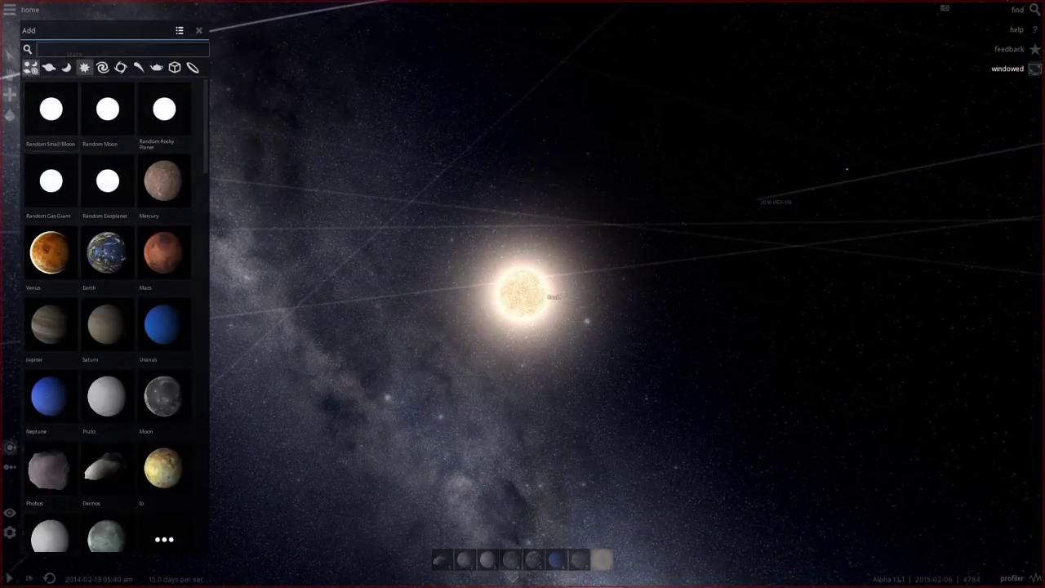
{"action": "left_click", "coordinate": [84, 67]}
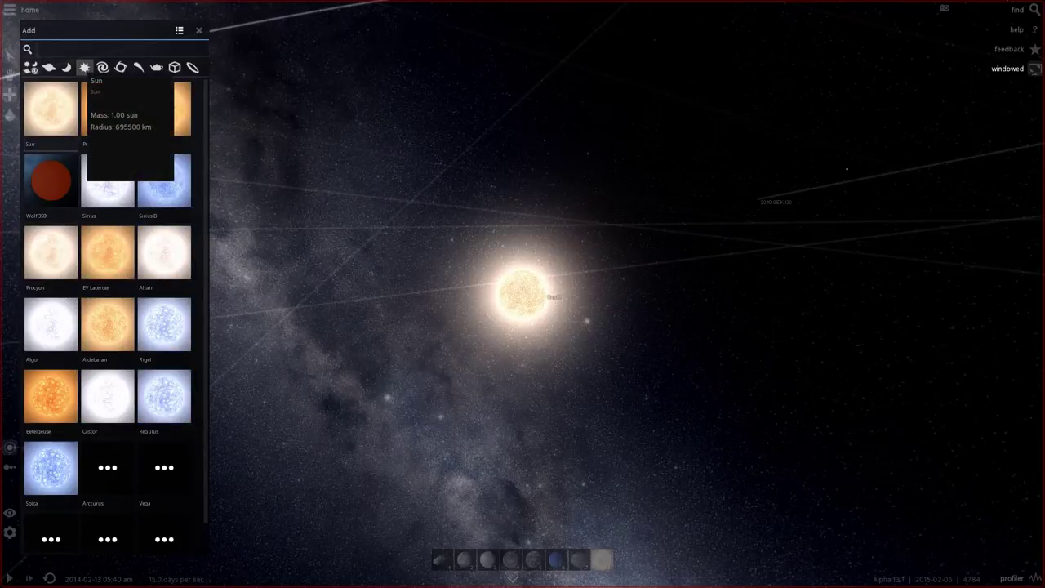
{"action": "left_click", "coordinate": [50, 109]}
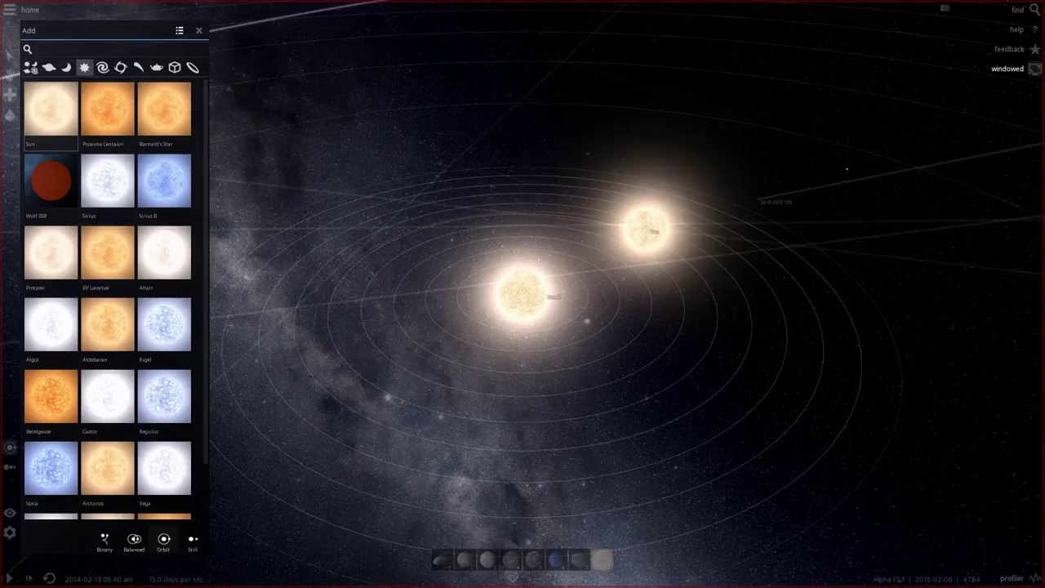
{"action": "left_click", "coordinate": [645, 229]}
{"action": "scroll", "coordinate": [525, 200], "scroll_direction": "down", "scroll_amount": 8}
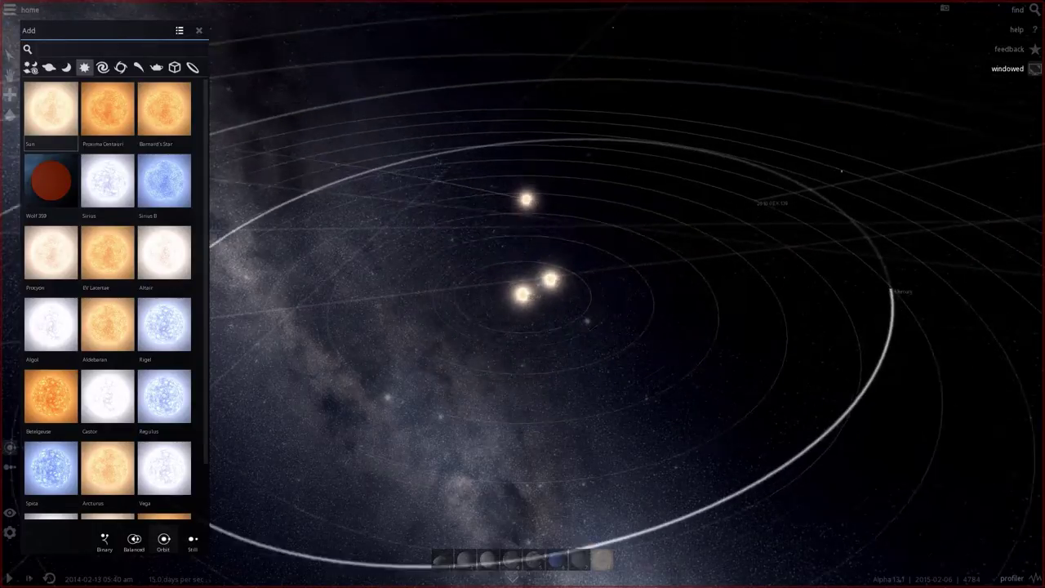
{"action": "scroll", "coordinate": [457, 176], "scroll_direction": "up", "scroll_amount": 8}
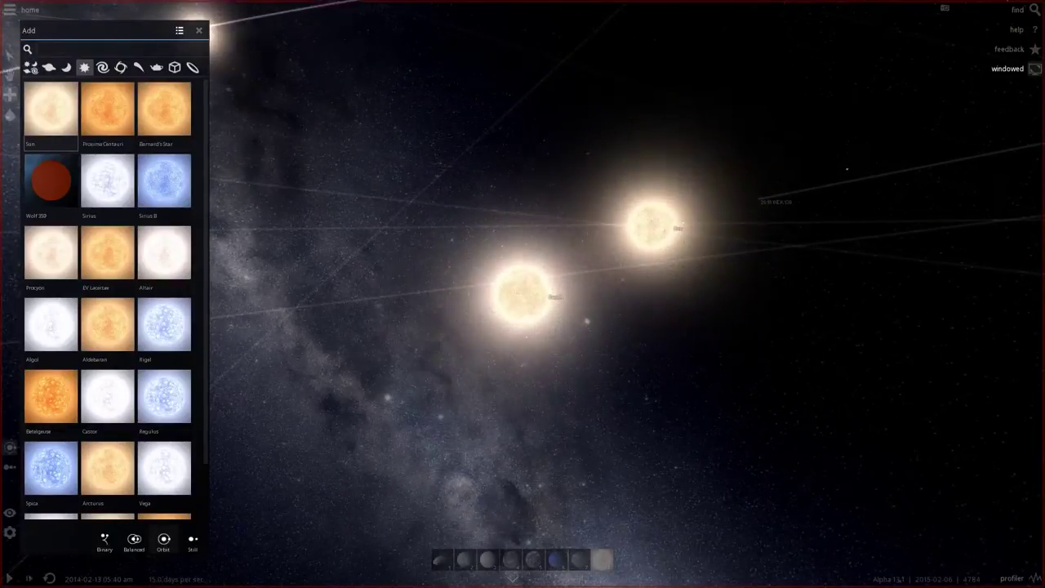
- Finish adding bodies and rename the newly placed star as SunA
{"action": "left_click", "coordinate": [199, 30]}
{"action": "left_click", "coordinate": [753, 174]}
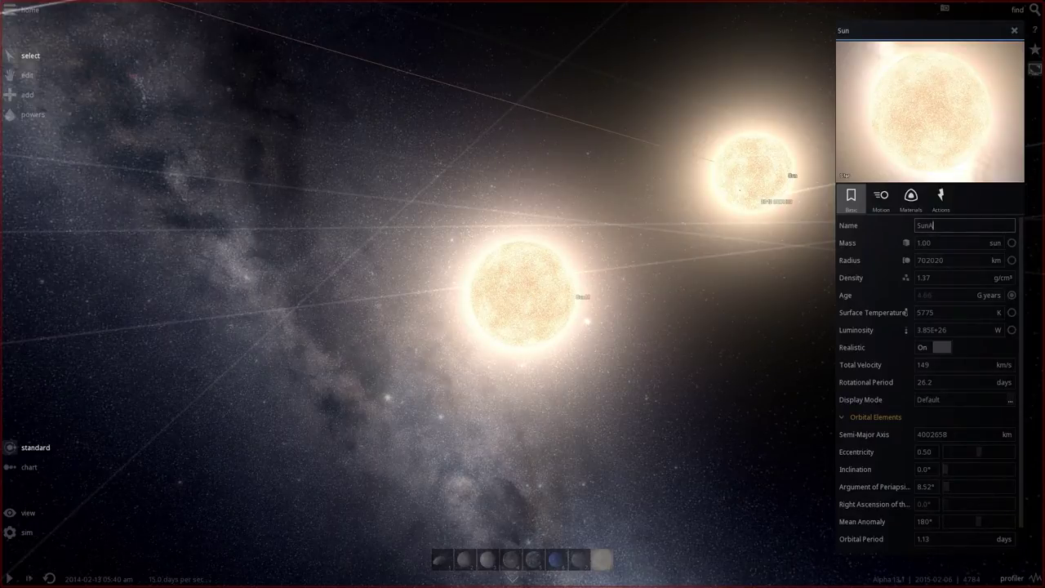
{"action": "key", "text": "Return"}
- Compare the motion properties and orbital parents of SunM and SunA
{"action": "right_click_drag", "start_coordinate": [703, 343], "coordinate": [531, 298]}
{"action": "left_click", "coordinate": [522, 294]}
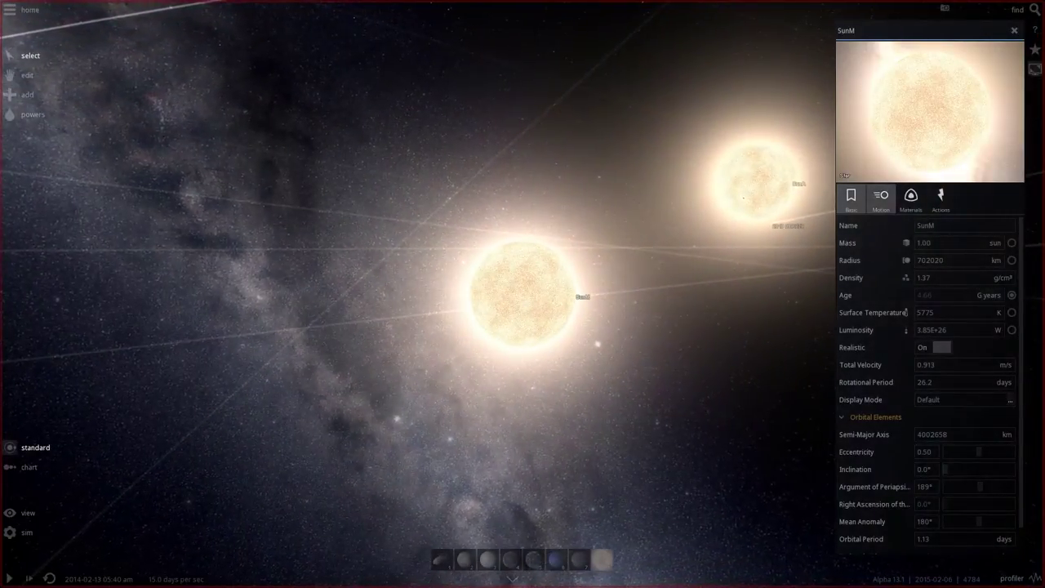
{"action": "left_click", "coordinate": [880, 198]}
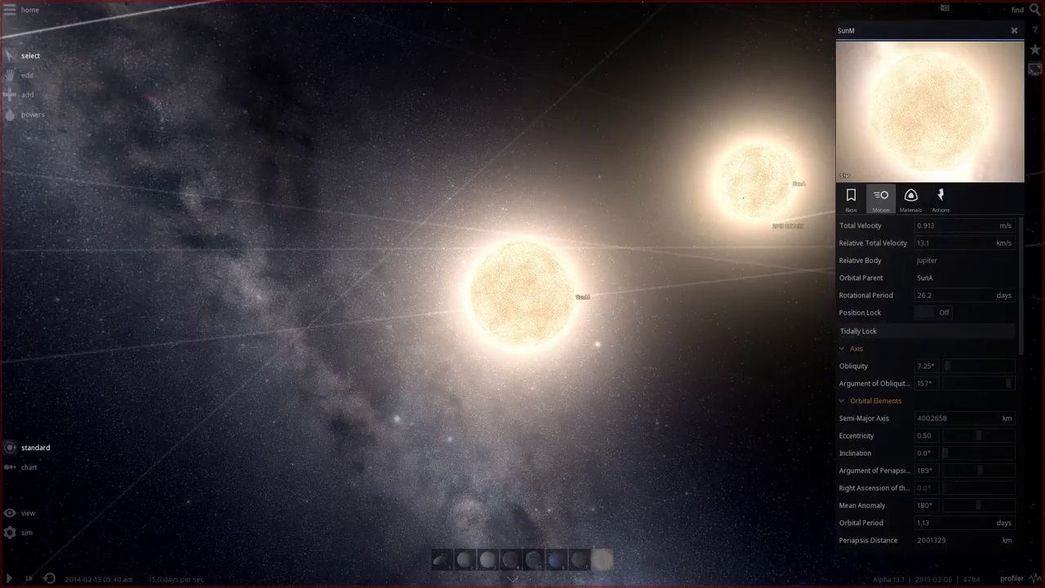
{"action": "left_click", "coordinate": [924, 277]}
{"action": "left_click", "coordinate": [852, 198]}
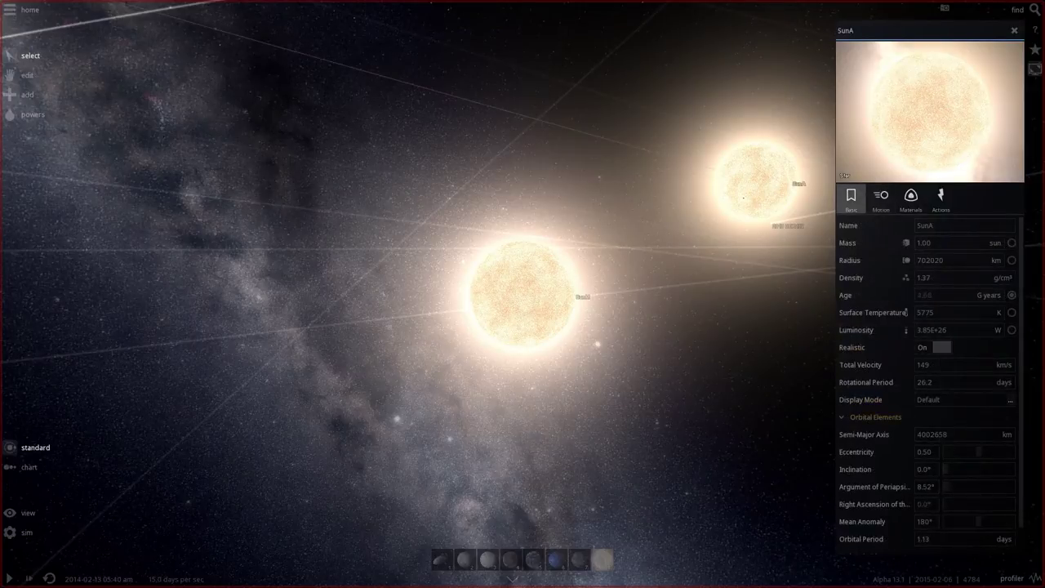
{"action": "left_click", "coordinate": [880, 197]}
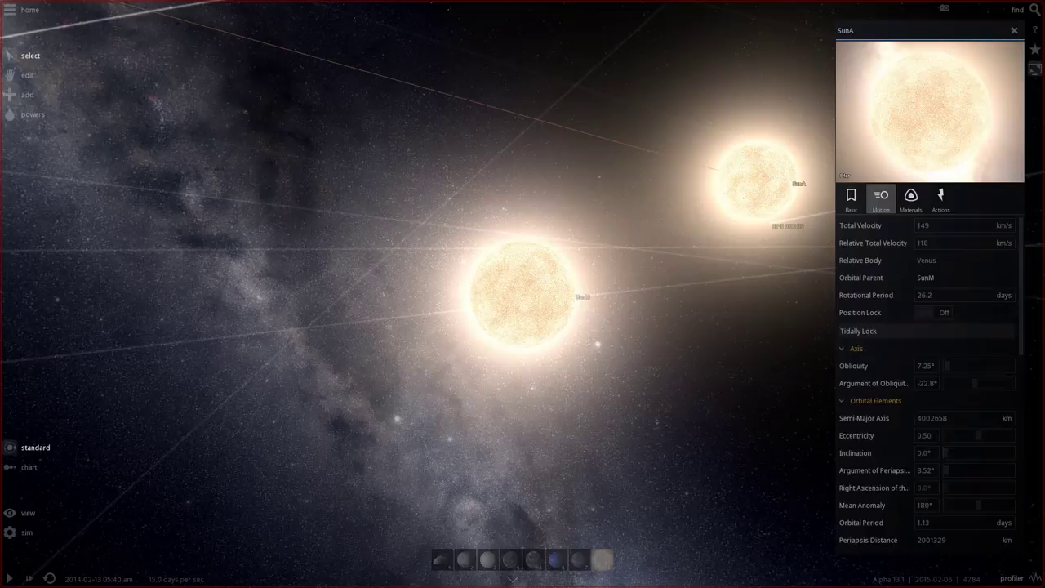
{"action": "left_click", "coordinate": [1014, 30]}
- Examine SunA's relative body and orbital parent again, and check SunM's basic properties
{"action": "scroll", "coordinate": [522, 294], "scroll_direction": "down", "scroll_amount": 6}
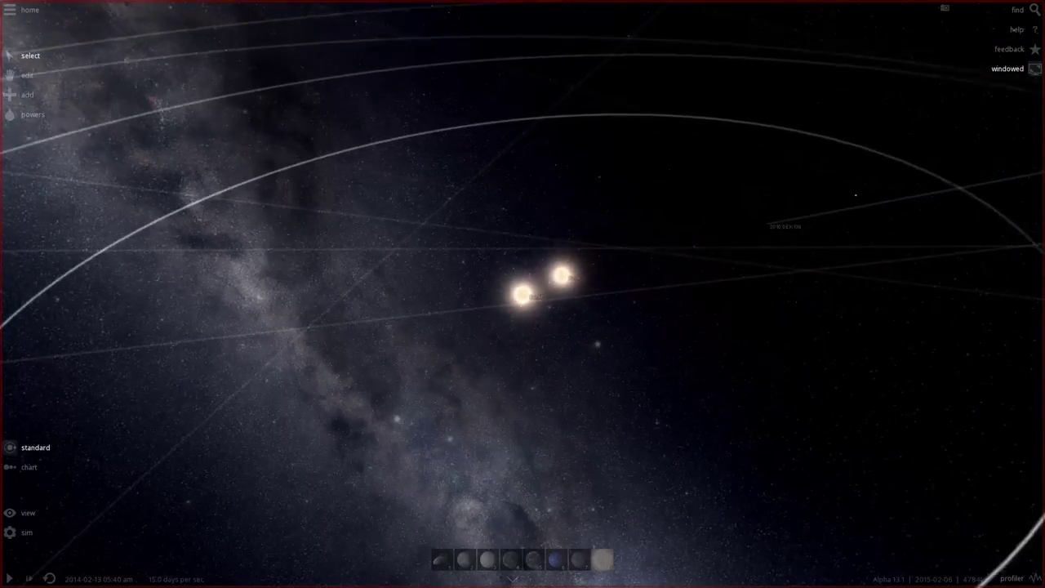
{"action": "scroll", "coordinate": [522, 294], "scroll_direction": "up", "scroll_amount": 10}
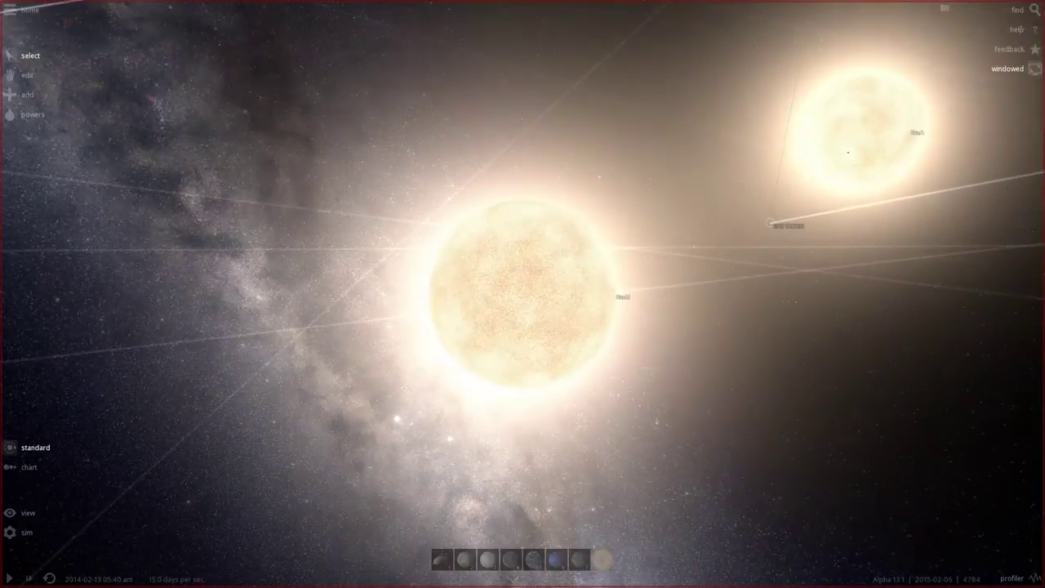
{"action": "left_click", "coordinate": [853, 139]}
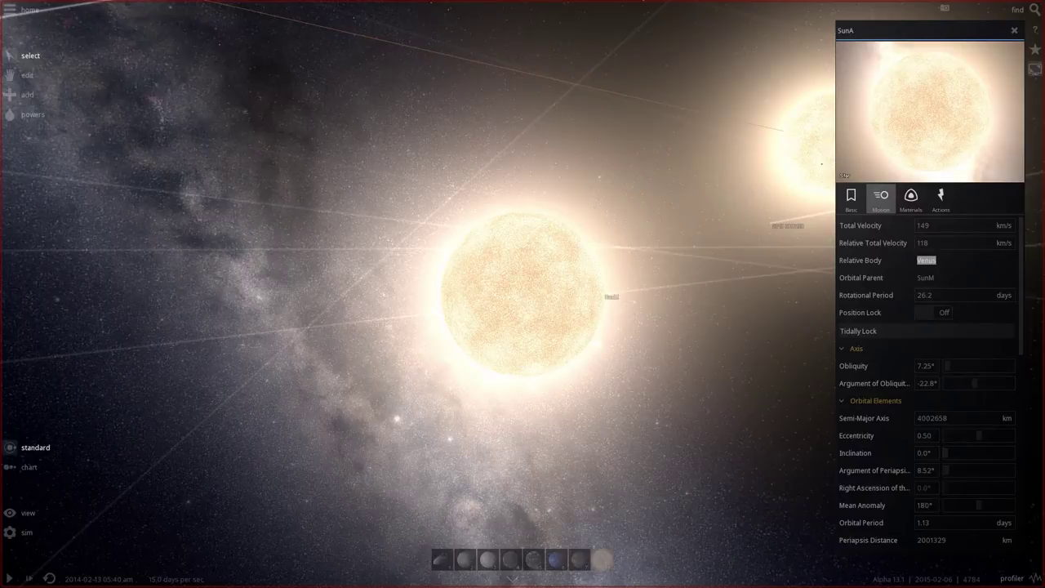
{"action": "left_click", "coordinate": [522, 294]}
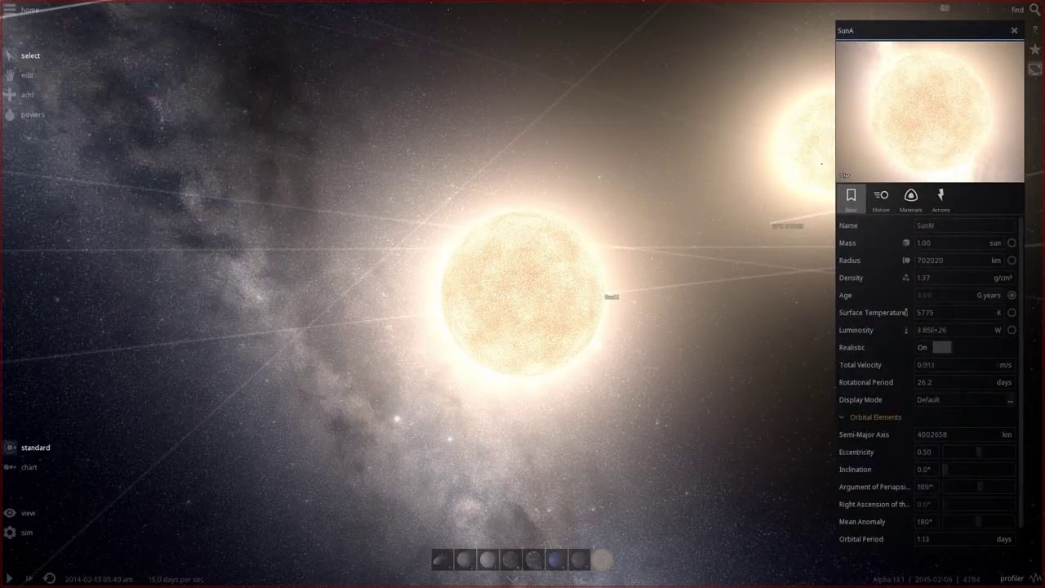
{"action": "key", "text": "Escape"}
{"action": "scroll", "coordinate": [522, 294], "scroll_direction": "down", "scroll_amount": 6}
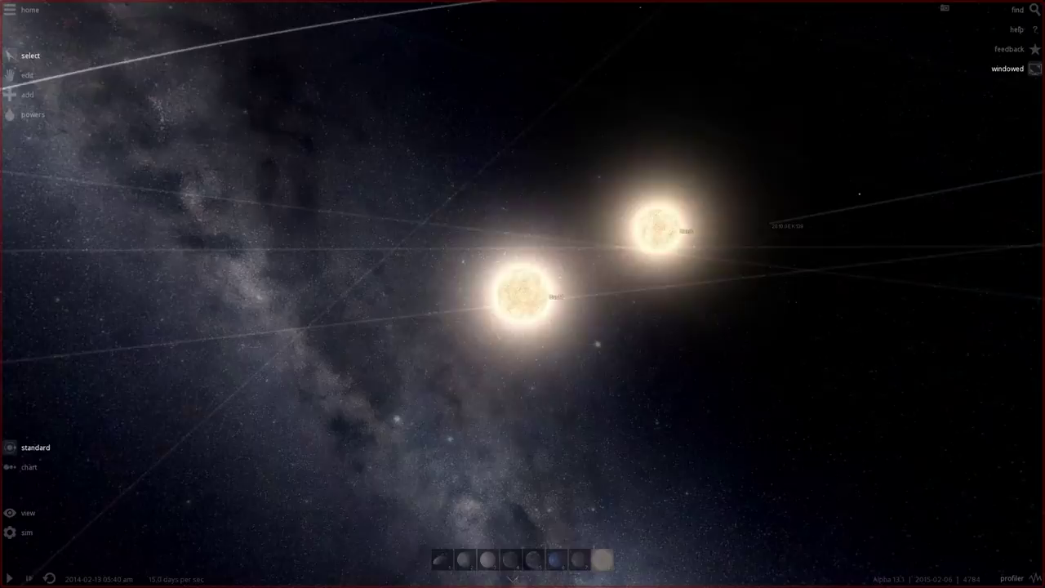
- Run the simulation and follow how the binary stars move and disturb the inner planets' orbits
{"action": "right_click_drag", "start_coordinate": [523, 294], "coordinate": [572, 302]}
{"action": "scroll", "coordinate": [572, 302], "scroll_direction": "down", "scroll_amount": 10}
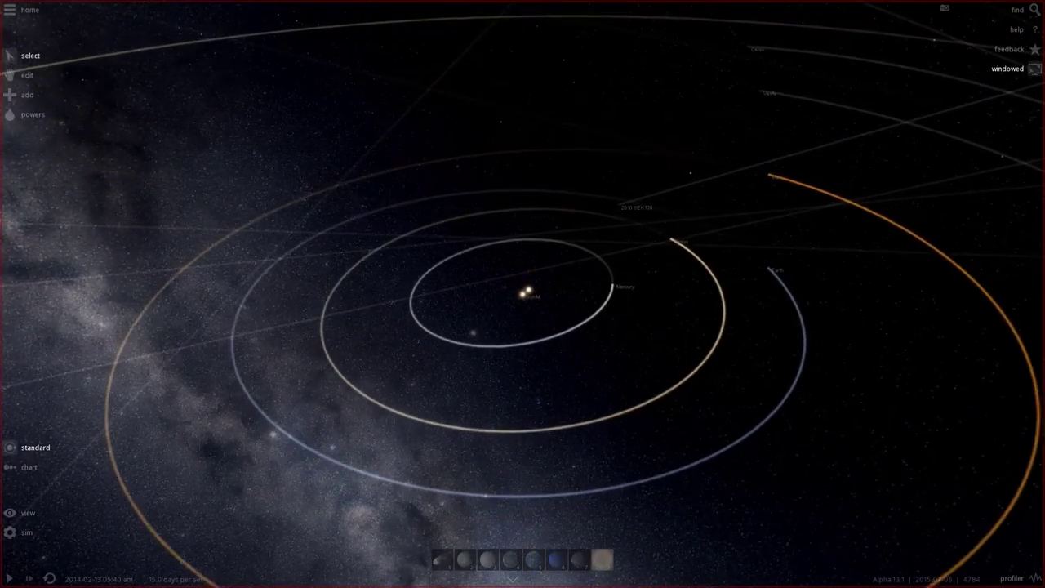
{"action": "right_click_drag", "start_coordinate": [571, 302], "coordinate": [641, 334]}
{"action": "key", "text": "space"}
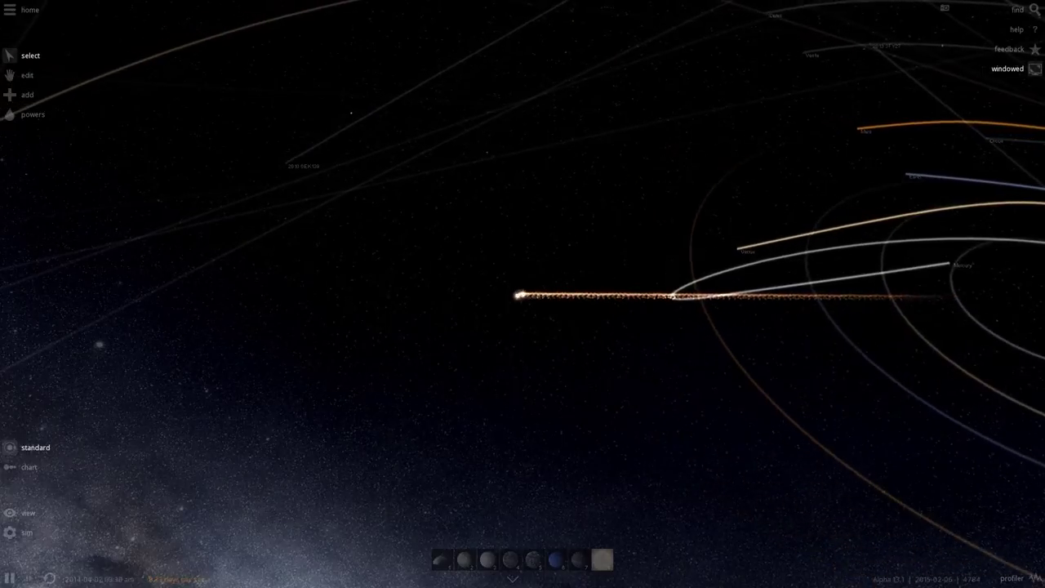
{"action": "right_click_drag", "start_coordinate": [522, 327], "coordinate": [686, 286]}
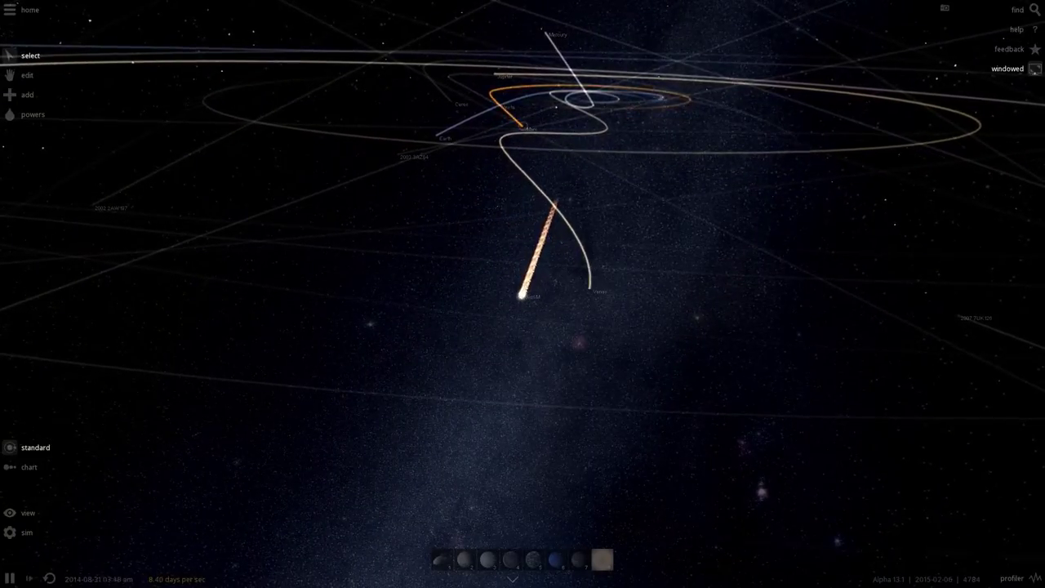
- Pause the simulation and inspect Mars's motion properties, including its orbital parent
{"action": "double_click", "coordinate": [525, 127]}
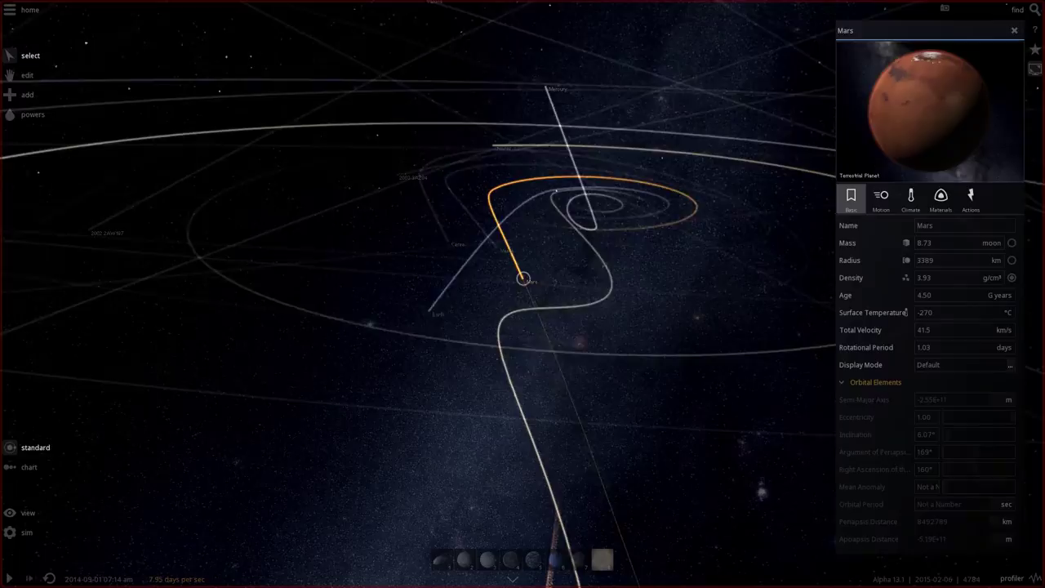
{"action": "left_click", "coordinate": [881, 200]}
{"action": "right_click_drag", "start_coordinate": [457, 310], "coordinate": [653, 342]}
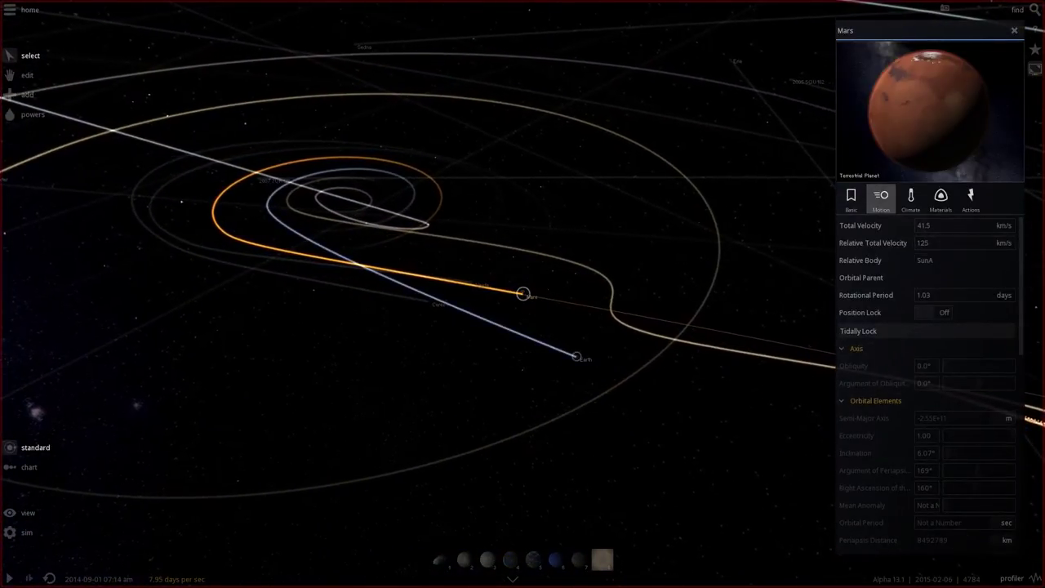
- Inspect Earth's basic properties and Venus's motion properties, including Venus's orbital parent
{"action": "left_click", "coordinate": [577, 357]}
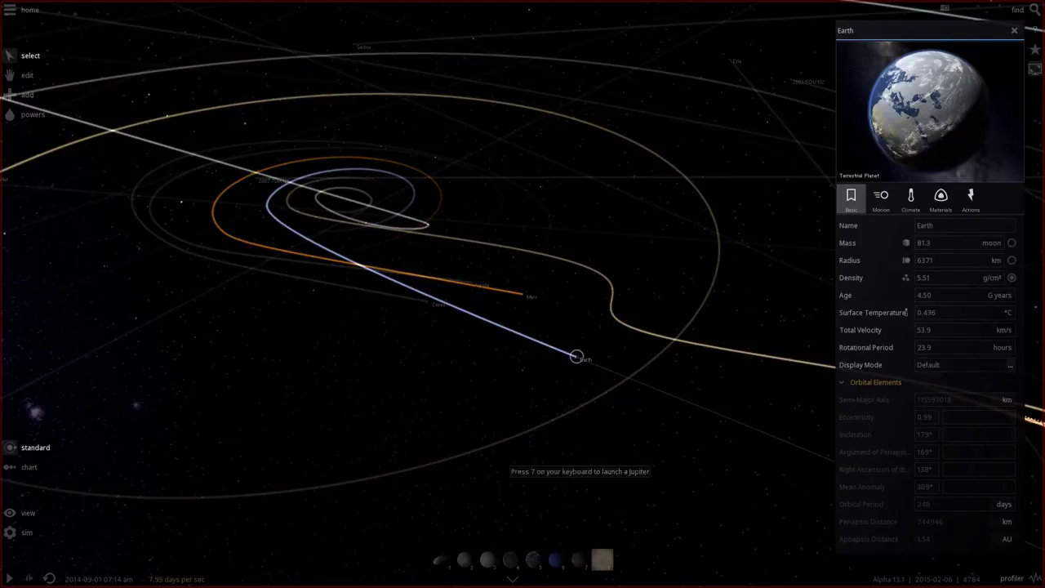
{"action": "right_click_drag", "start_coordinate": [653, 481], "coordinate": [823, 411]}
{"action": "left_click", "coordinate": [764, 188]}
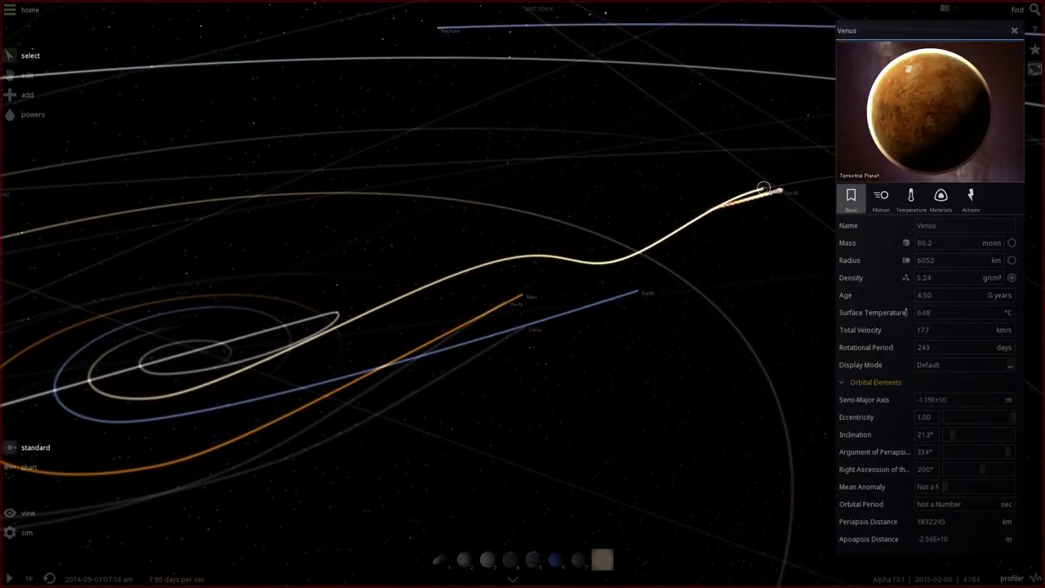
{"action": "left_click", "coordinate": [881, 198]}
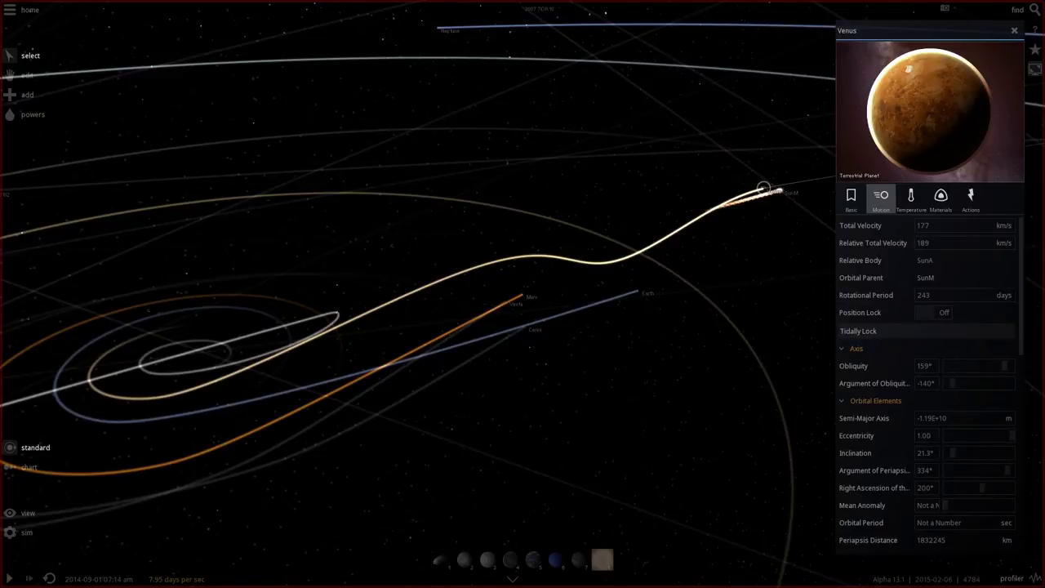
{"action": "right_click_drag", "start_coordinate": [702, 368], "coordinate": [731, 449]}
{"action": "key", "text": "Escape"}
- Resume the simulation and examine SunM's motion properties and orbital parent while it runs
{"action": "key", "text": "space"}
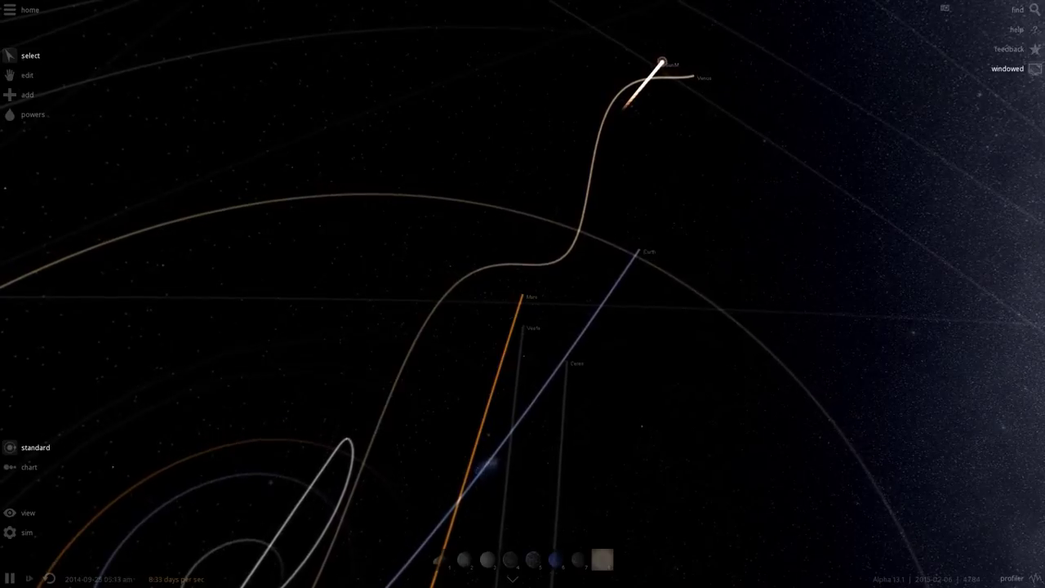
{"action": "left_click", "coordinate": [663, 62]}
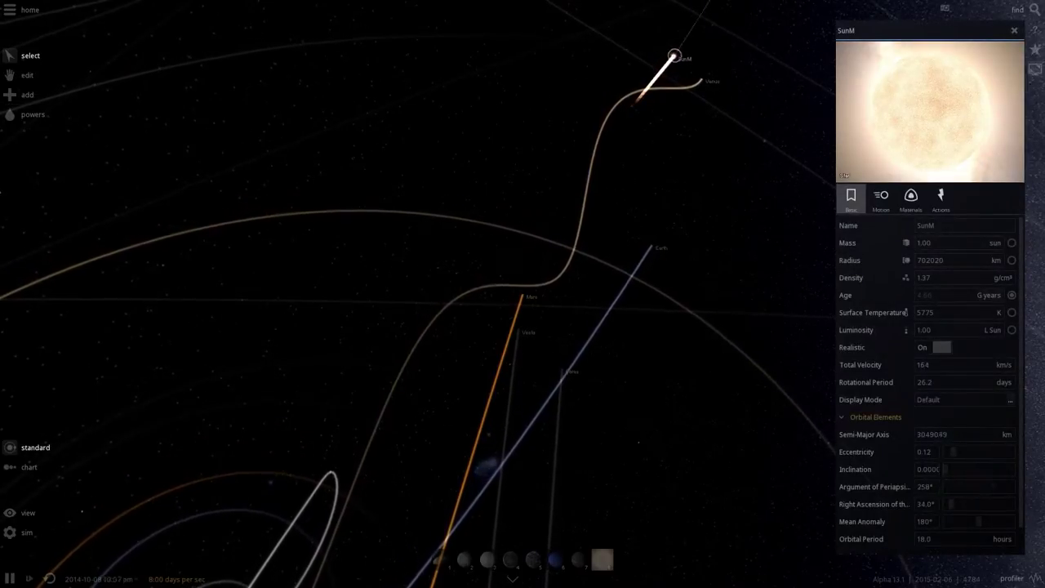
{"action": "left_click", "coordinate": [881, 196]}
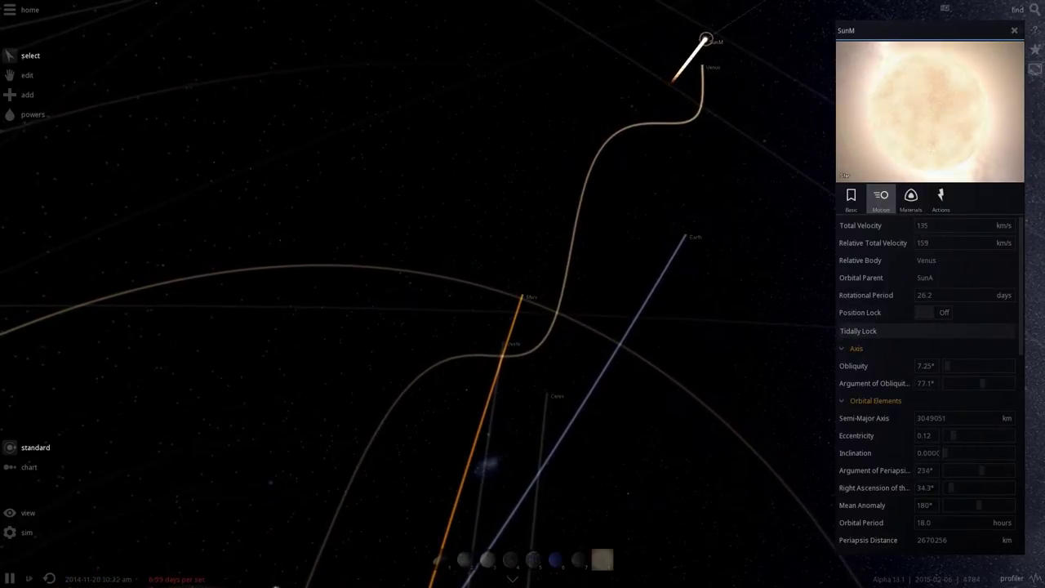
{"action": "left_click", "coordinate": [1014, 30]}
{"action": "right_click_drag", "start_coordinate": [620, 343], "coordinate": [490, 294]}
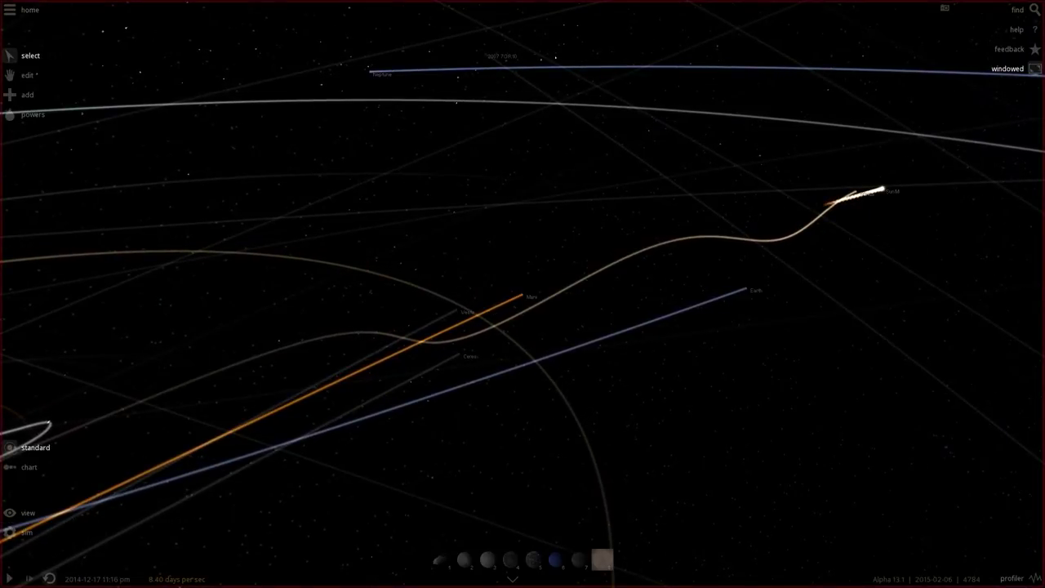
- Reset the simulation to its starting state and rename the original Sun as SunM
{"action": "left_click", "coordinate": [49, 578]}
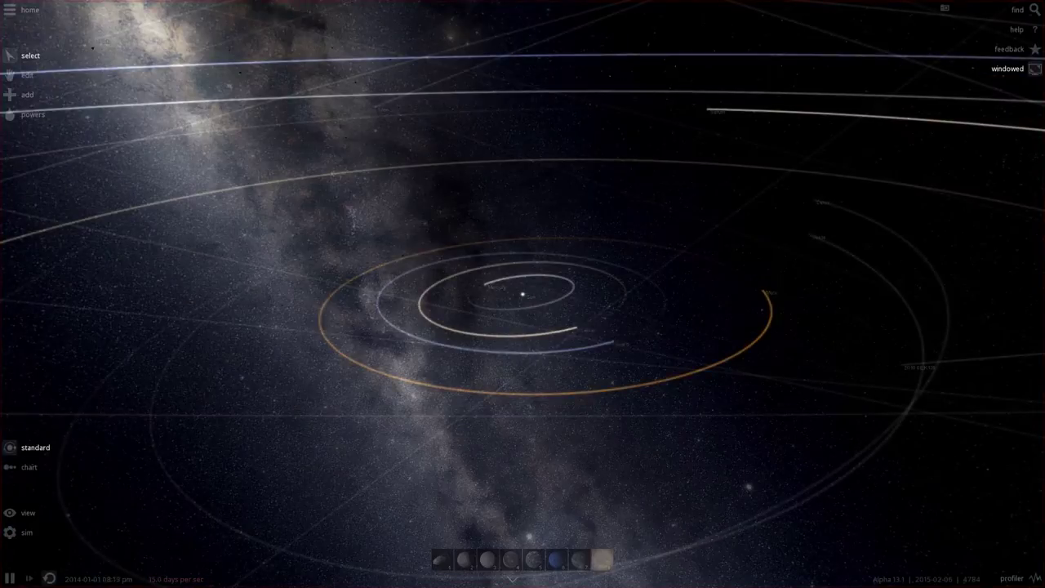
{"action": "scroll", "coordinate": [522, 294], "scroll_direction": "up", "scroll_amount": 4}
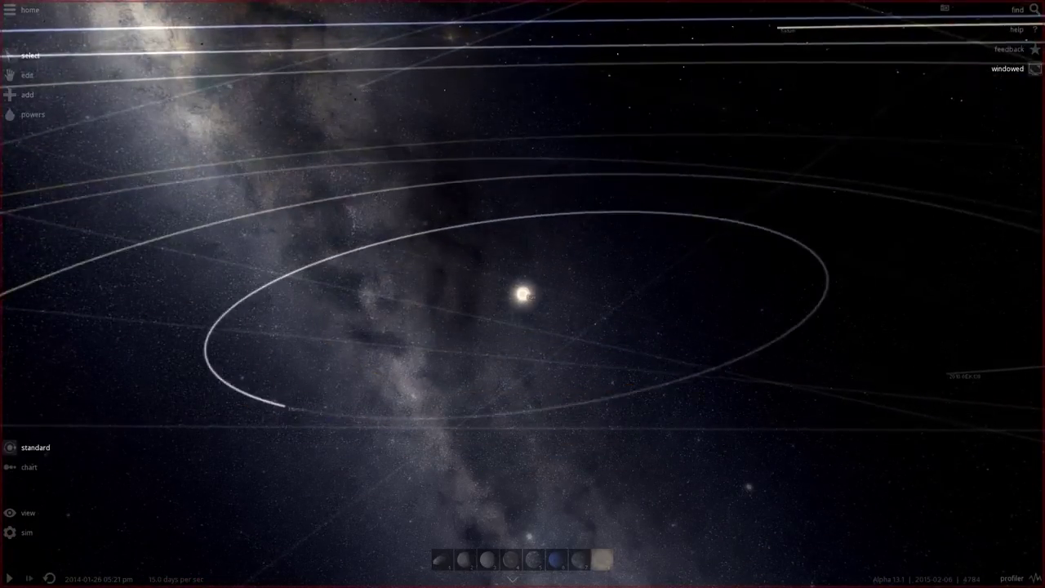
{"action": "double_click", "coordinate": [526, 295]}
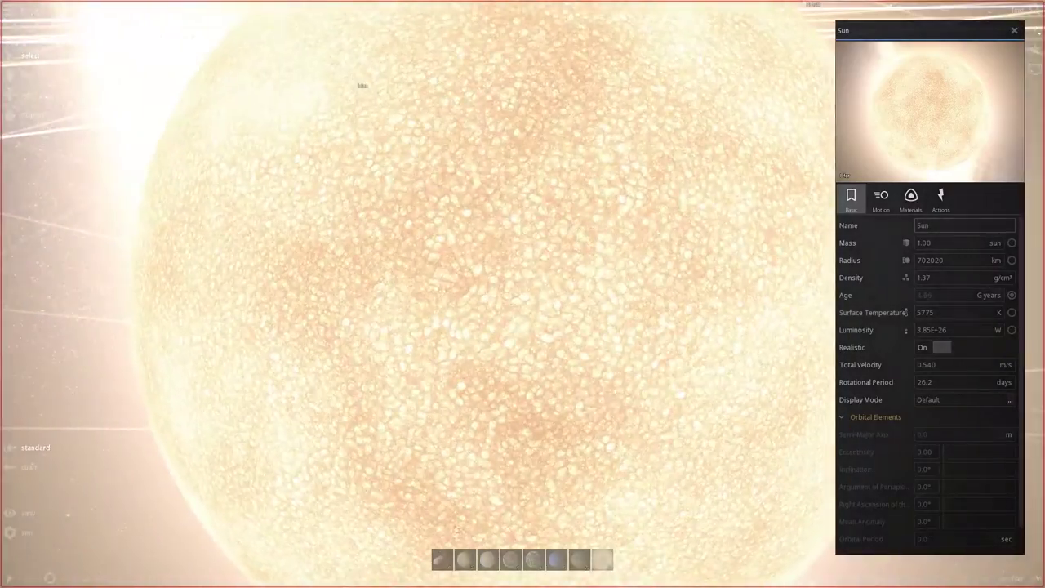
{"action": "left_click", "coordinate": [963, 225]}
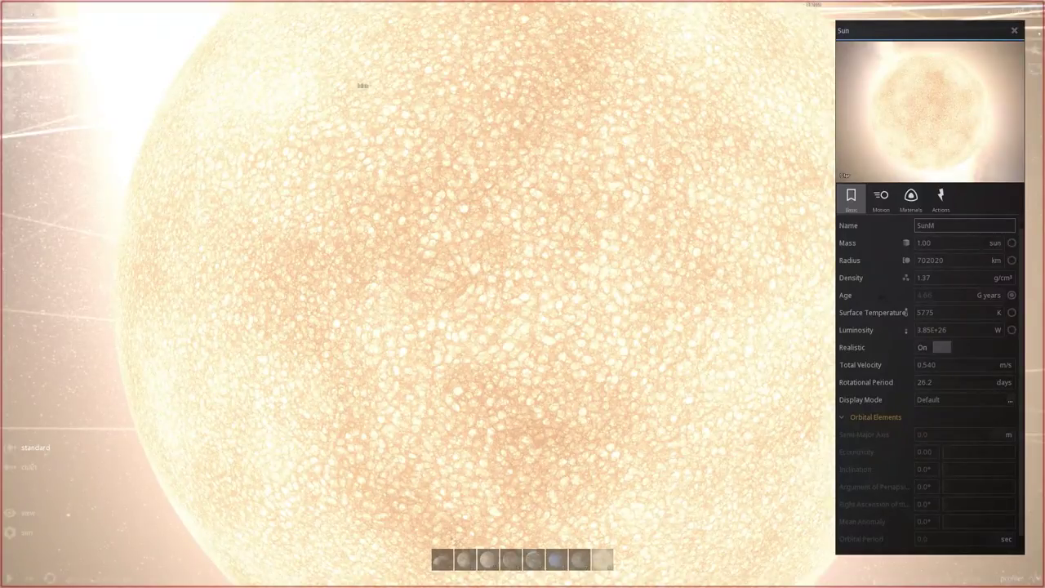
{"action": "scroll", "coordinate": [931, 310], "scroll_direction": "down", "scroll_amount": 2}
{"action": "scroll", "coordinate": [442, 252], "scroll_direction": "down", "scroll_amount": 10}
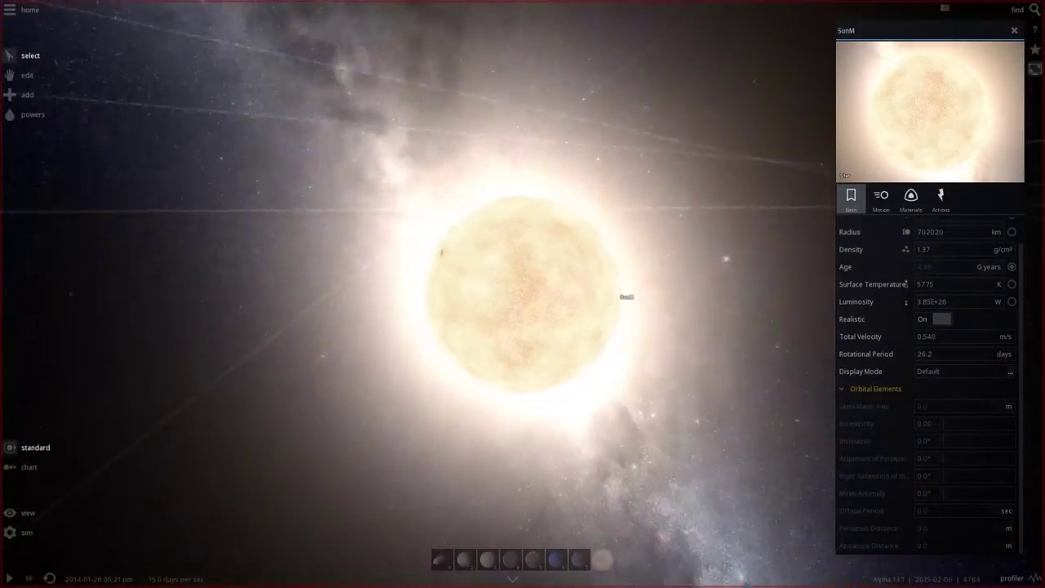
- Turn on position lock in SunM's motion properties and close its properties
{"action": "left_click", "coordinate": [880, 197]}
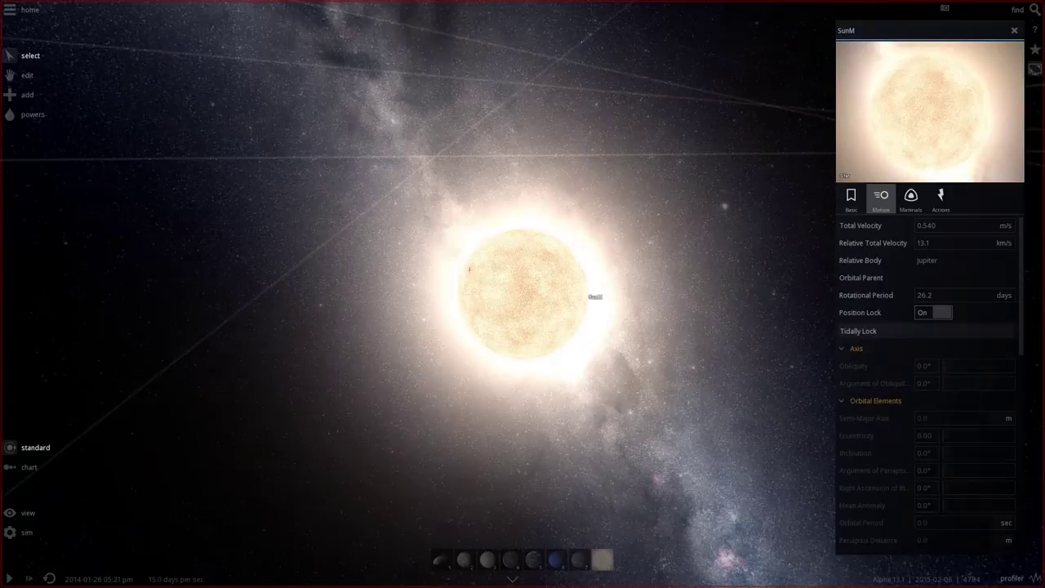
{"action": "left_click", "coordinate": [1014, 30]}
{"action": "scroll", "coordinate": [523, 294], "scroll_direction": "down", "scroll_amount": 5}
{"action": "right_click_drag", "start_coordinate": [523, 327], "coordinate": [600, 251]}
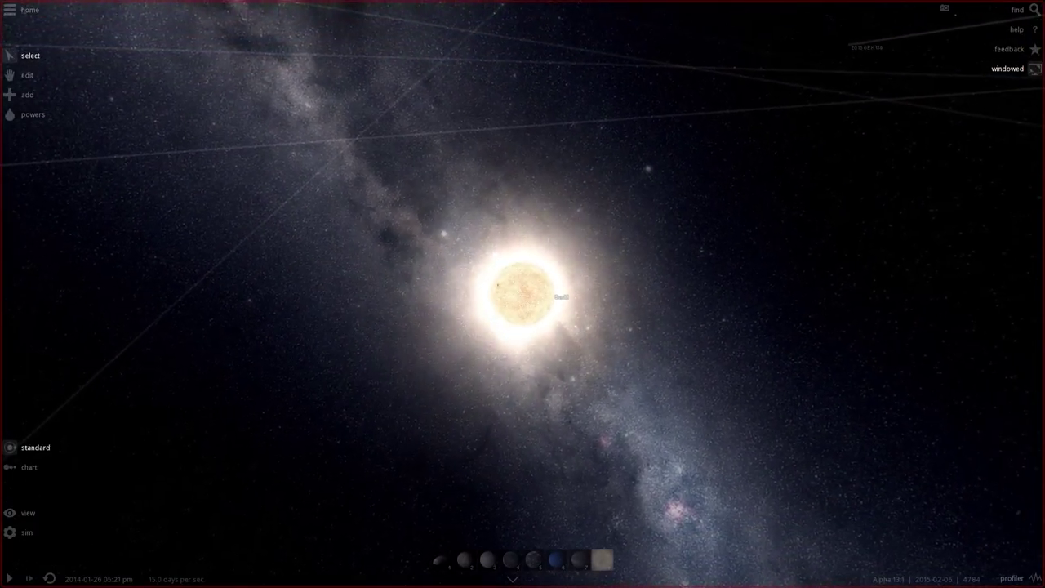
- Add a second Sun orbiting close to SunM and rename it SunA
{"action": "left_click", "coordinate": [25, 95]}
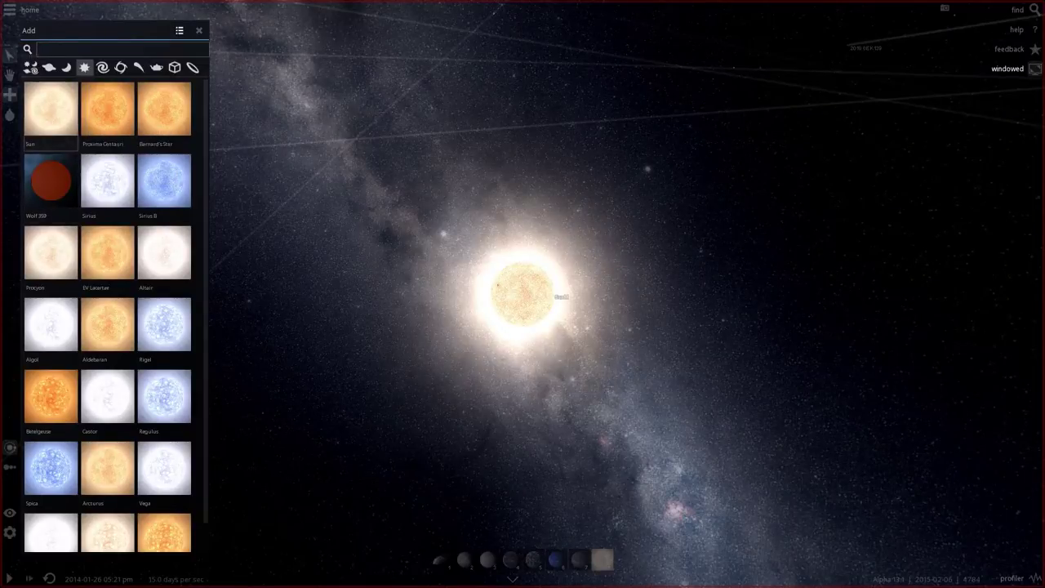
{"action": "left_click", "coordinate": [51, 108]}
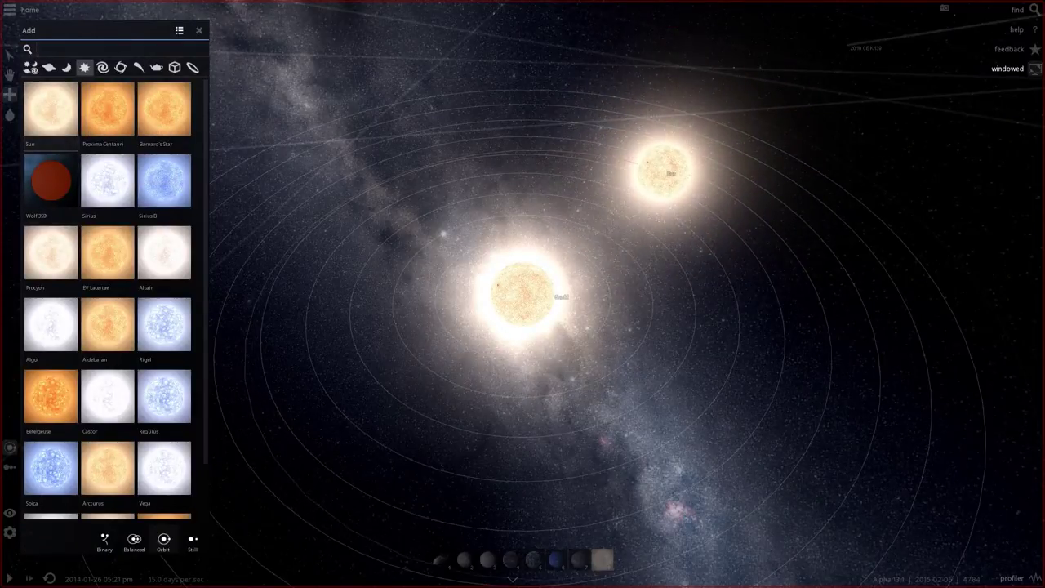
{"action": "left_click", "coordinate": [663, 172]}
{"action": "left_click", "coordinate": [199, 30]}
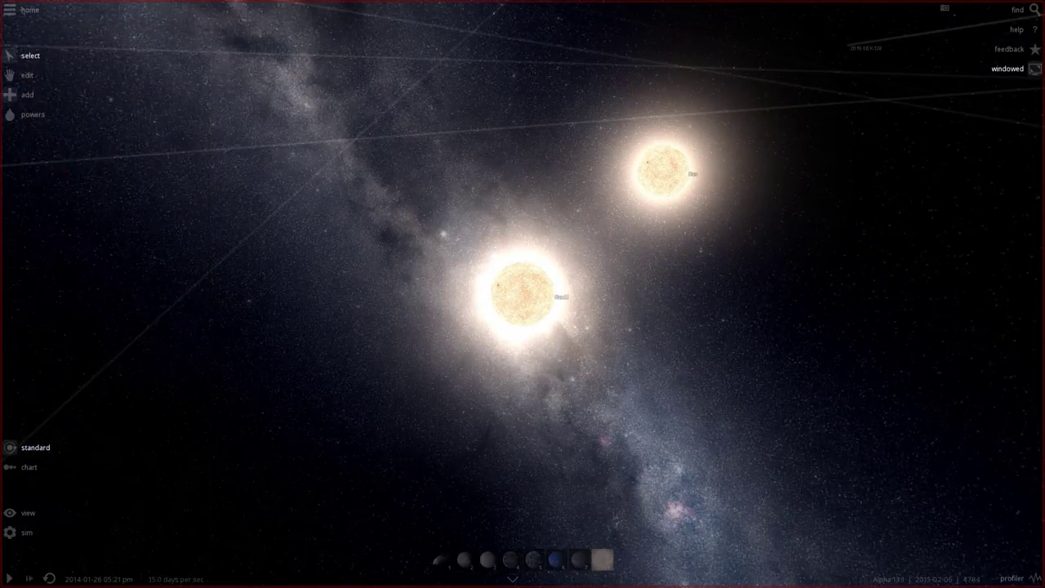
{"action": "left_click", "coordinate": [663, 171]}
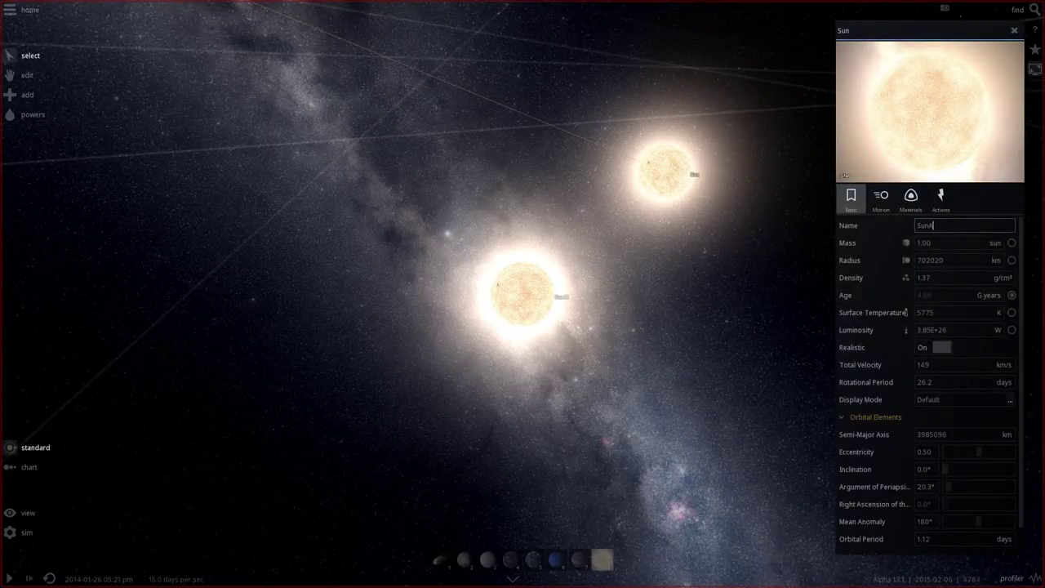
- Compare the motion properties of SunA and SunM, including each star's orbital parent
{"action": "left_click", "coordinate": [881, 198]}
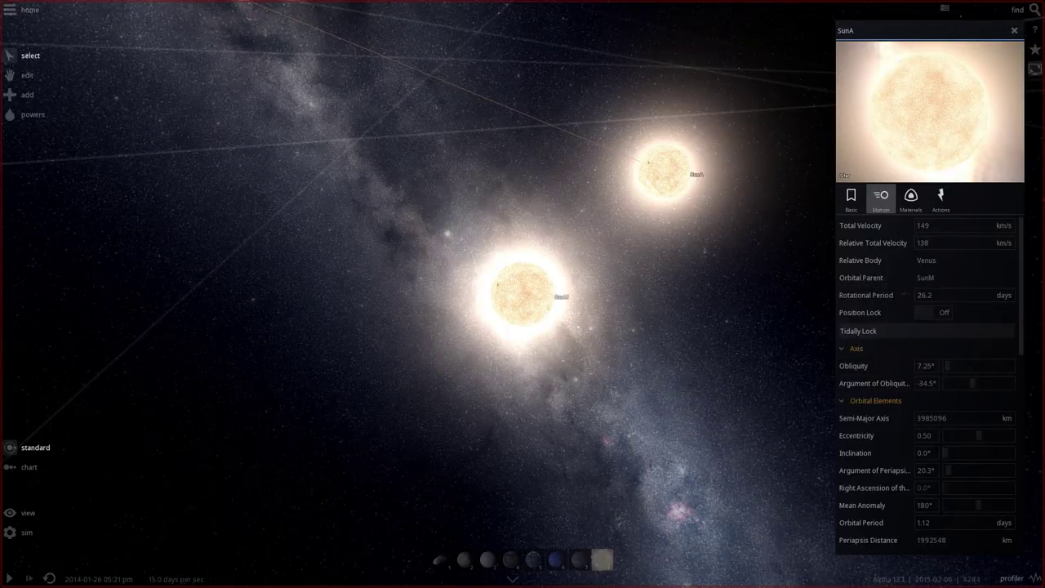
{"action": "left_click", "coordinate": [522, 294]}
{"action": "left_click", "coordinate": [881, 197]}
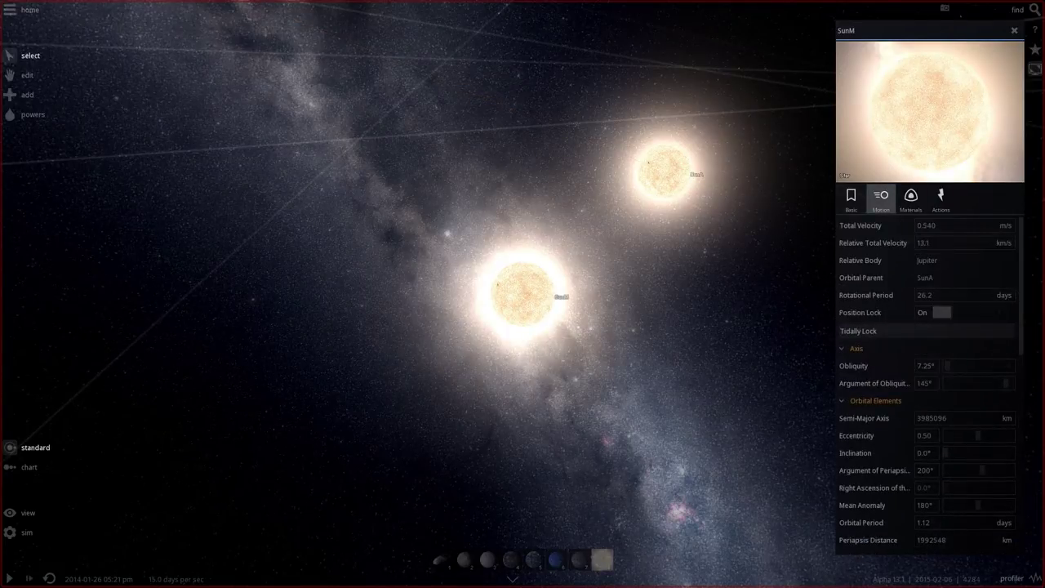
{"action": "left_click", "coordinate": [1014, 30]}
{"action": "scroll", "coordinate": [523, 294], "scroll_direction": "down", "scroll_amount": 6}
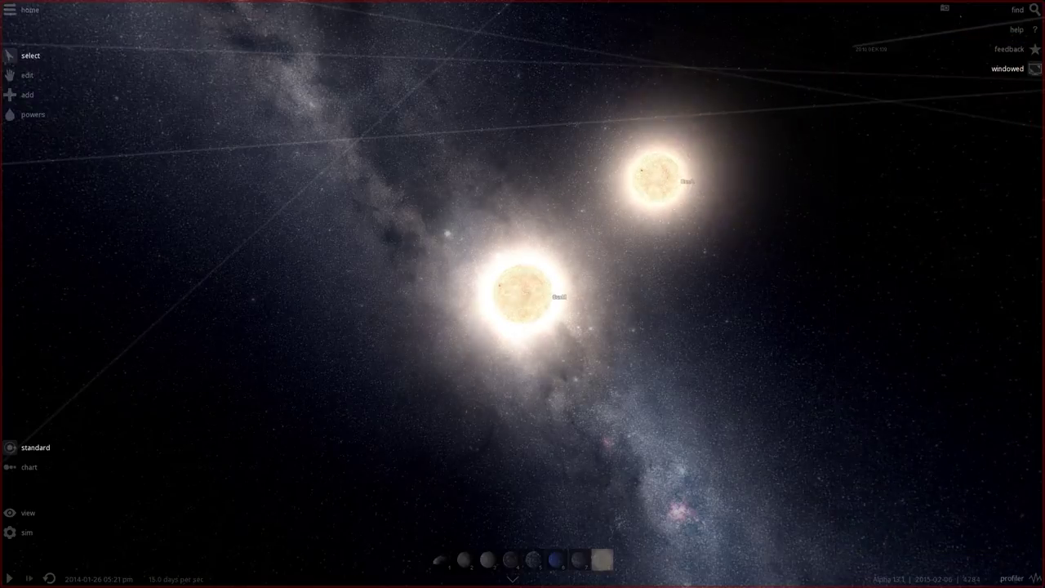
- Run the simulation to follow the inner planets' orbits around the star pair, then pause it with Earth selected
{"action": "key", "text": "space"}
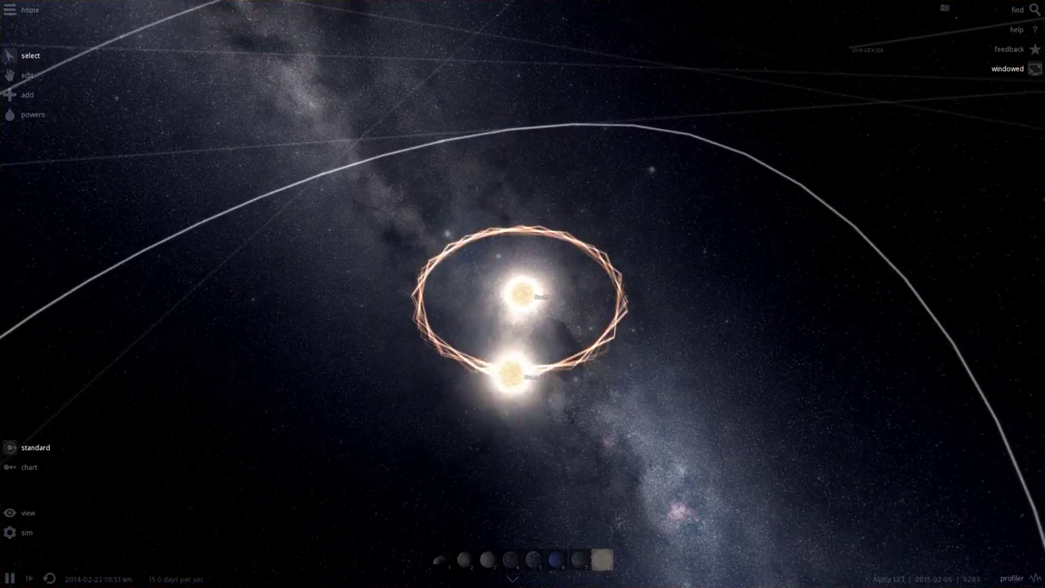
{"action": "scroll", "coordinate": [522, 294], "scroll_direction": "down", "scroll_amount": 6}
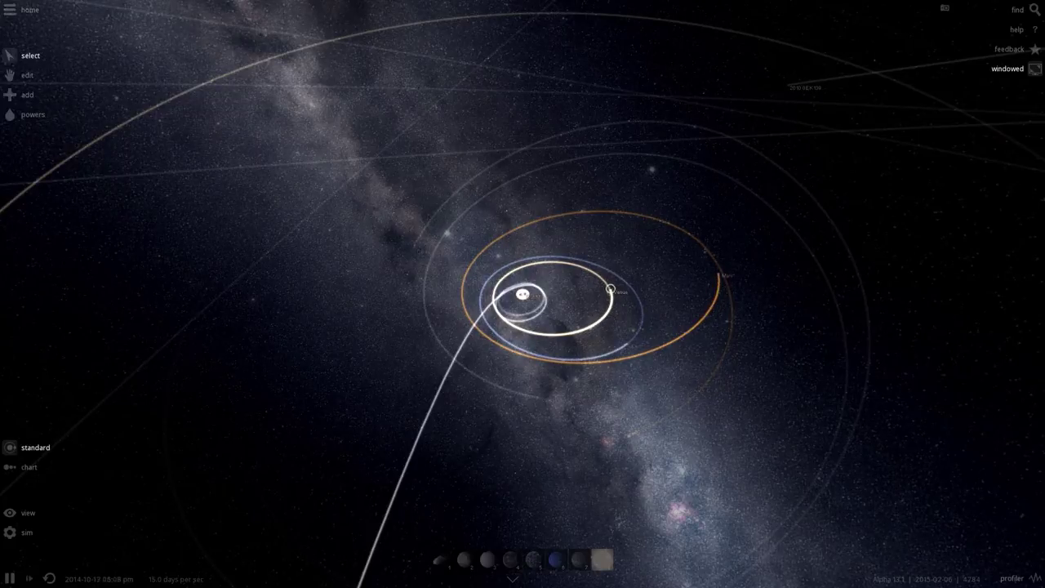
{"action": "left_click", "coordinate": [610, 288]}
{"action": "left_click", "coordinate": [644, 318]}
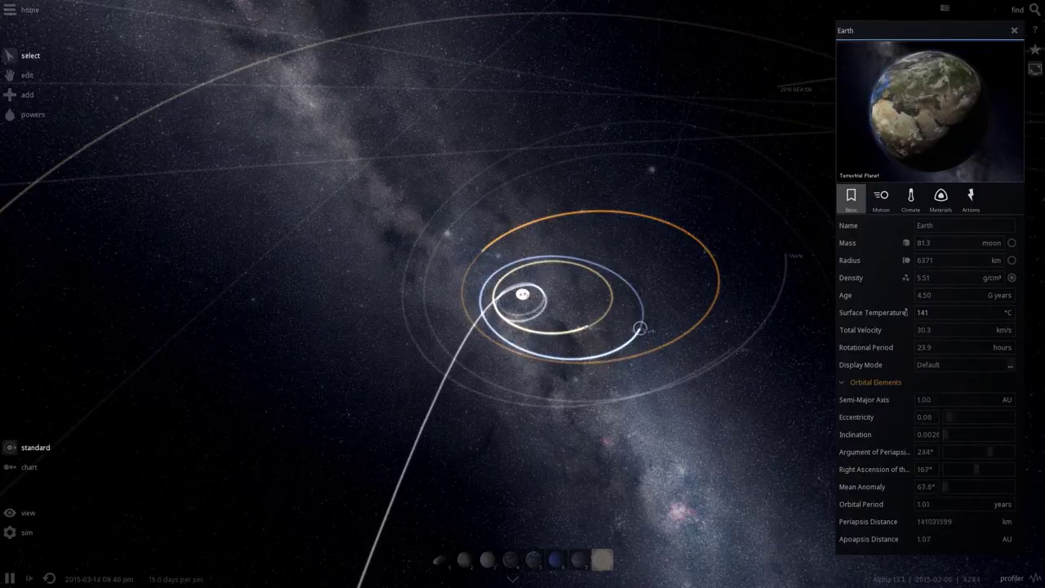
{"action": "key", "text": "space"}
- Focus the view on Earth and bring its surface up close
{"action": "scroll", "coordinate": [522, 294], "scroll_direction": "up", "scroll_amount": 10}
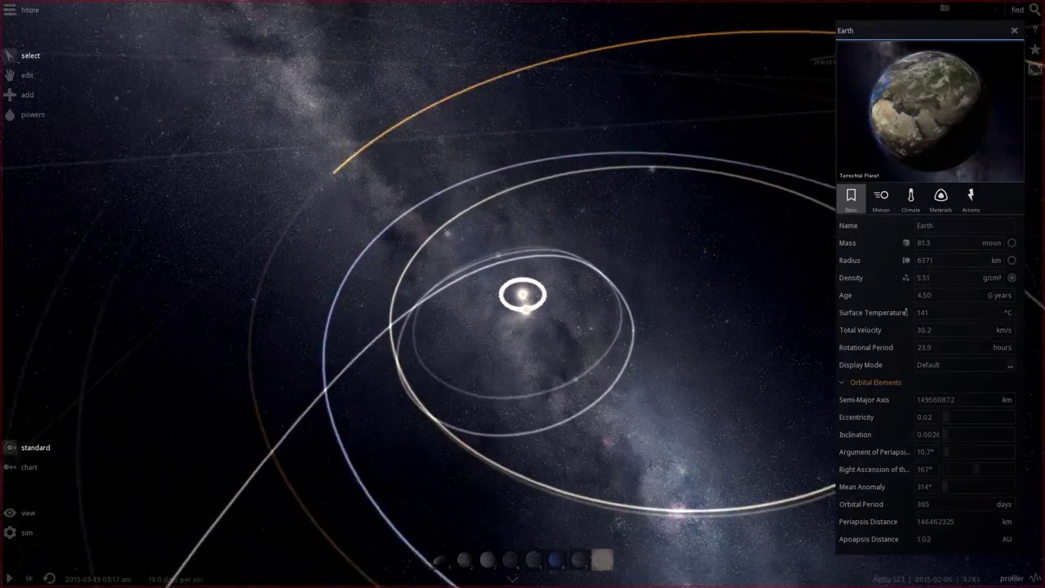
{"action": "scroll", "coordinate": [522, 294], "scroll_direction": "down", "scroll_amount": 5}
{"action": "double_click", "coordinate": [757, 349]}
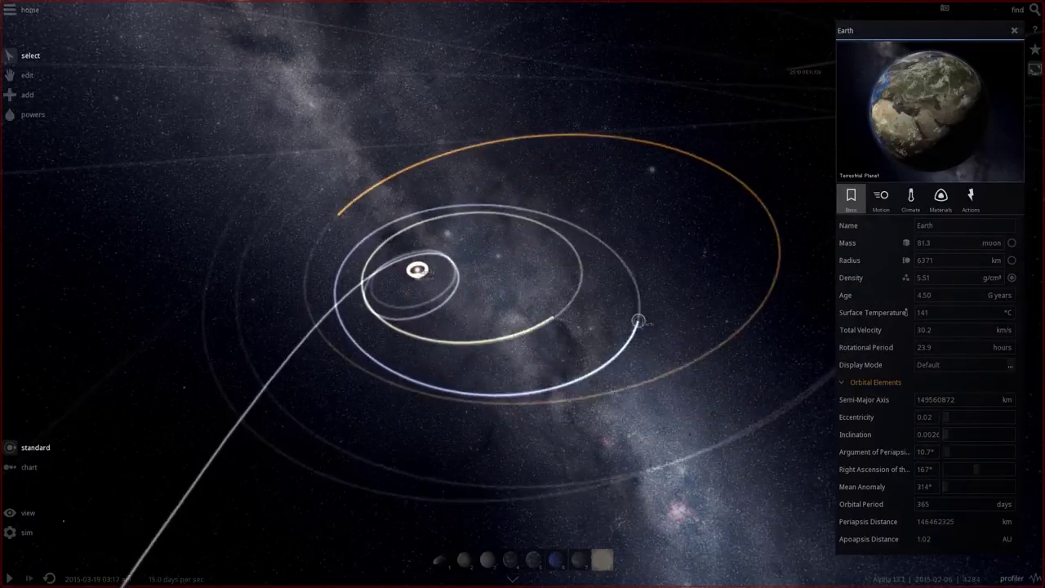
{"action": "key", "text": "Escape"}
{"action": "scroll", "coordinate": [523, 294], "scroll_direction": "up", "scroll_amount": 5}
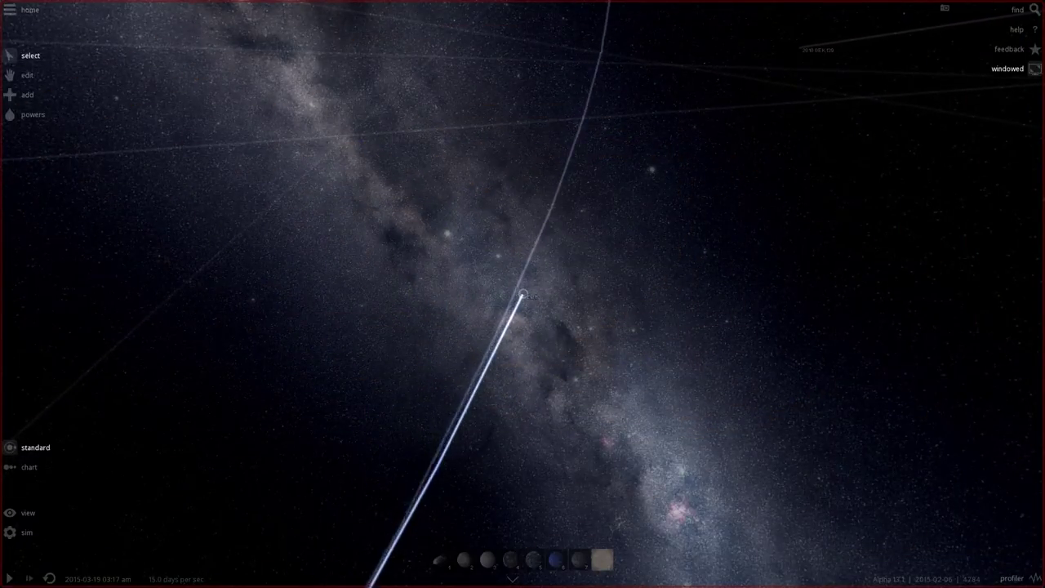
{"action": "scroll", "coordinate": [523, 294], "scroll_direction": "up", "scroll_amount": 5}
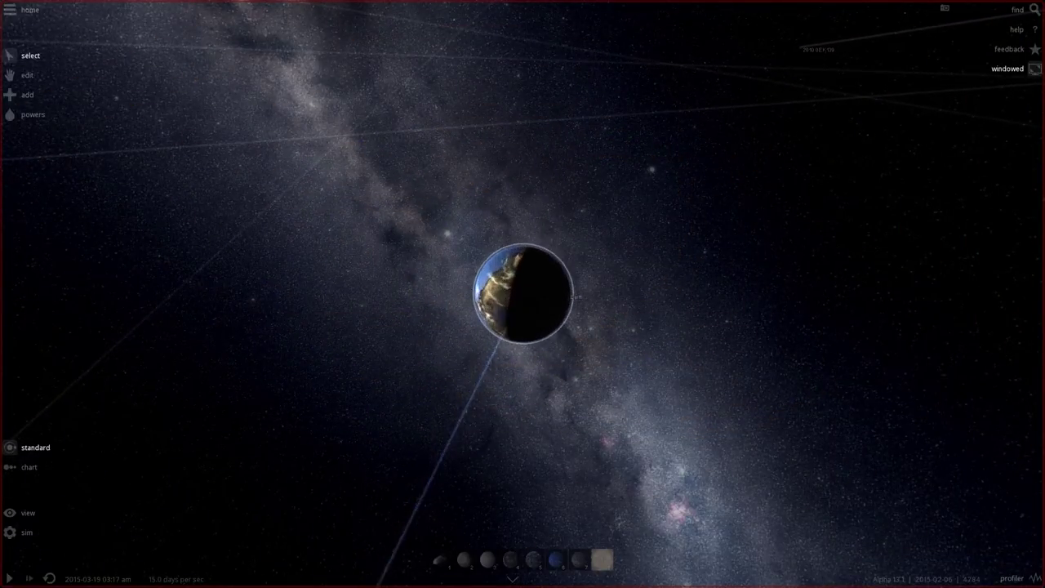
{"action": "scroll", "coordinate": [523, 294], "scroll_direction": "up", "scroll_amount": 4}
- Open Earth's basic properties, view its sunlit side and advance the simulation by a single step
{"action": "left_click", "coordinate": [523, 294]}
{"action": "left_click_drag", "start_coordinate": [522, 294], "coordinate": [441, 304]}
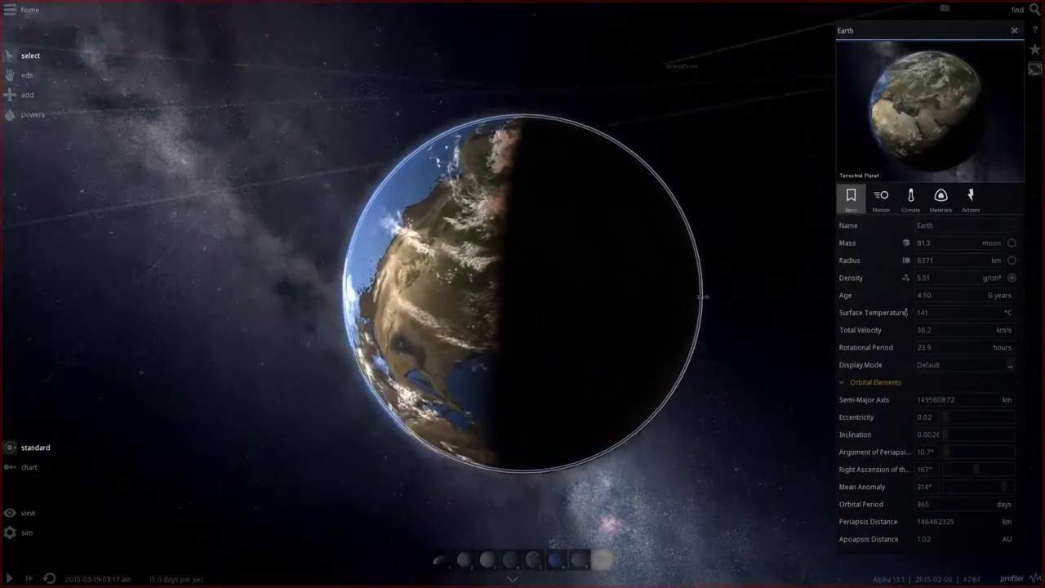
{"action": "right_click_drag", "start_coordinate": [441, 304], "coordinate": [522, 270]}
{"action": "left_click", "coordinate": [30, 578]}
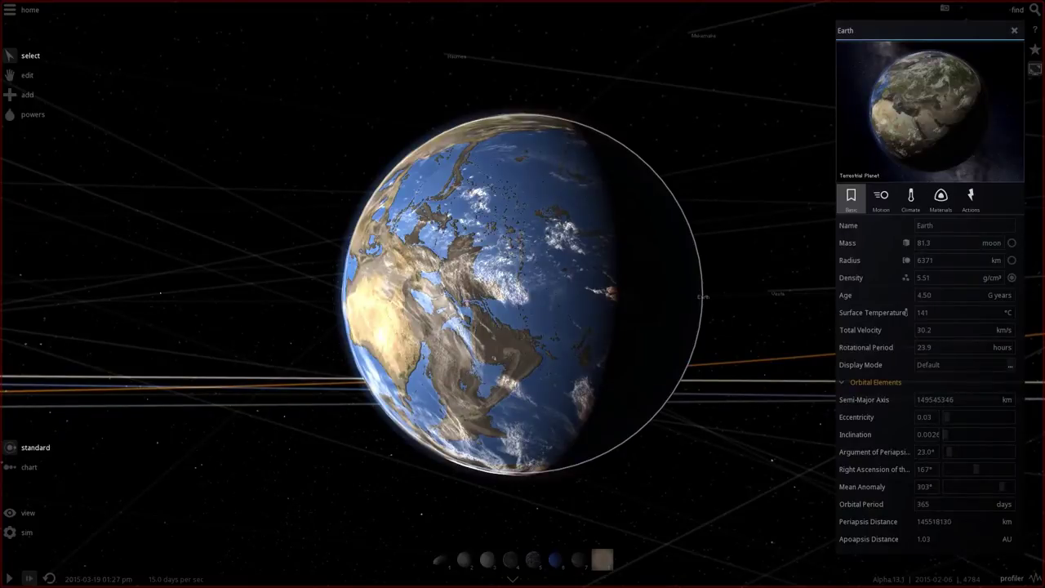
- Run the simulation while watching Earth's surface, temperature and orbital elements, then pause it
{"action": "key", "text": "space"}
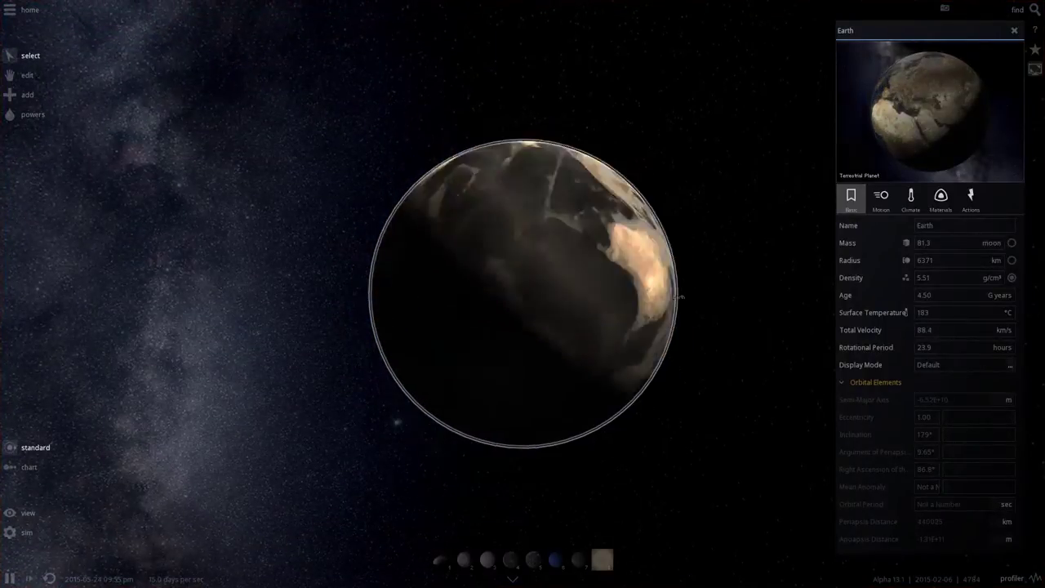
{"action": "scroll", "coordinate": [522, 294], "scroll_direction": "down", "scroll_amount": 3}
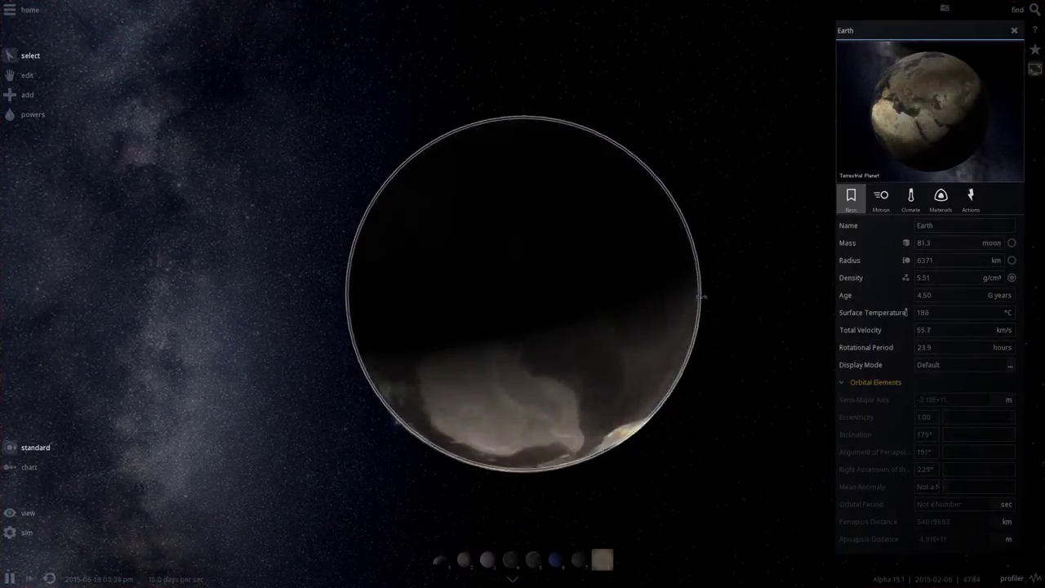
{"action": "scroll", "coordinate": [523, 294], "scroll_direction": "up", "scroll_amount": 3}
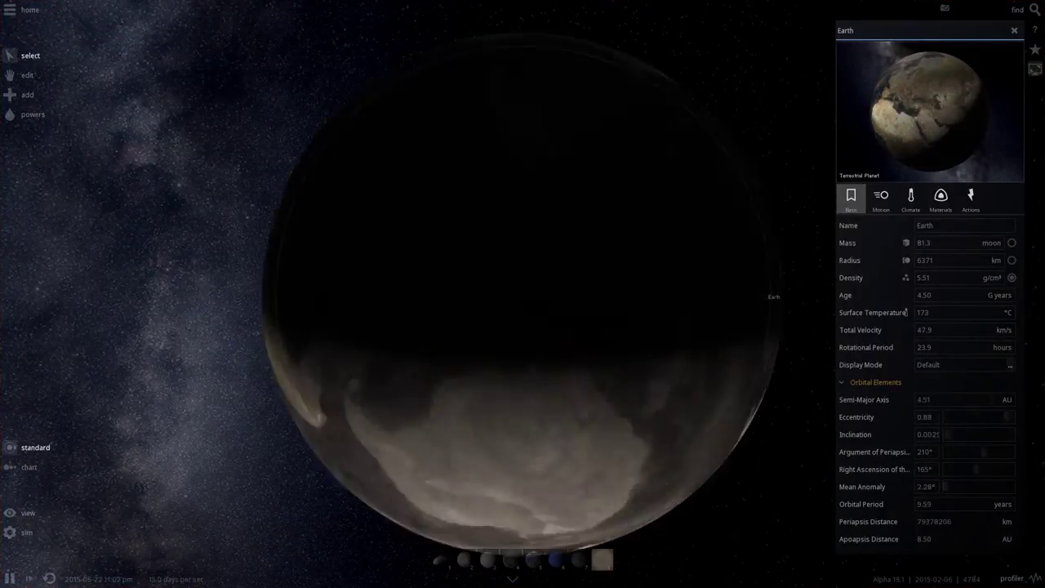
{"action": "scroll", "coordinate": [522, 294], "scroll_direction": "down", "scroll_amount": 2}
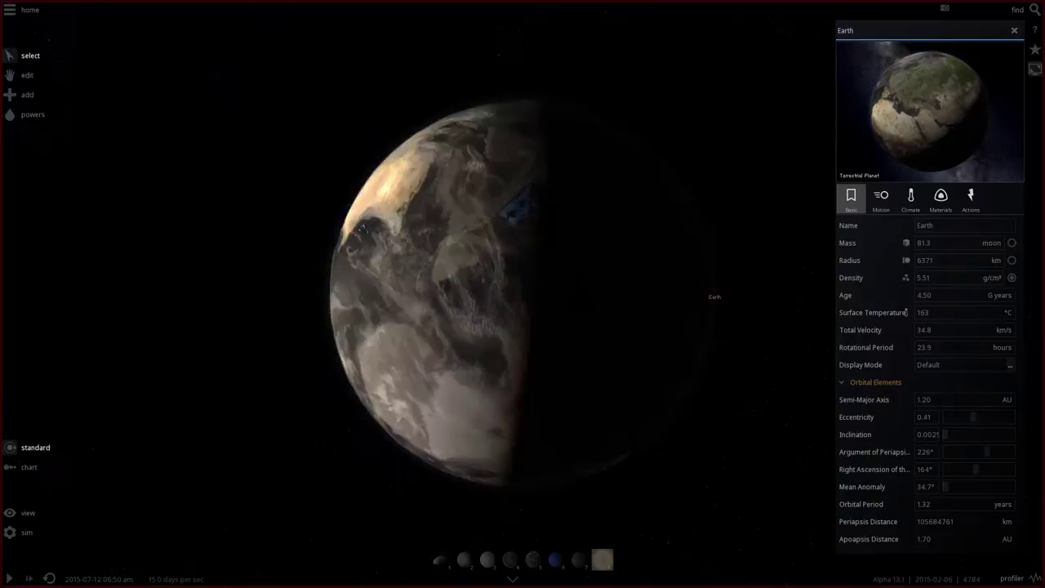
- Examine Earth's oceans and land, along with its climate properties and material composition
{"action": "right_click_drag", "start_coordinate": [522, 294], "coordinate": [465, 367]}
{"action": "left_click", "coordinate": [911, 196]}
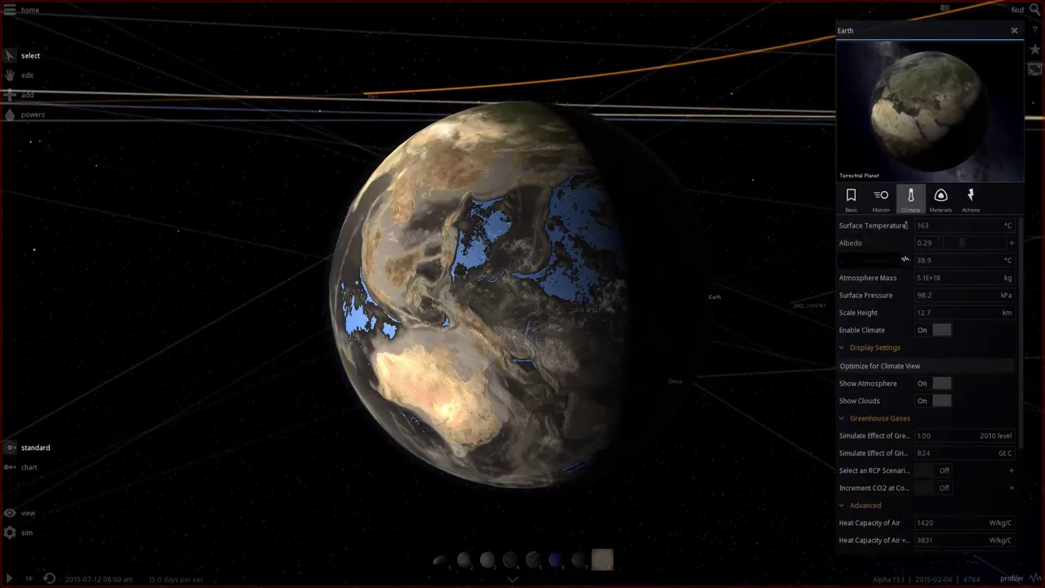
{"action": "left_click", "coordinate": [941, 196]}
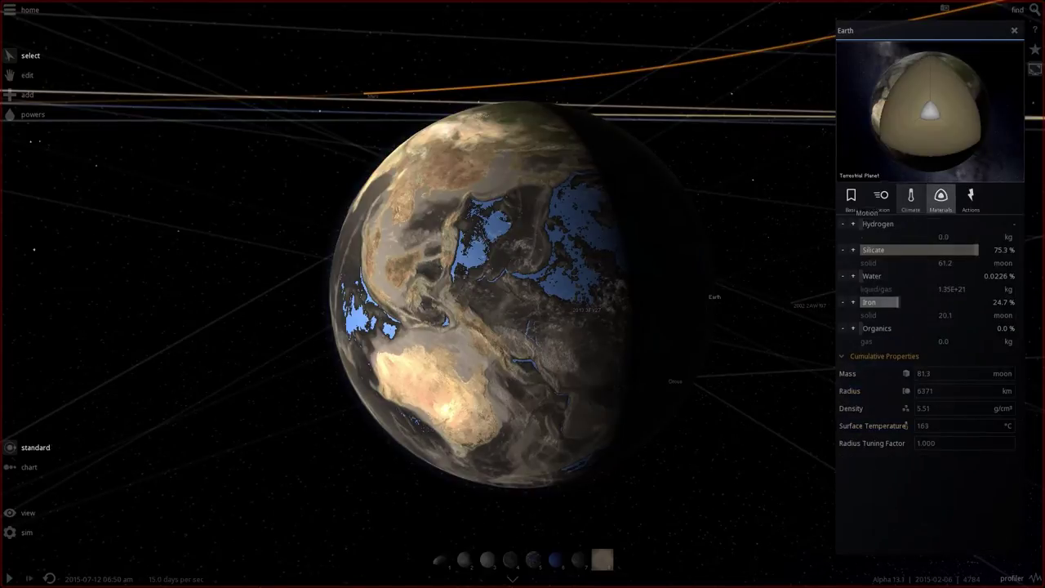
- Run the simulation further, then re-examine Earth's surface and its climate and motion properties while paused
{"action": "key", "text": "space"}
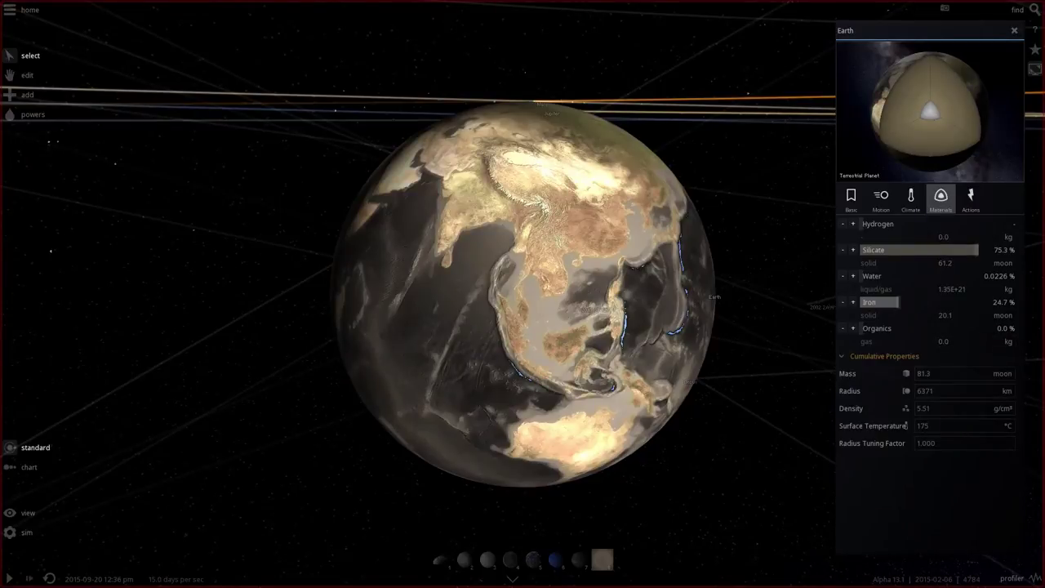
{"action": "right_click_drag", "start_coordinate": [522, 294], "coordinate": [416, 384]}
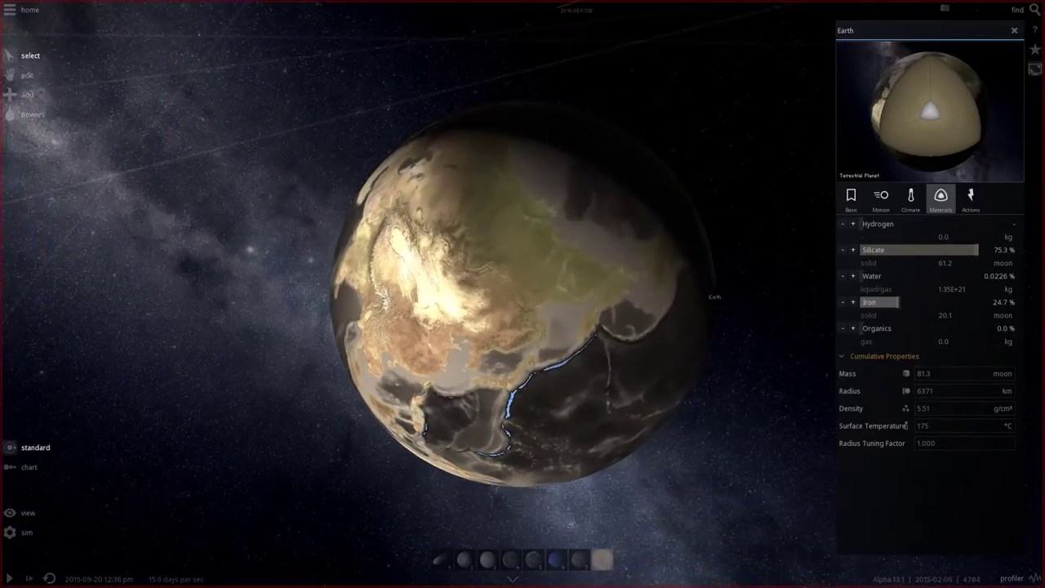
{"action": "left_click", "coordinate": [910, 195]}
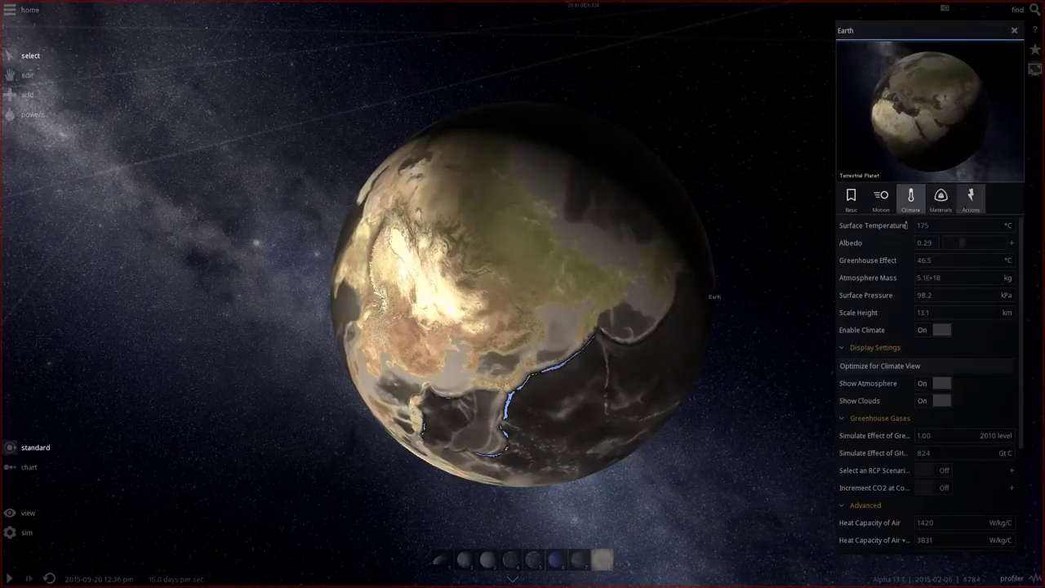
{"action": "left_click", "coordinate": [970, 195]}
{"action": "left_click", "coordinate": [881, 196]}
{"action": "left_click", "coordinate": [911, 196]}
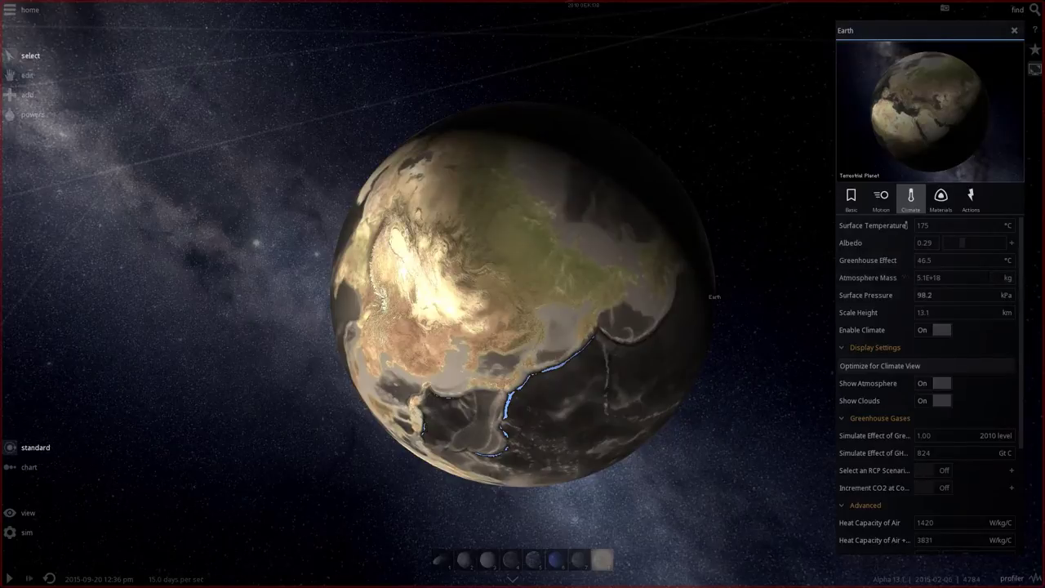
{"action": "scroll", "coordinate": [522, 294], "scroll_direction": "down", "scroll_amount": 10}
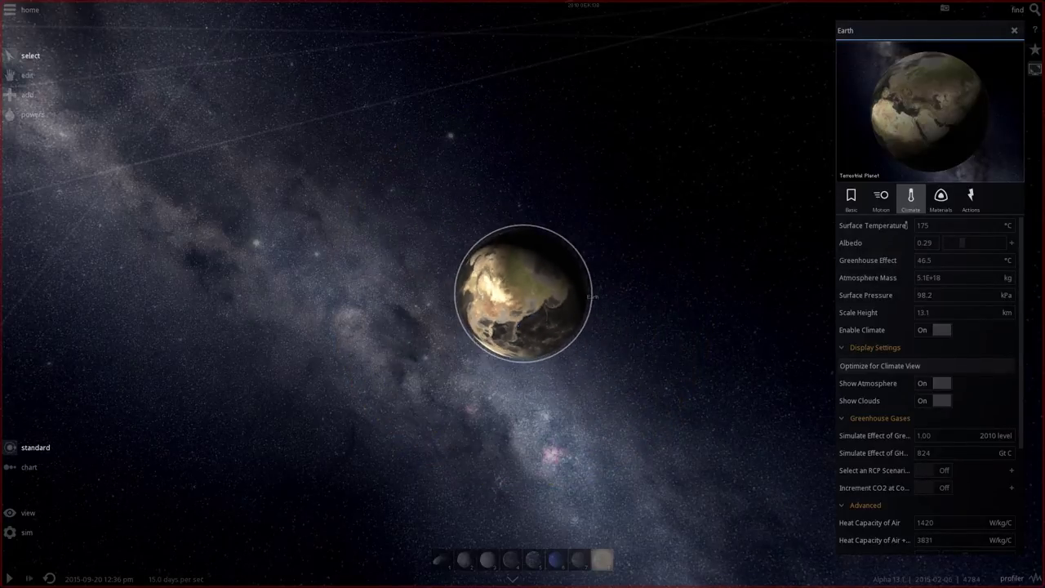
{"action": "key", "text": "Escape"}
{"action": "scroll", "coordinate": [523, 294], "scroll_direction": "down", "scroll_amount": 5}
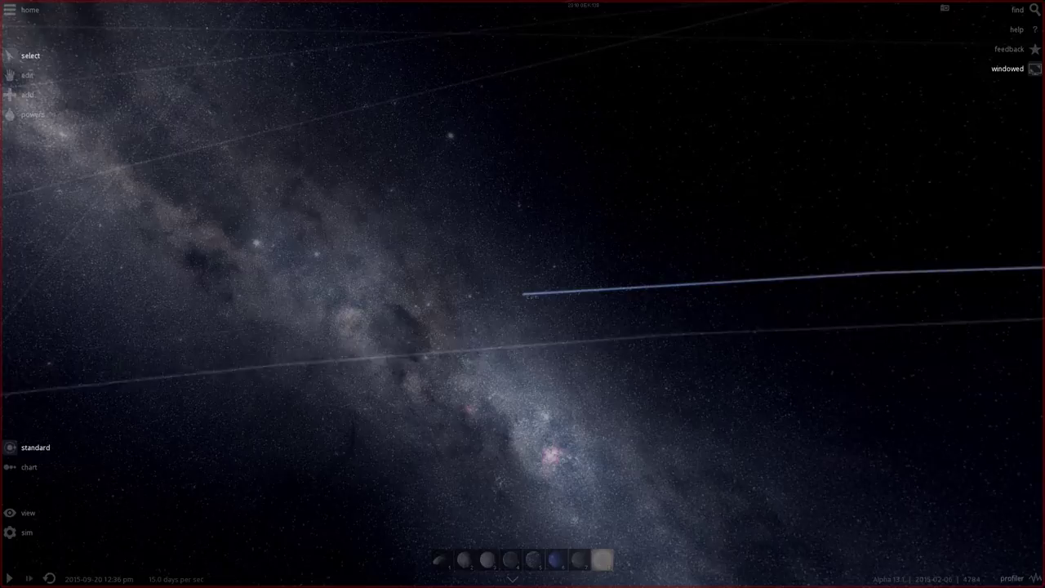
- Inspect Mars's basic properties and material composition, and close its properties
{"action": "scroll", "coordinate": [522, 294], "scroll_direction": "down", "scroll_amount": 5}
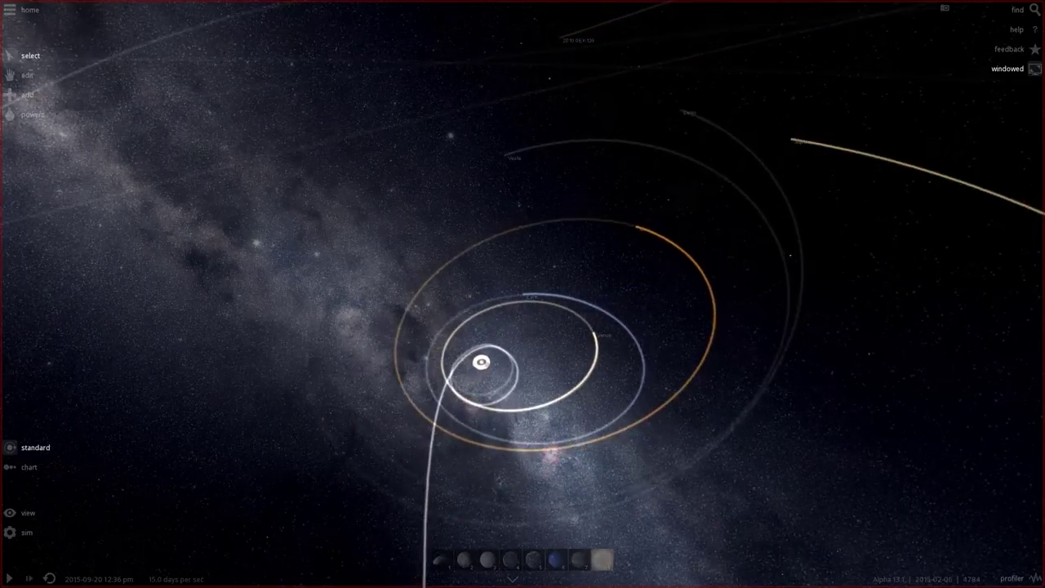
{"action": "scroll", "coordinate": [522, 293], "scroll_direction": "up", "scroll_amount": 3}
{"action": "left_click", "coordinate": [750, 159]}
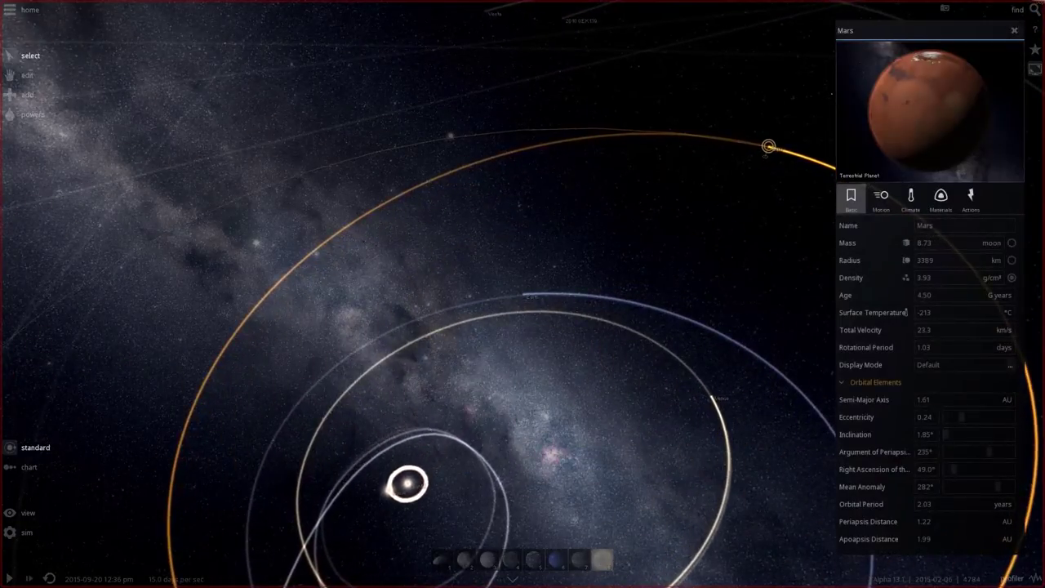
{"action": "left_click", "coordinate": [940, 200]}
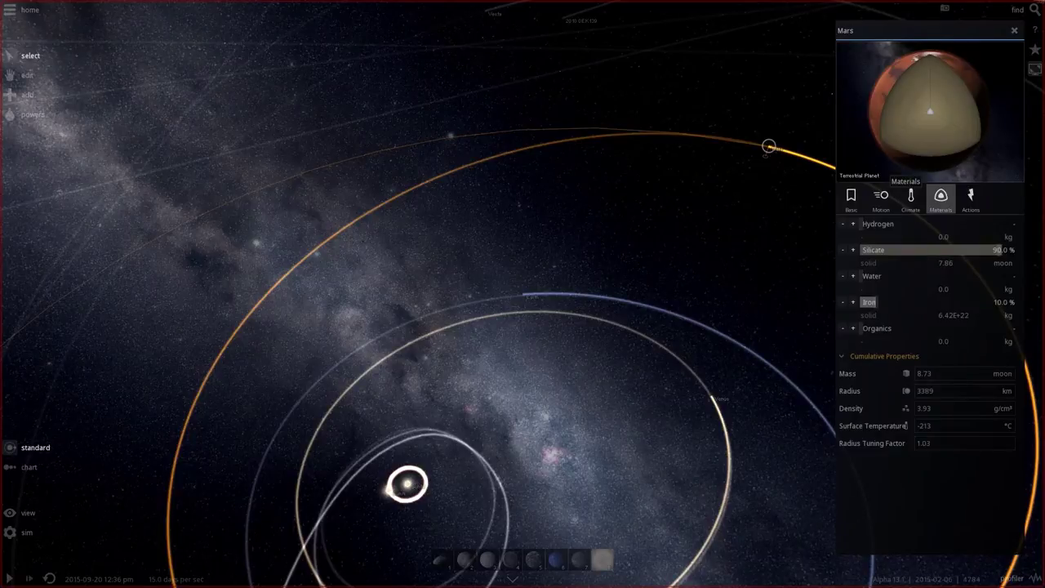
{"action": "left_click", "coordinate": [1014, 30]}
- View the system in the chart layout and return to the standard layout for the planetary orbits
{"action": "scroll", "coordinate": [523, 293], "scroll_direction": "down", "scroll_amount": 5}
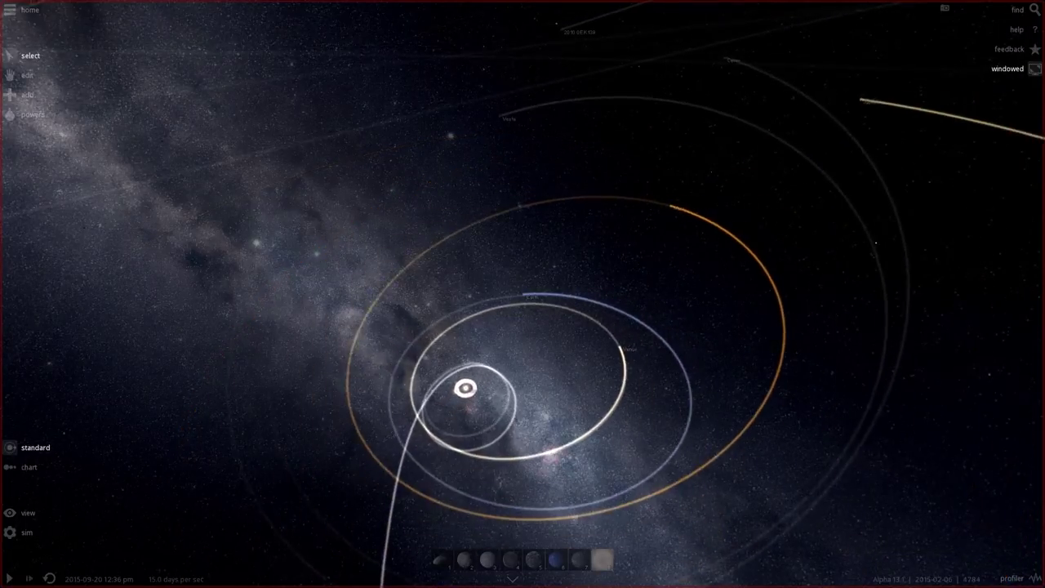
{"action": "right_click_drag", "start_coordinate": [522, 294], "coordinate": [539, 245]}
{"action": "scroll", "coordinate": [523, 294], "scroll_direction": "up", "scroll_amount": 3}
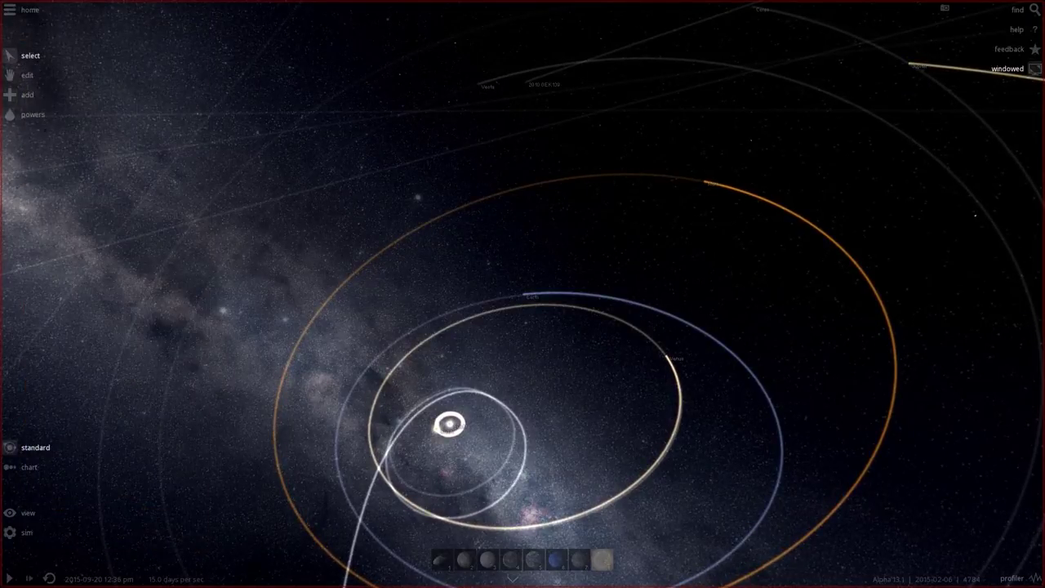
{"action": "left_click", "coordinate": [27, 467]}
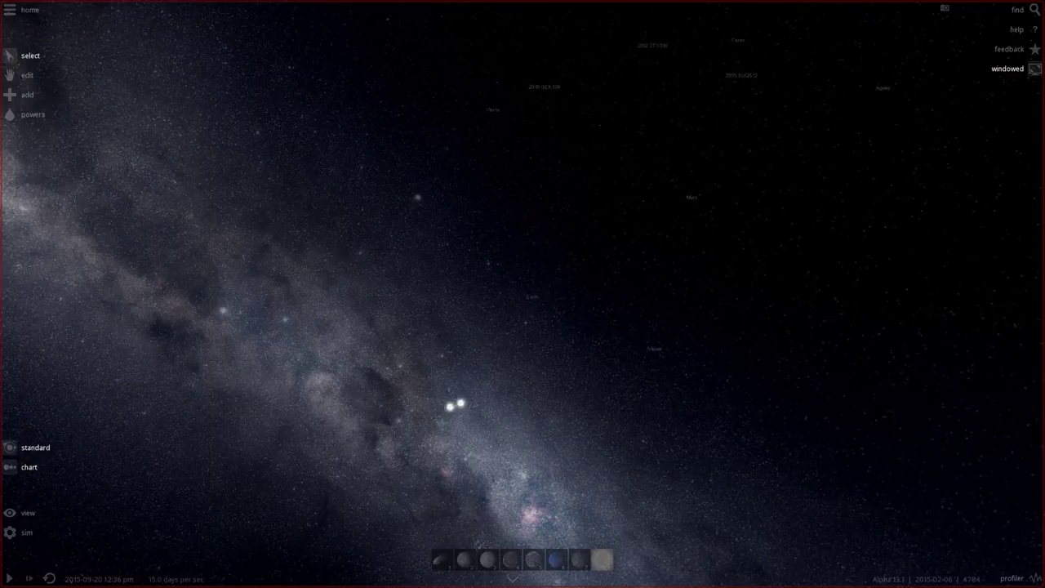
{"action": "left_click", "coordinate": [35, 447]}
{"action": "scroll", "coordinate": [523, 294], "scroll_direction": "up", "scroll_amount": 5}
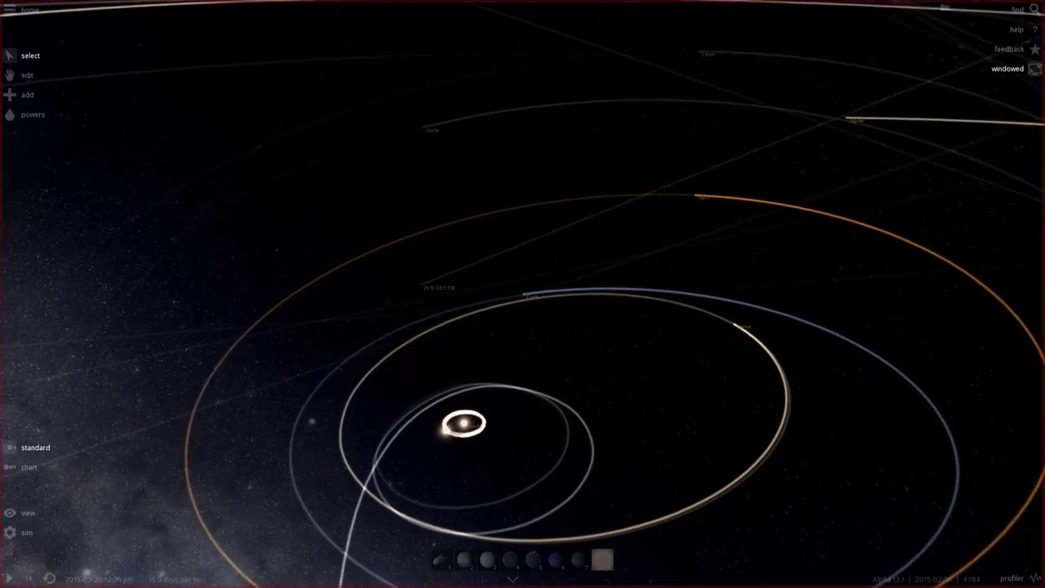
- Review the program's graphics, performance, debug and window resolution settings from the Home options
{"action": "left_click", "coordinate": [30, 10]}
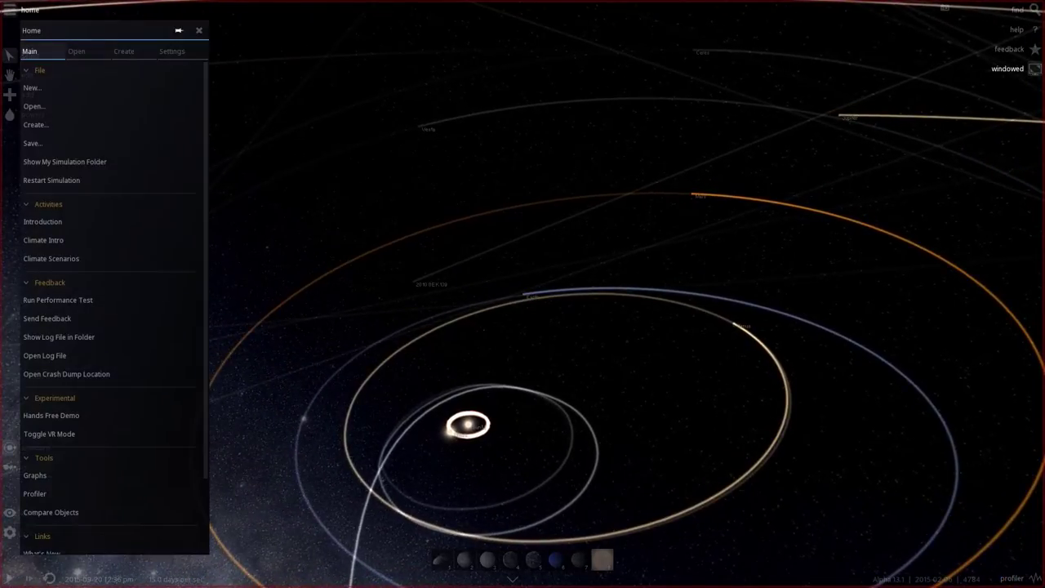
{"action": "left_click", "coordinate": [77, 52]}
{"action": "left_click", "coordinate": [124, 51]}
{"action": "left_click", "coordinate": [172, 51]}
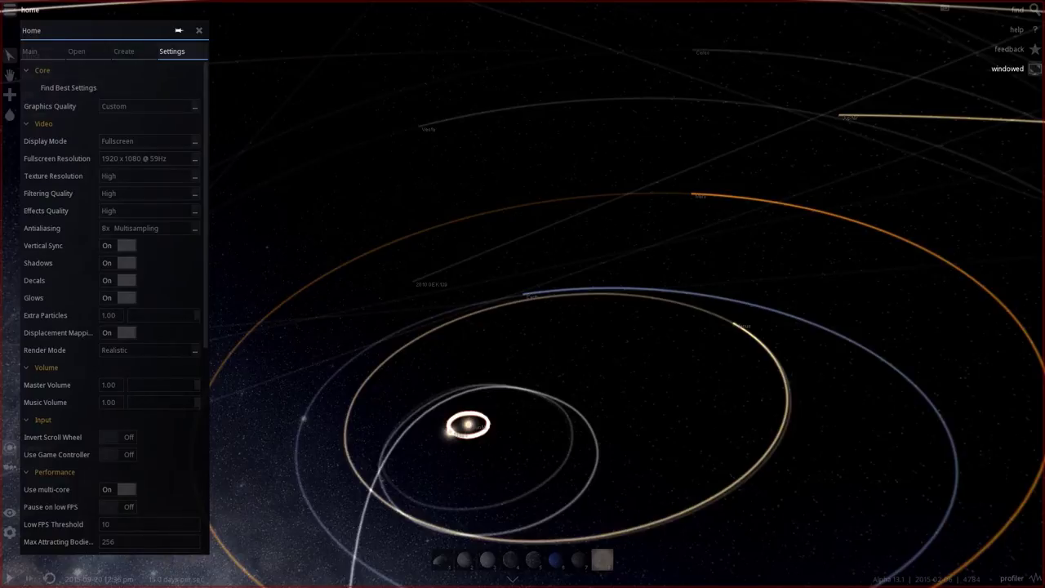
{"action": "scroll", "coordinate": [114, 306], "scroll_direction": "down", "scroll_amount": 10}
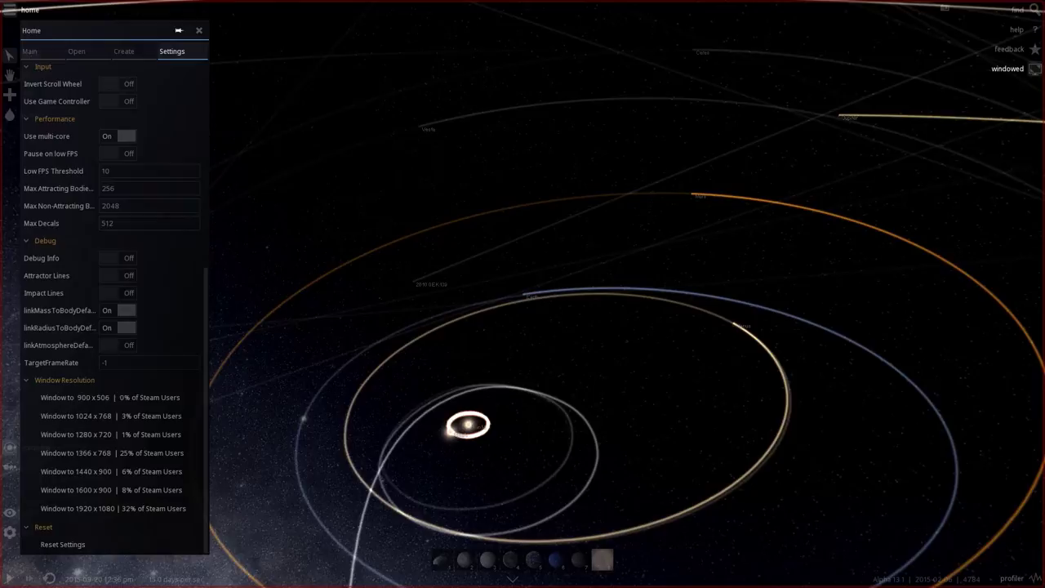
- Browse the simulations available to open and the main Home commands, and dismiss the Home options
{"action": "left_click", "coordinate": [125, 51]}
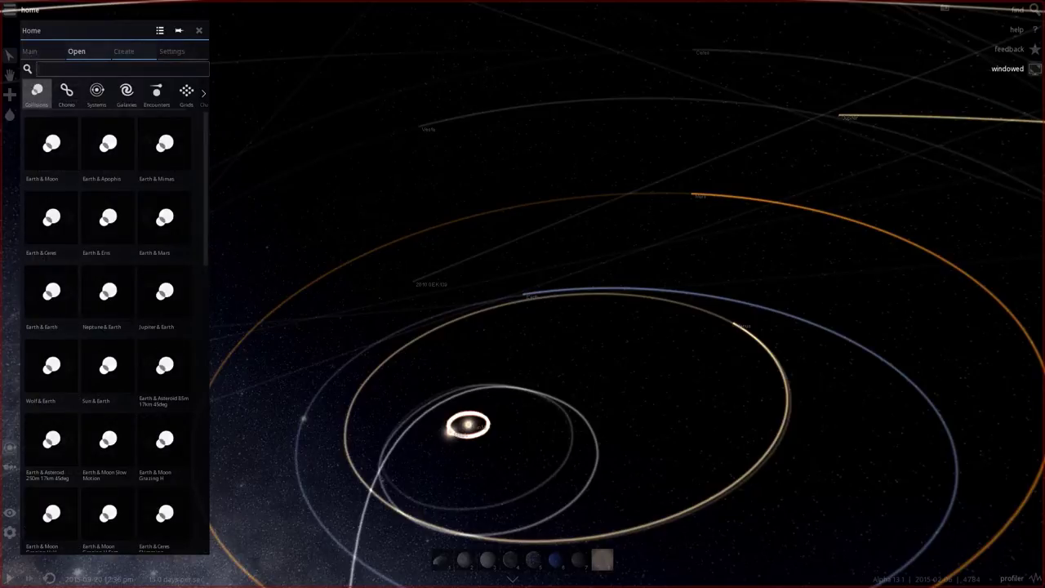
{"action": "left_click", "coordinate": [77, 51]}
{"action": "left_click", "coordinate": [31, 51]}
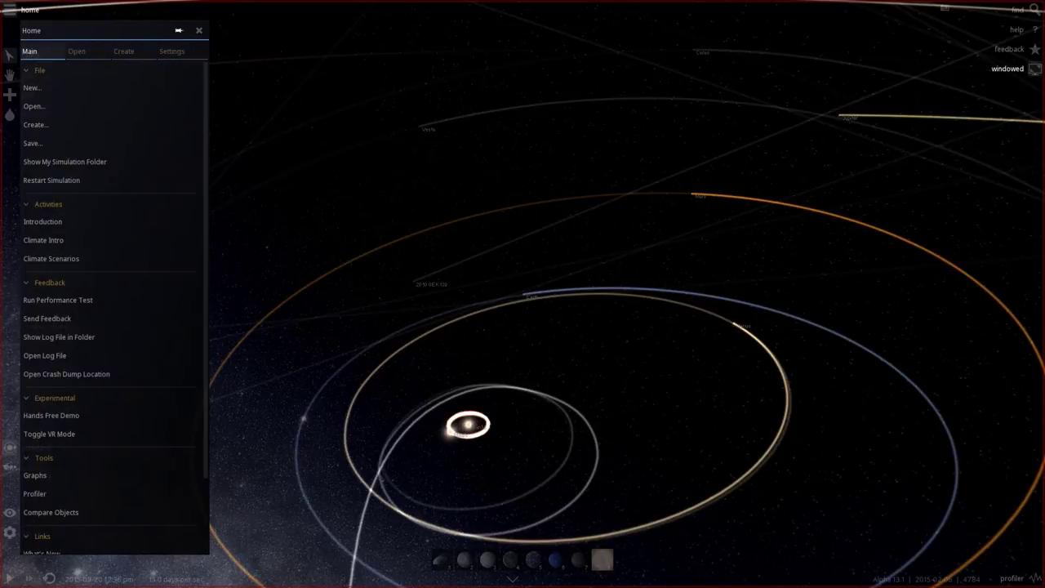
{"action": "scroll", "coordinate": [82, 245], "scroll_direction": "down", "scroll_amount": 3}
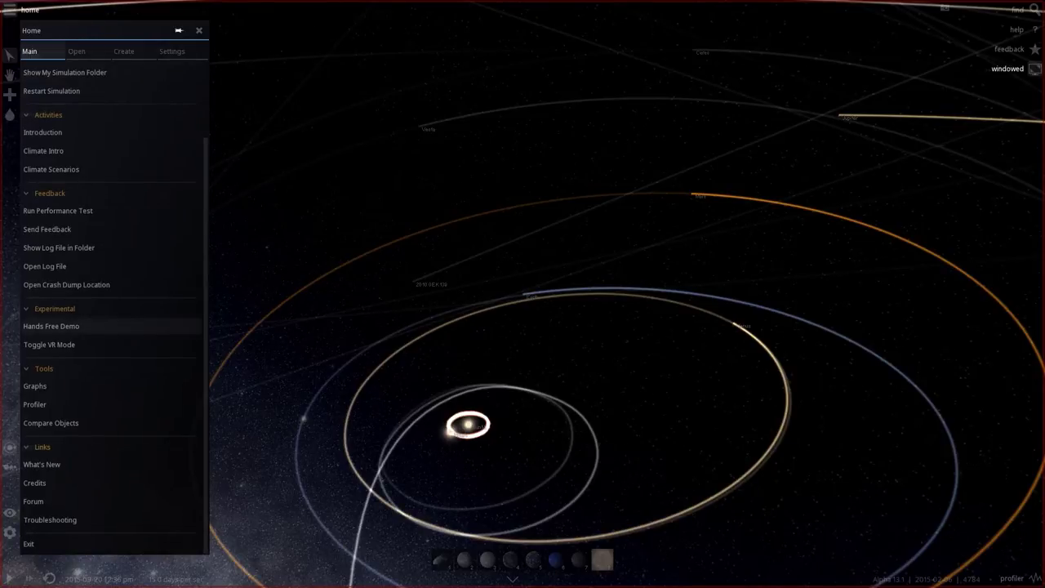
{"action": "scroll", "coordinate": [106, 163], "scroll_direction": "up", "scroll_amount": 3}
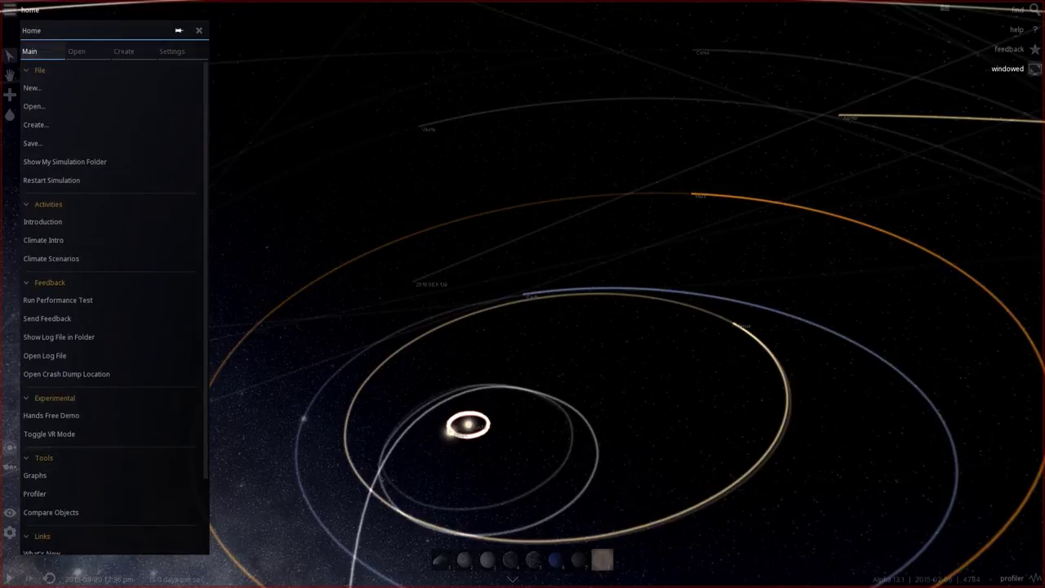
{"action": "left_click", "coordinate": [178, 30]}
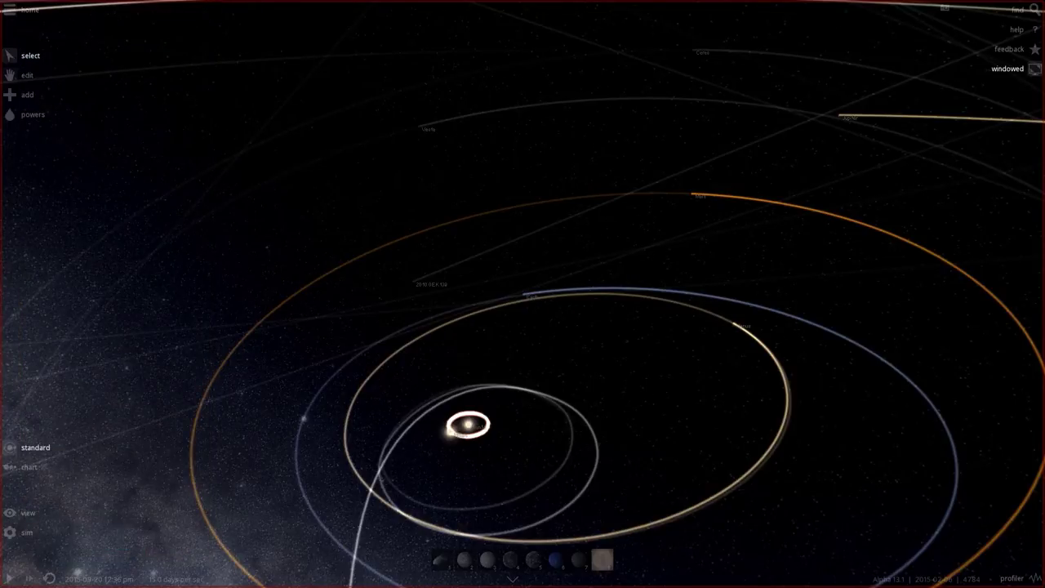
- Inspect SunM's basic, motion, material and action properties, and close them
{"action": "left_click", "coordinate": [468, 424]}
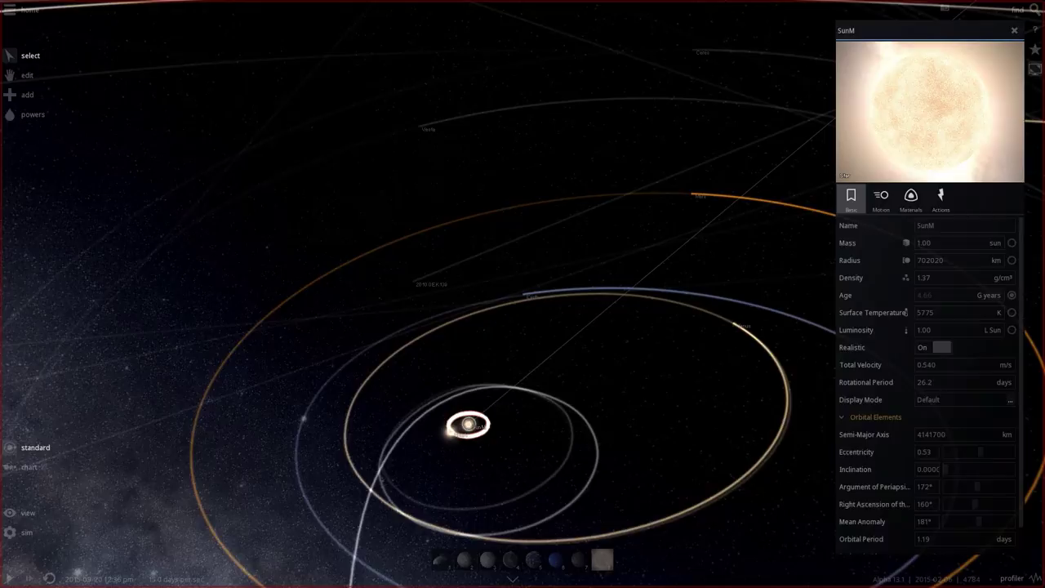
{"action": "scroll", "coordinate": [854, 318], "scroll_direction": "down", "scroll_amount": 1}
{"action": "left_click", "coordinate": [881, 196]}
{"action": "left_click", "coordinate": [910, 196]}
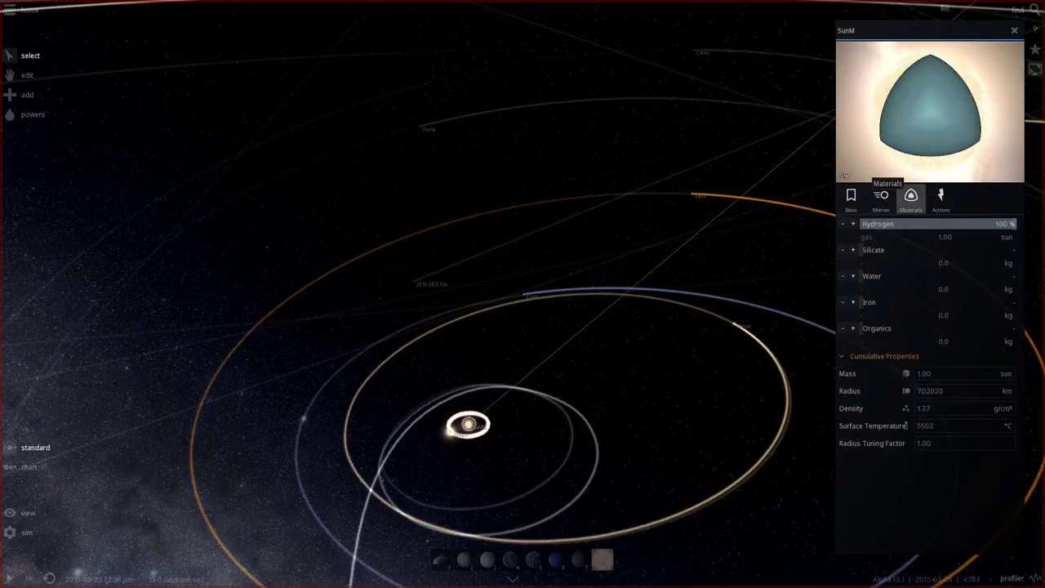
{"action": "left_click", "coordinate": [940, 198]}
{"action": "left_click", "coordinate": [911, 196]}
{"action": "left_click", "coordinate": [881, 196]}
{"action": "left_click", "coordinate": [1014, 30]}
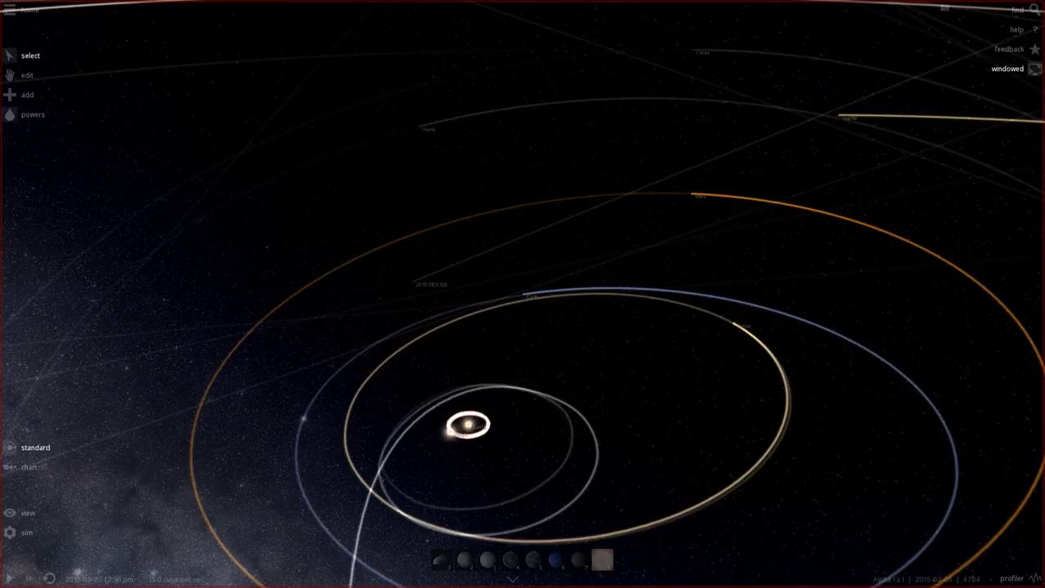
- Look over the available Powers, Add and Edit tools without applying any of them
{"action": "left_click", "coordinate": [31, 115]}
{"action": "left_click", "coordinate": [11, 115]}
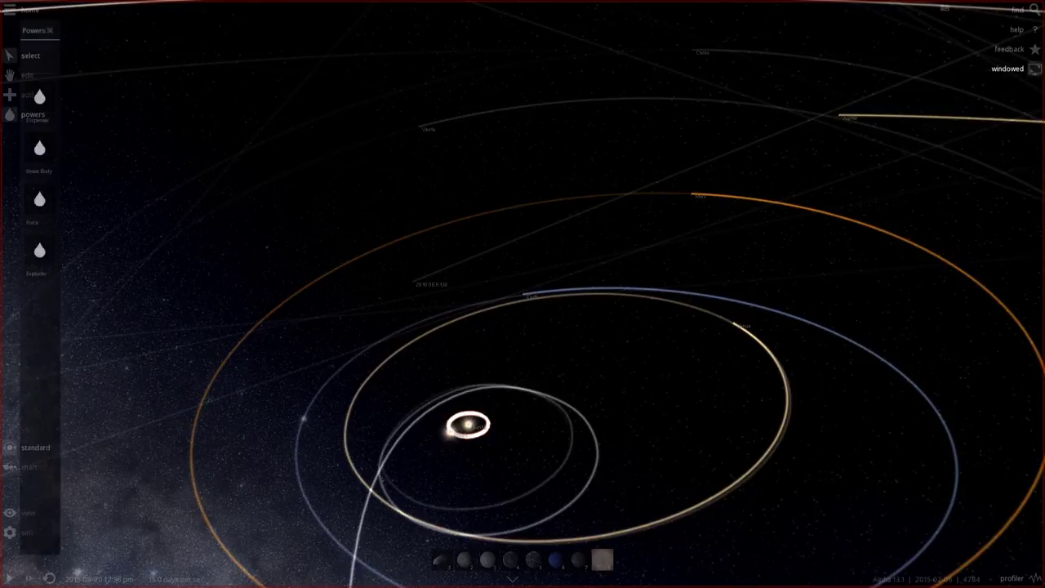
{"action": "left_click", "coordinate": [11, 95]}
{"action": "left_click", "coordinate": [11, 95]}
{"action": "left_click", "coordinate": [11, 75]}
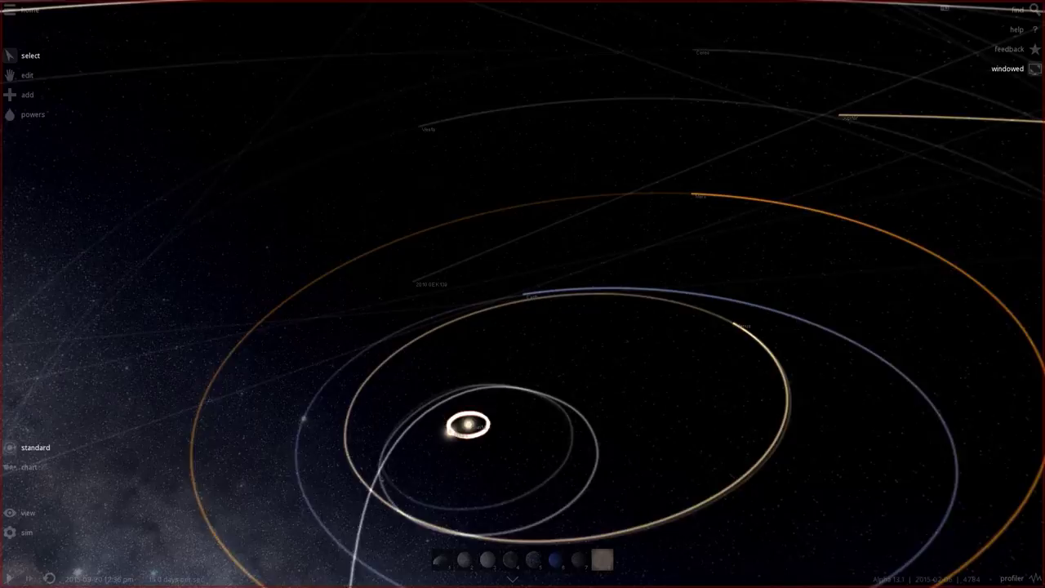
- Examine the profiler's per-frame and on-demand timings, and close the profiler
{"action": "scroll", "coordinate": [522, 294], "scroll_direction": "down", "scroll_amount": 4}
{"action": "right_click_drag", "start_coordinate": [523, 294], "coordinate": [522, 376]}
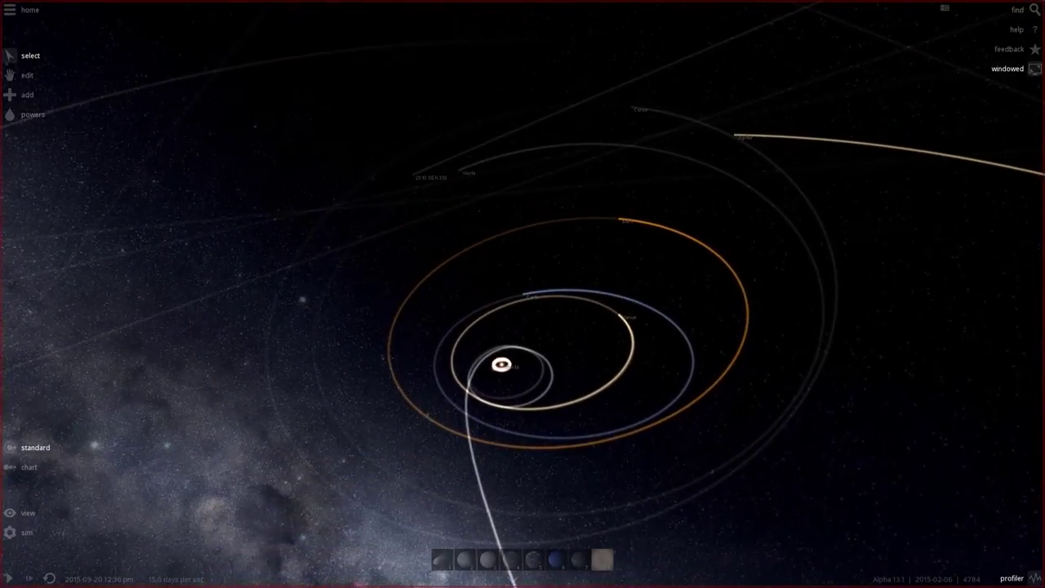
{"action": "left_click", "coordinate": [1012, 578]}
{"action": "scroll", "coordinate": [898, 196], "scroll_direction": "down", "scroll_amount": 3}
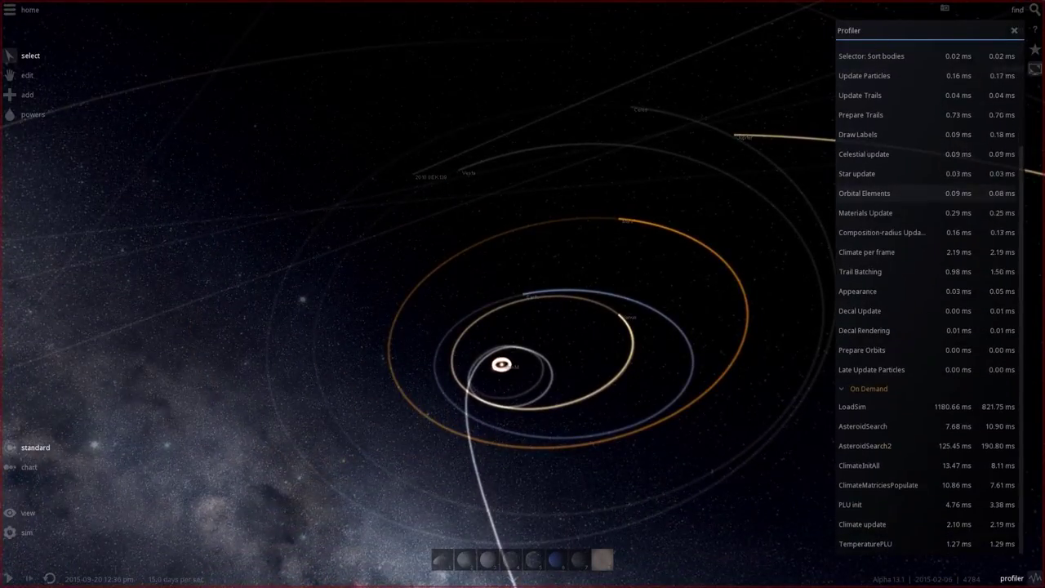
{"action": "scroll", "coordinate": [899, 196], "scroll_direction": "up", "scroll_amount": 3}
{"action": "scroll", "coordinate": [522, 294], "scroll_direction": "up", "scroll_amount": 5}
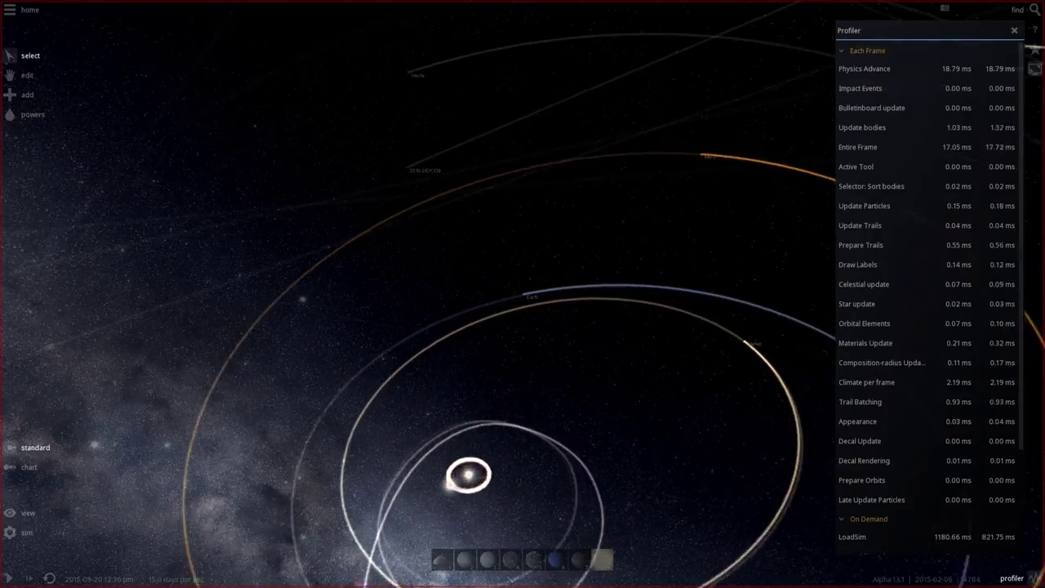
{"action": "left_click", "coordinate": [1014, 31]}
- Open the simulation's settings and look over the View, Simulation and Ambience options
{"action": "scroll", "coordinate": [1030, 49], "scroll_direction": "down", "scroll_amount": 5}
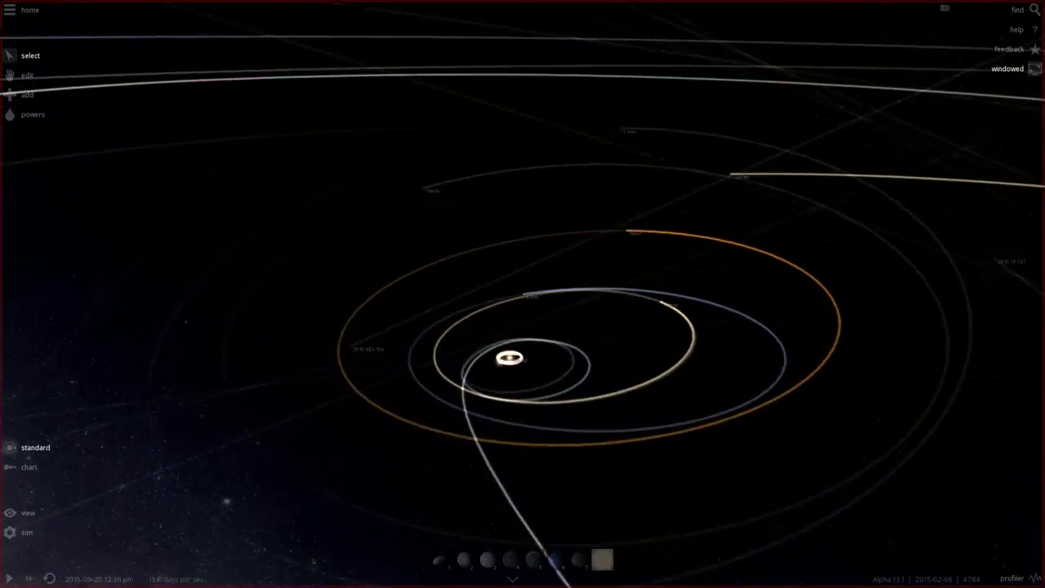
{"action": "scroll", "coordinate": [522, 294], "scroll_direction": "up", "scroll_amount": 3}
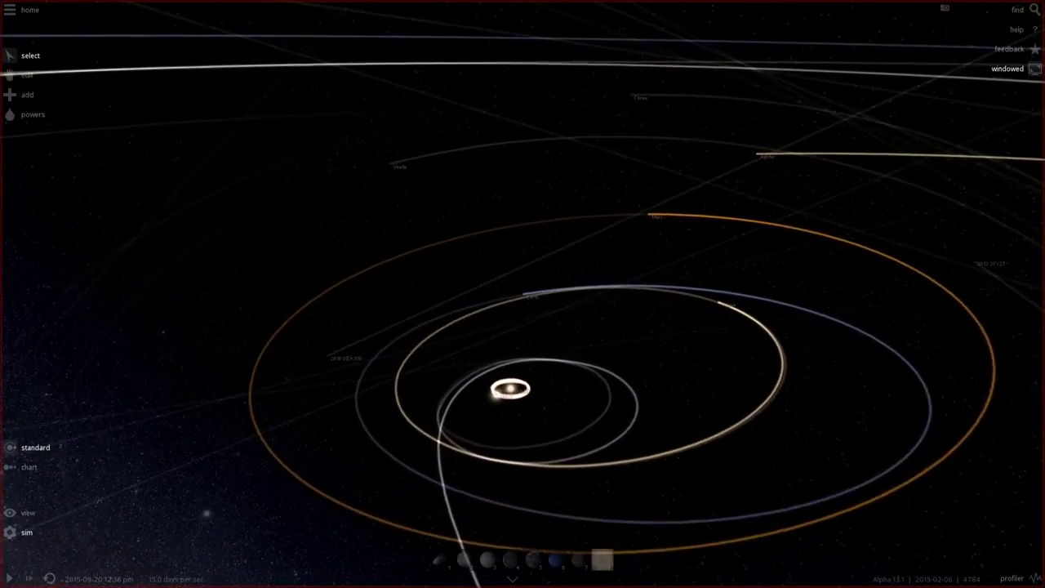
{"action": "left_click", "coordinate": [28, 513]}
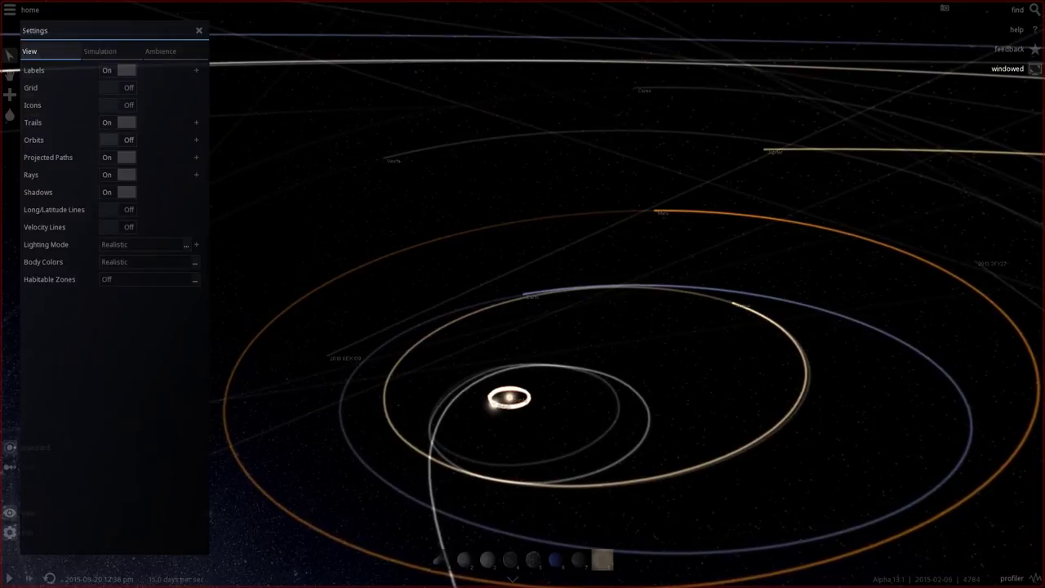
{"action": "left_click", "coordinate": [101, 52]}
{"action": "left_click", "coordinate": [30, 51]}
{"action": "left_click", "coordinate": [100, 50]}
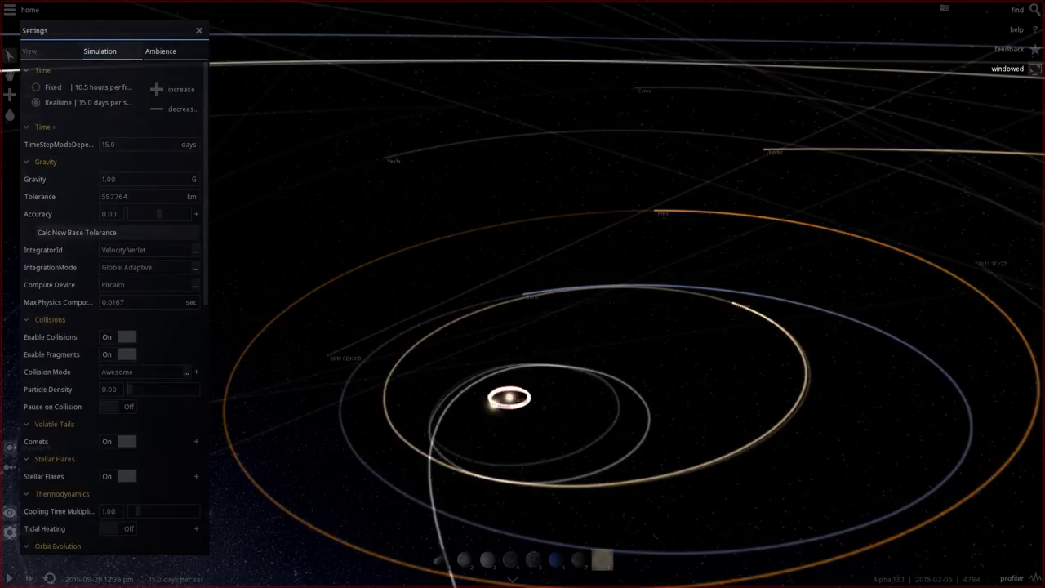
{"action": "left_click", "coordinate": [160, 50]}
{"action": "left_click", "coordinate": [101, 51]}
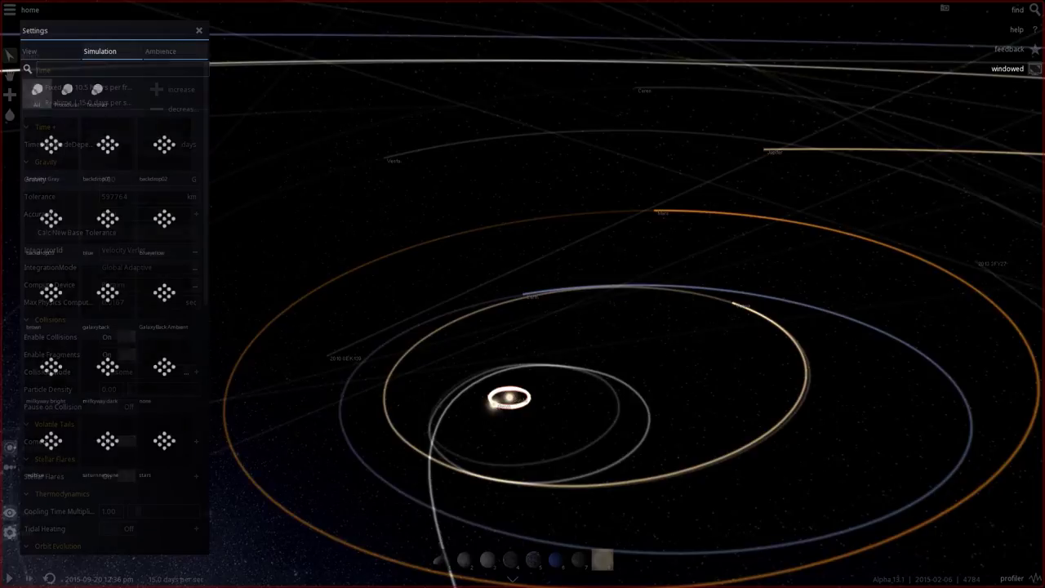
- Read through the simulation settings, from gravity and collisions to the velocity actions and system statistics
{"action": "scroll", "coordinate": [114, 302], "scroll_direction": "down", "scroll_amount": 5}
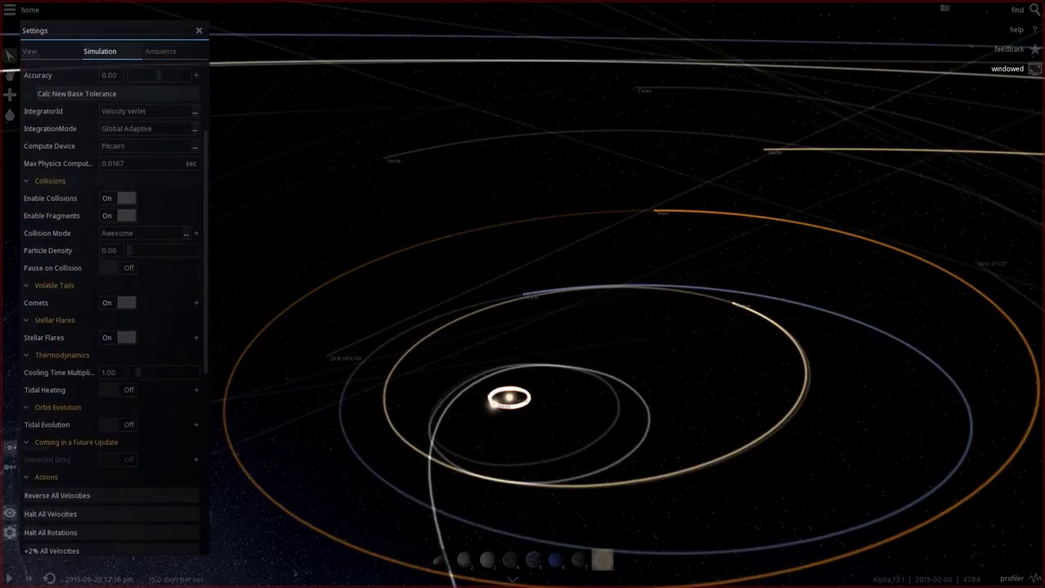
{"action": "scroll", "coordinate": [114, 311], "scroll_direction": "down", "scroll_amount": 7}
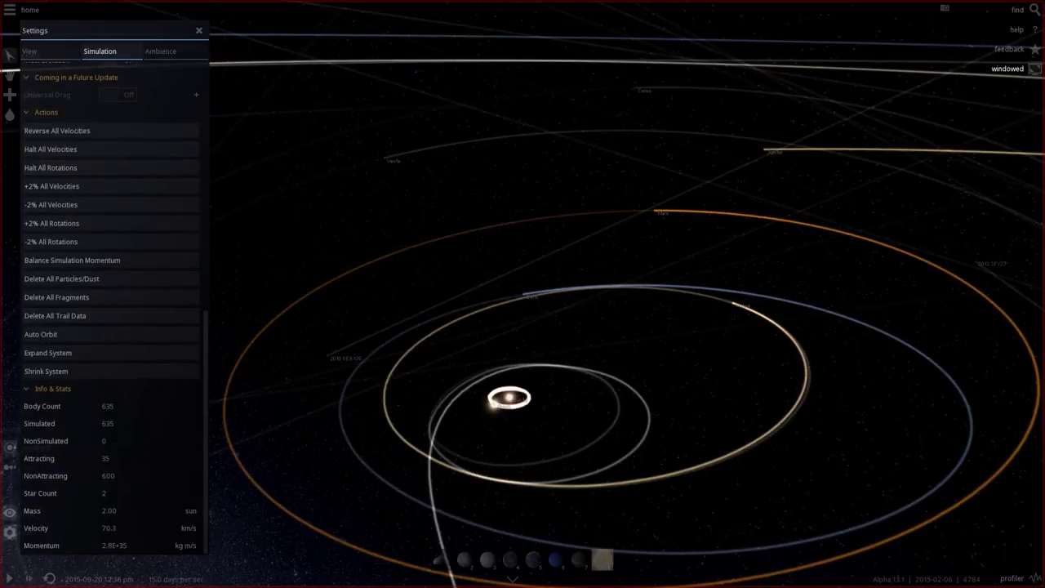
{"action": "scroll", "coordinate": [115, 310], "scroll_direction": "up", "scroll_amount": 7}
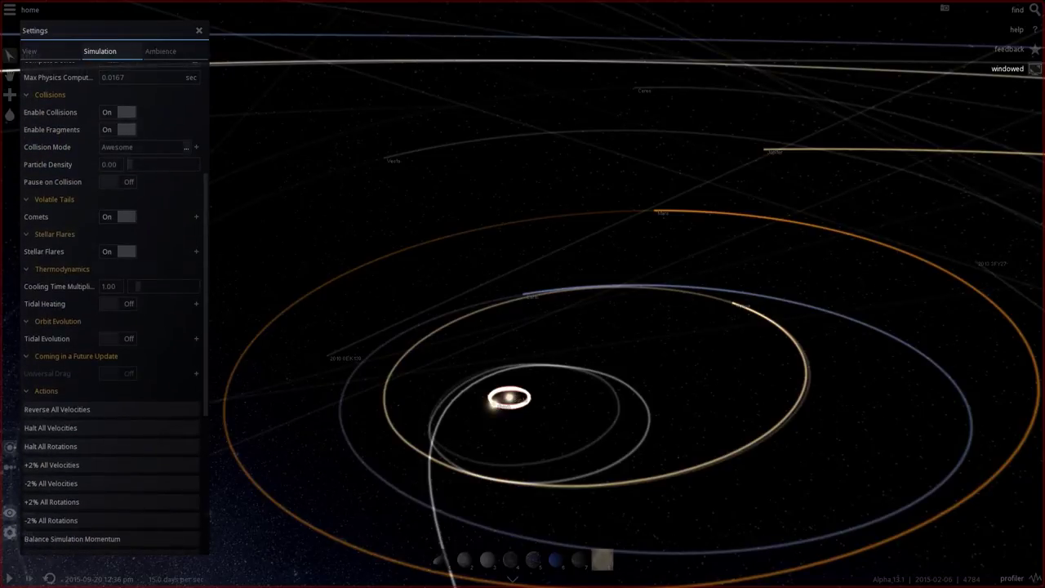
{"action": "scroll", "coordinate": [114, 310], "scroll_direction": "up", "scroll_amount": 6}
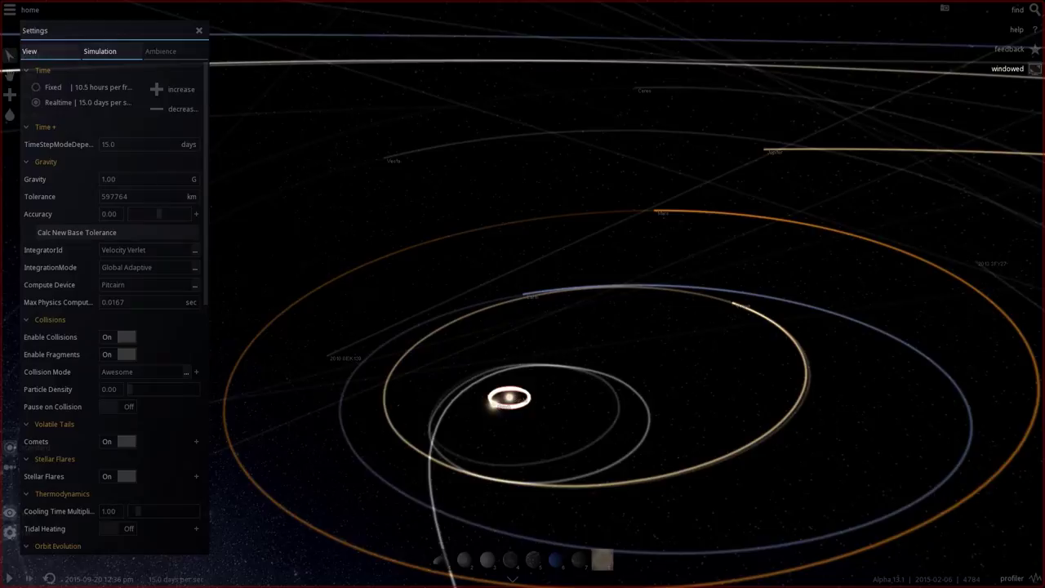
- Switch the Orbits display on and back off in the view settings
{"action": "left_click", "coordinate": [49, 52]}
{"action": "left_click", "coordinate": [100, 50]}
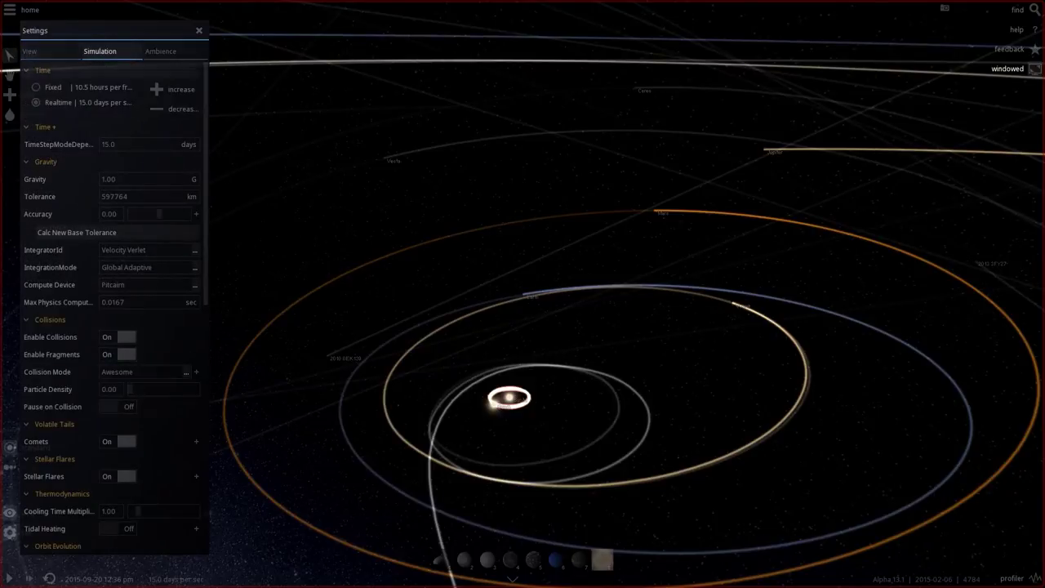
{"action": "left_click", "coordinate": [29, 51]}
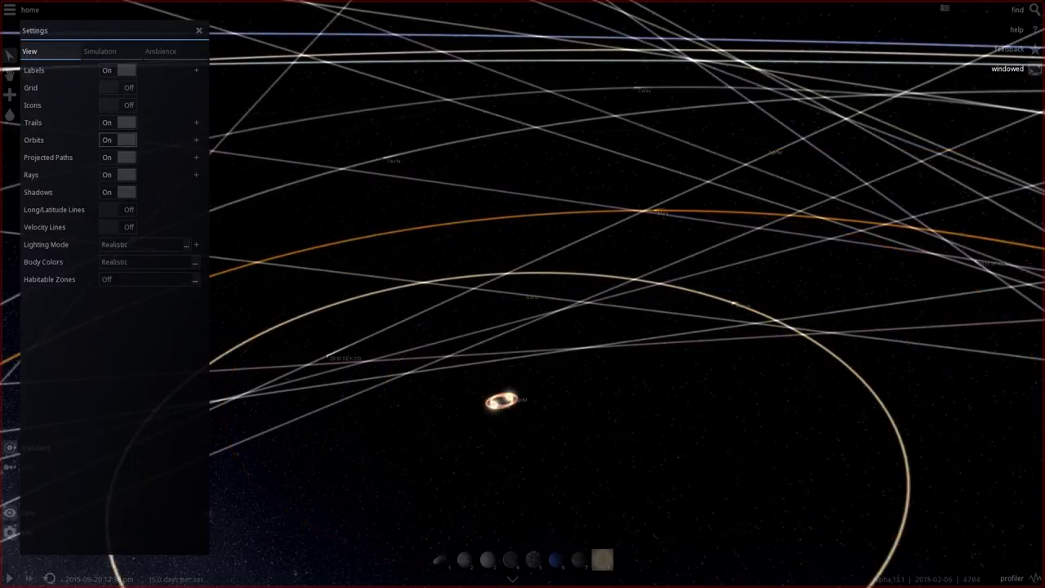
{"action": "left_click", "coordinate": [115, 140]}
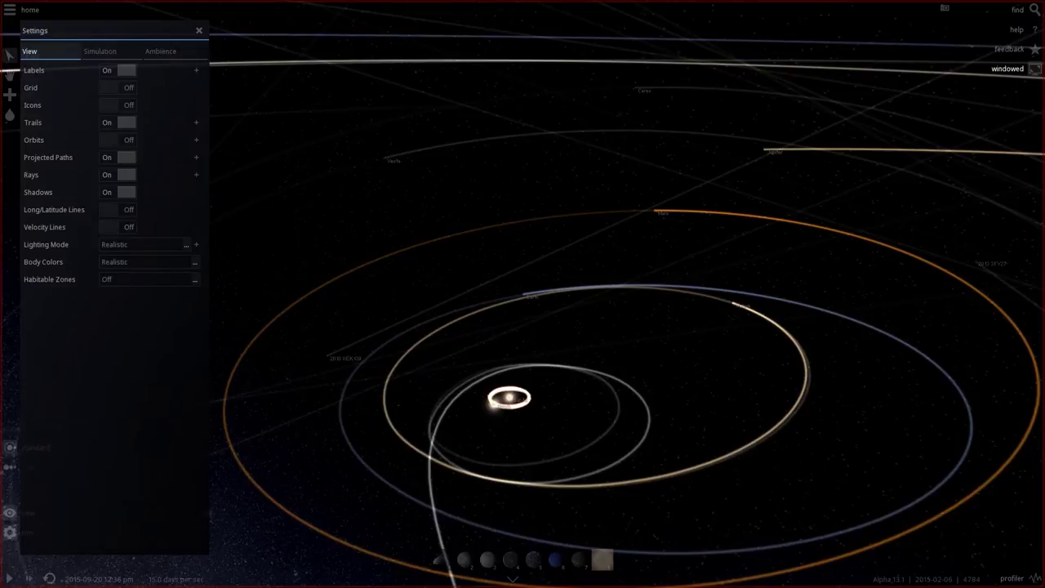
- Set the habitable zones display to Flat, close the settings and view the coloured zones around the stars
{"action": "left_click", "coordinate": [151, 279]}
{"action": "left_click", "coordinate": [109, 297]}
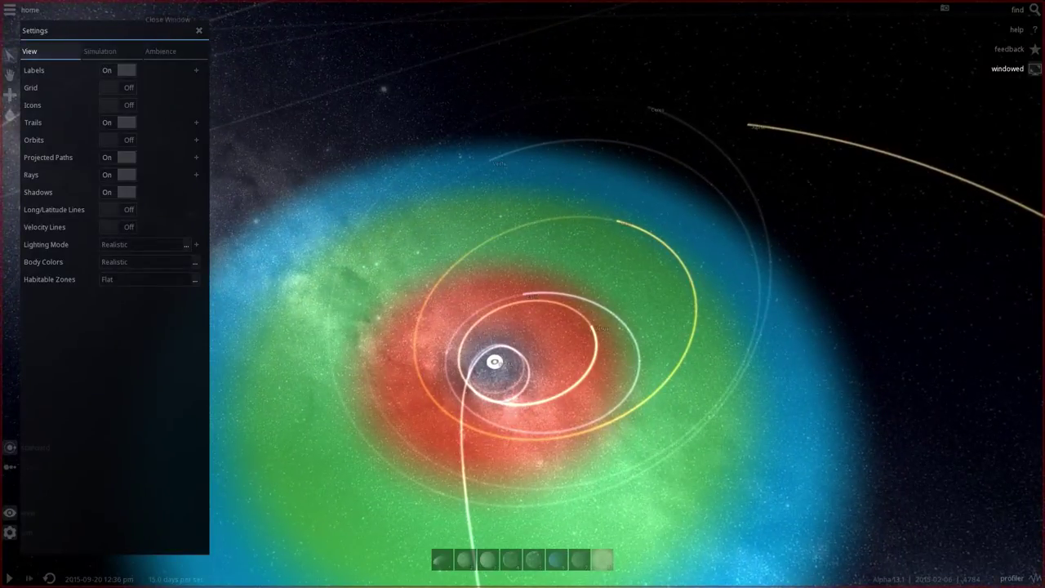
{"action": "left_click", "coordinate": [198, 30]}
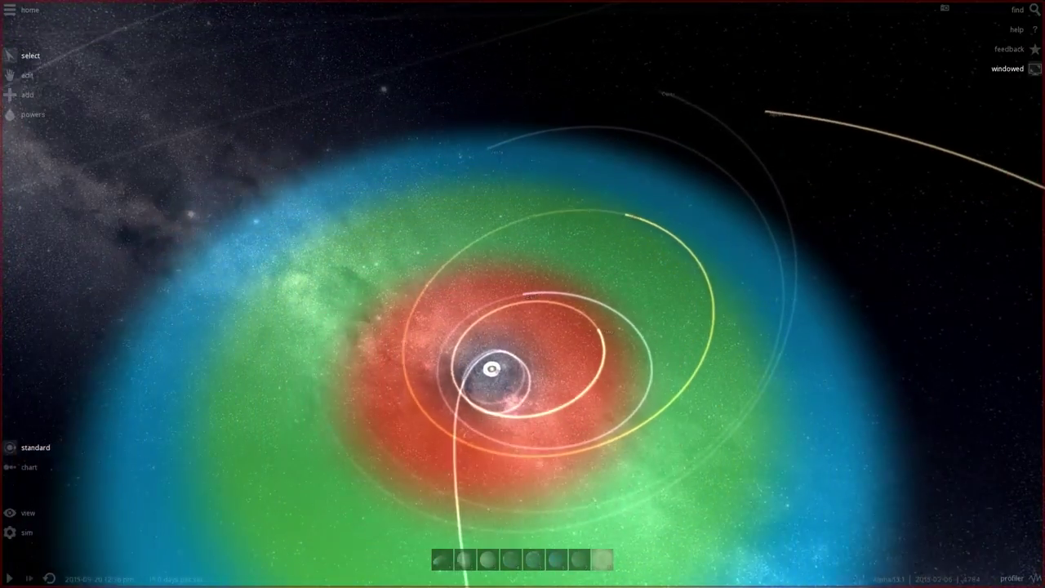
{"action": "scroll", "coordinate": [522, 294], "scroll_direction": "up", "scroll_amount": 3}
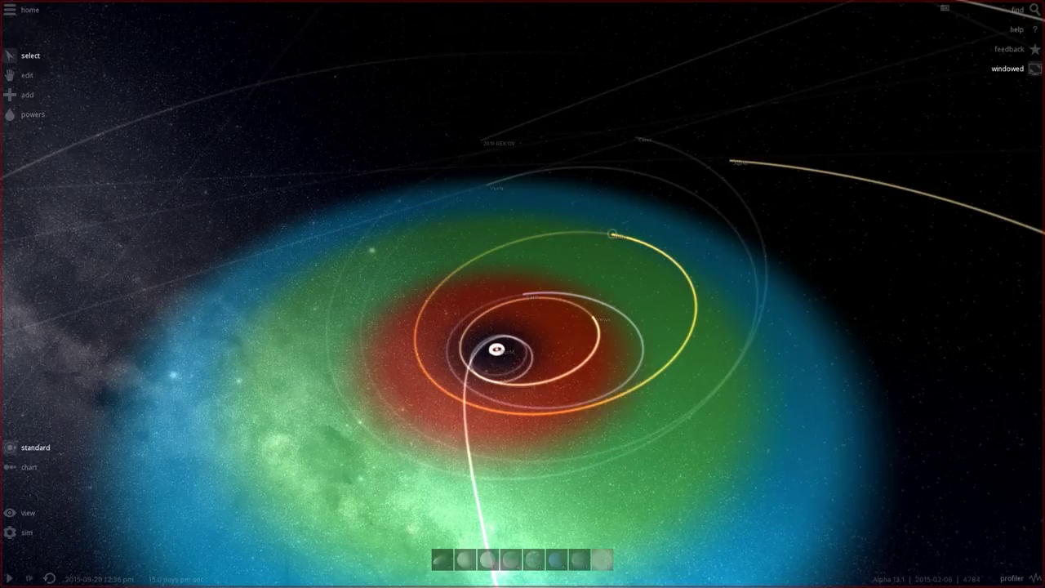
{"action": "right_click_drag", "start_coordinate": [612, 237], "coordinate": [614, 286]}
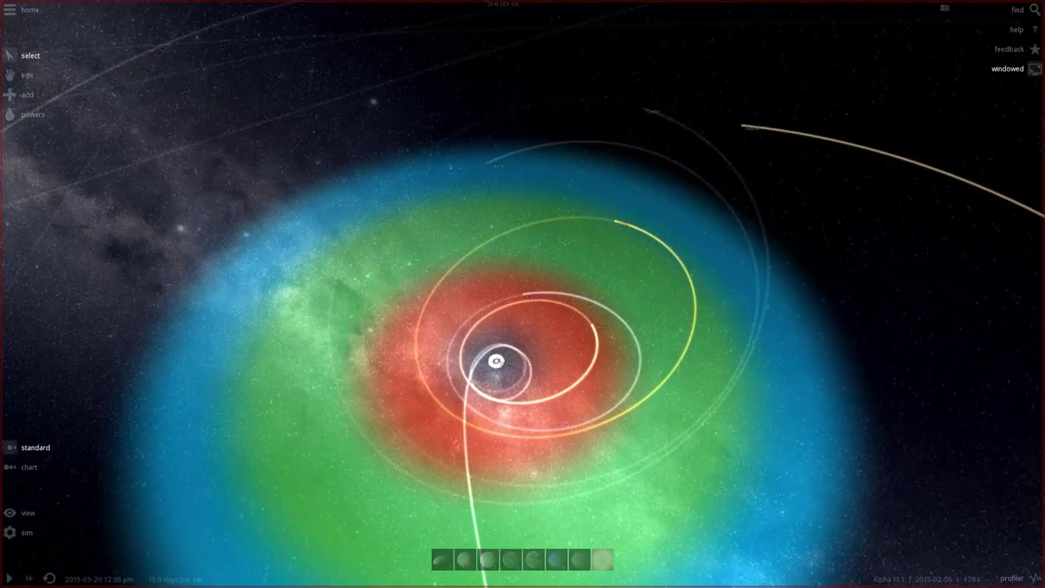
- Open Mars's properties and look through its motion and climate values
{"action": "left_click", "coordinate": [615, 222]}
{"action": "scroll", "coordinate": [616, 221], "scroll_direction": "up", "scroll_amount": 5}
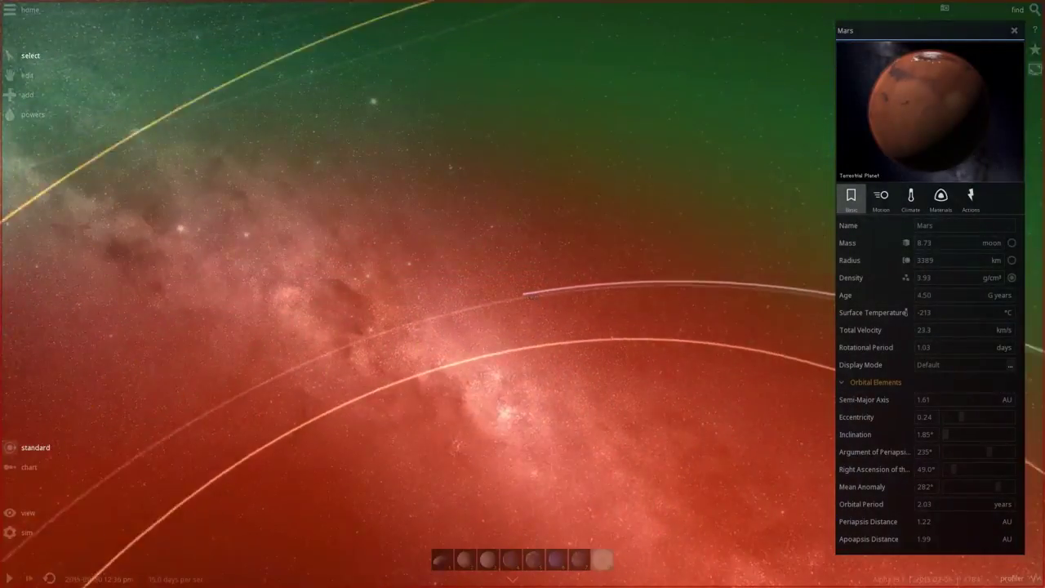
{"action": "left_click", "coordinate": [881, 196]}
{"action": "left_click", "coordinate": [911, 196]}
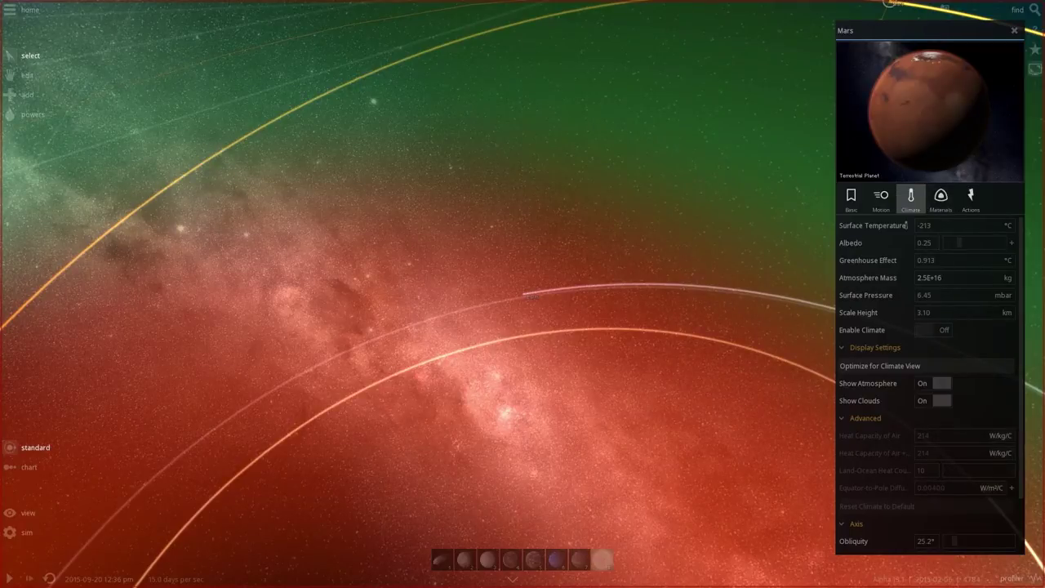
{"action": "scroll", "coordinate": [905, 225], "scroll_direction": "down", "scroll_amount": 2}
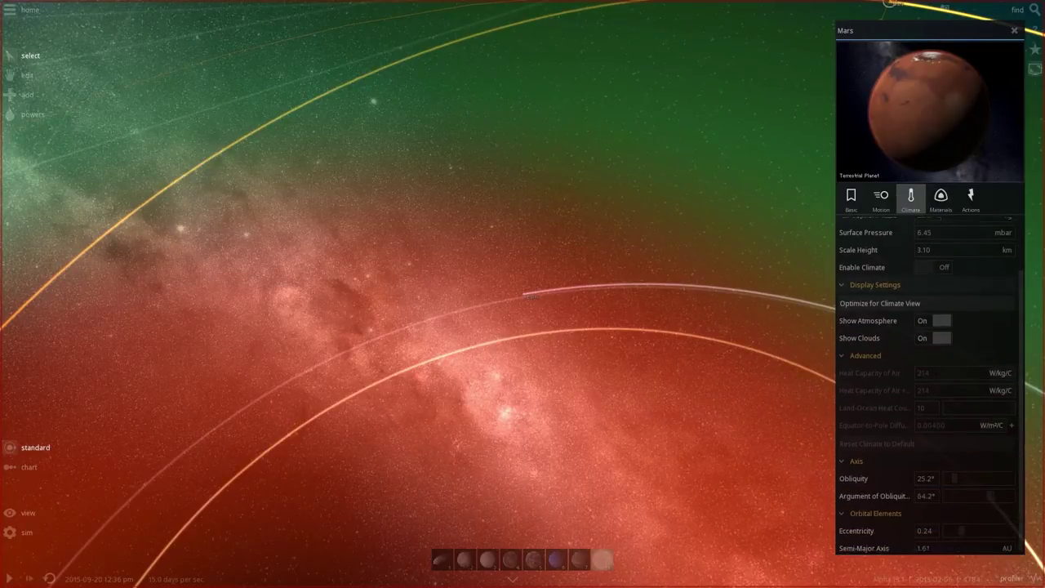
{"action": "left_click", "coordinate": [880, 297]}
{"action": "scroll", "coordinate": [523, 294], "scroll_direction": "down", "scroll_amount": 4}
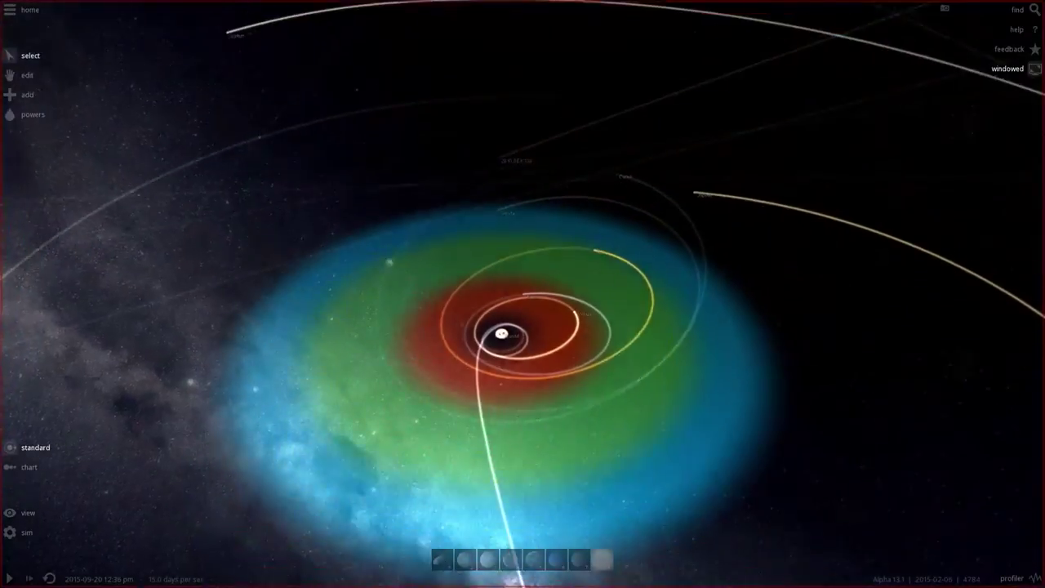
{"action": "scroll", "coordinate": [523, 294], "scroll_direction": "up", "scroll_amount": 5}
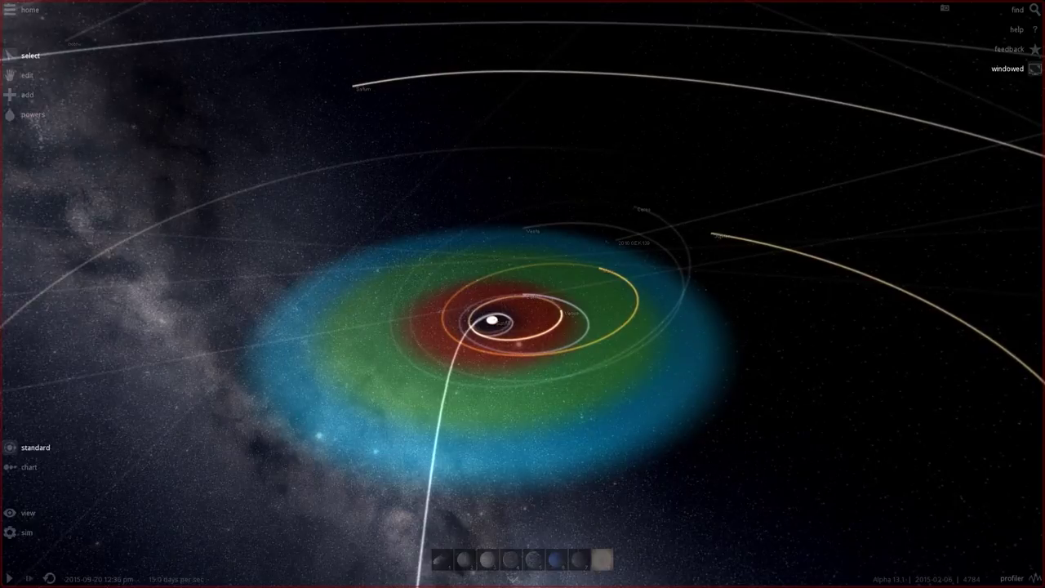
- Reset the simulation, rename the central star SunM and close its properties
{"action": "left_click", "coordinate": [49, 578]}
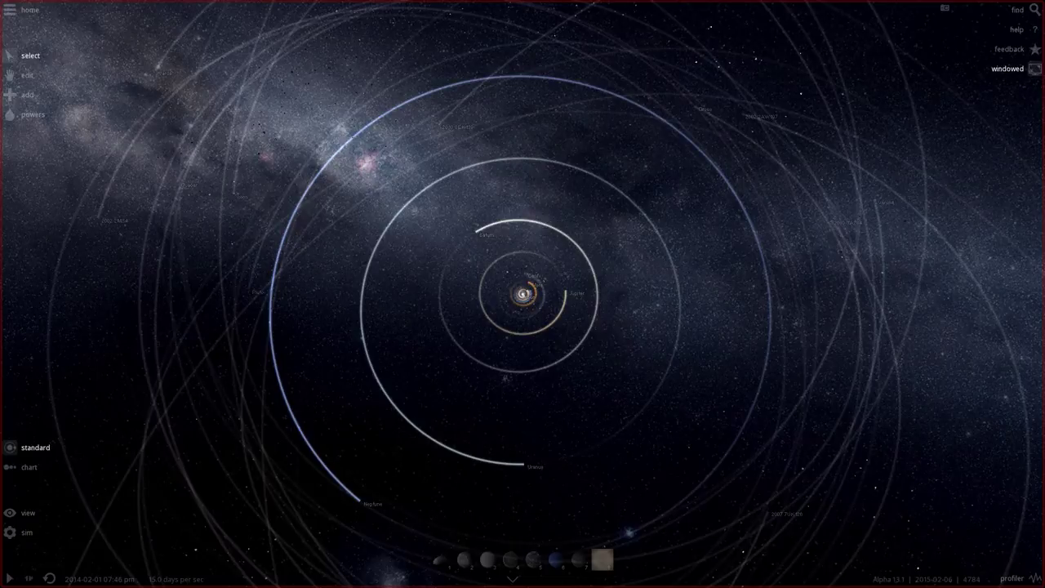
{"action": "left_click", "coordinate": [524, 294]}
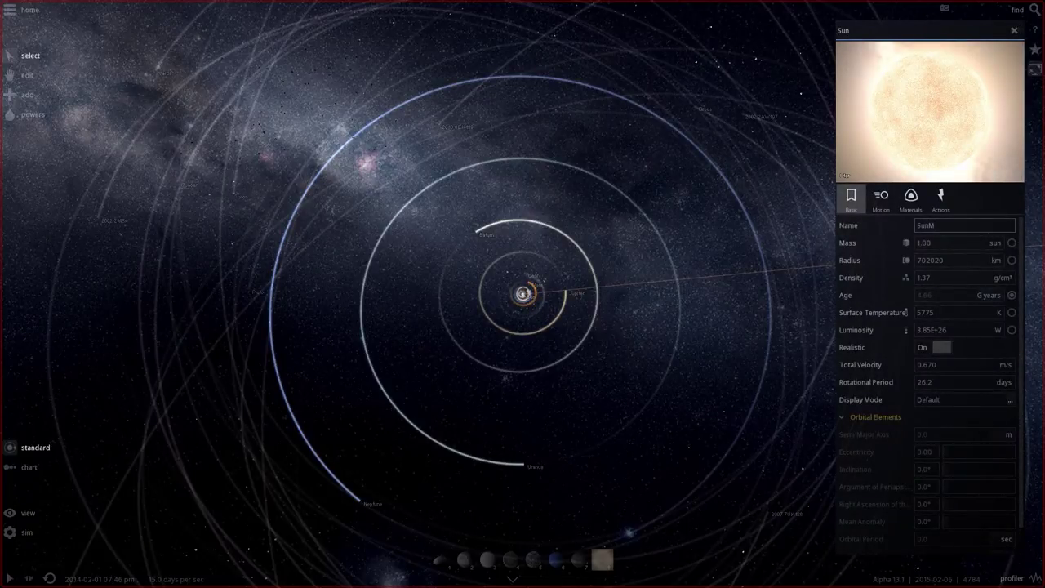
{"action": "left_click", "coordinate": [1014, 30]}
- Add a second Sun in orbit outside Neptune's path, name it SunA and show its motion properties
{"action": "scroll", "coordinate": [523, 294], "scroll_direction": "down", "scroll_amount": 5}
{"action": "left_click", "coordinate": [27, 95]}
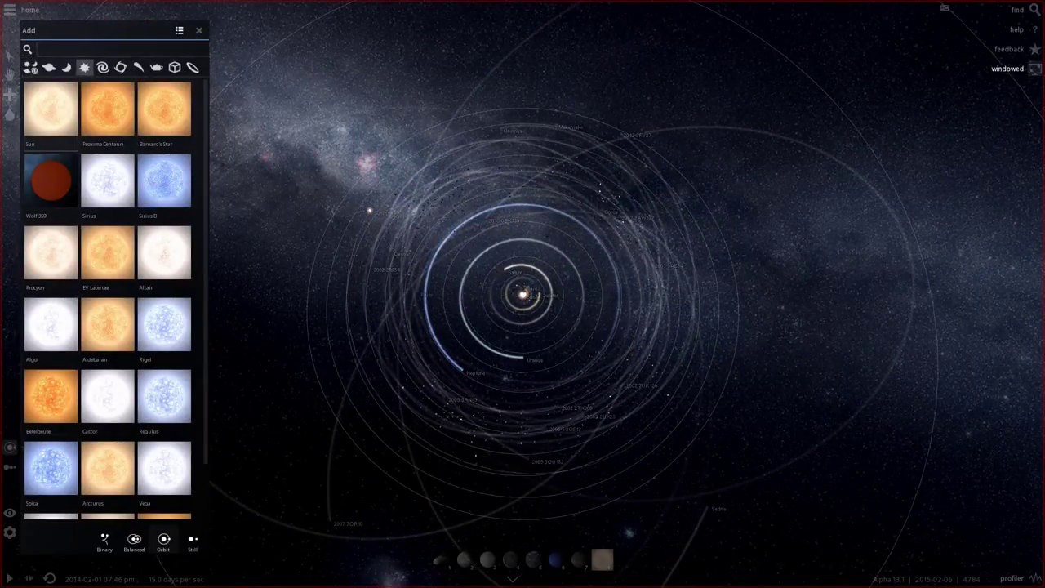
{"action": "left_click", "coordinate": [198, 30]}
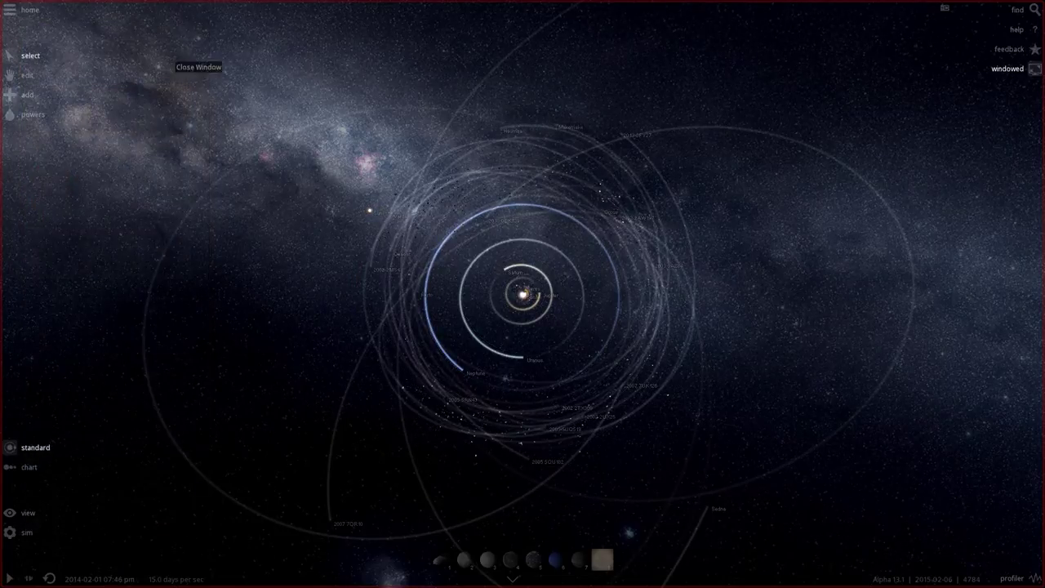
{"action": "left_click", "coordinate": [370, 210]}
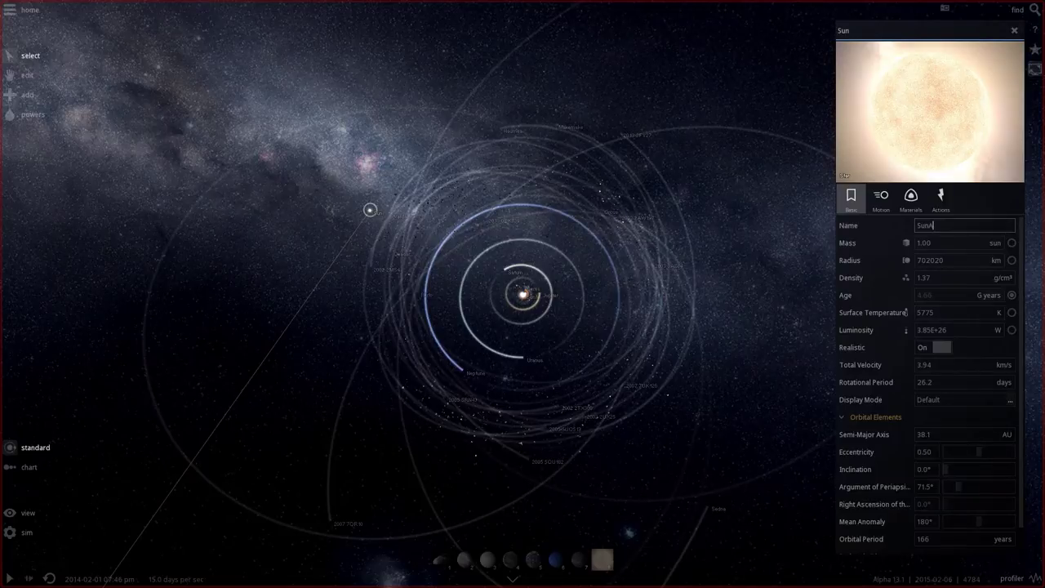
{"action": "left_click", "coordinate": [881, 197]}
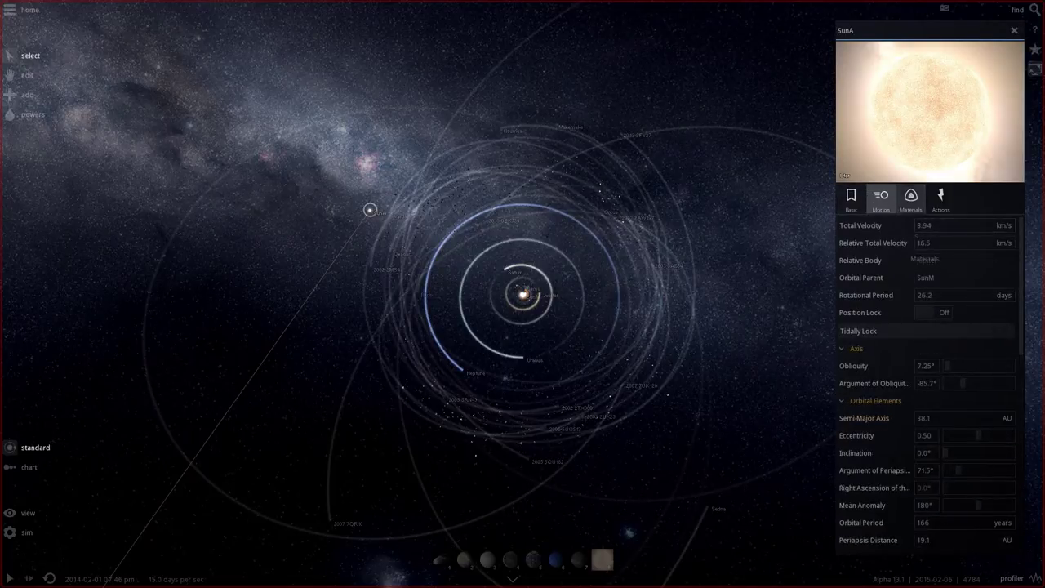
- Run the simulation and observe the inner and outer planetary orbits together with SunA from several distances and angles
{"action": "key", "text": "space"}
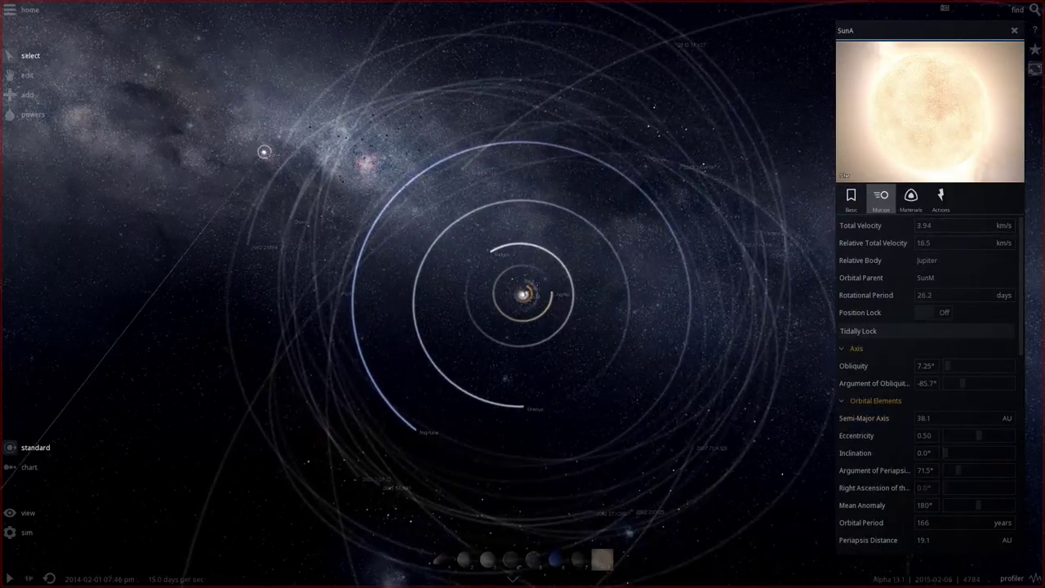
{"action": "scroll", "coordinate": [523, 294], "scroll_direction": "up", "scroll_amount": 4}
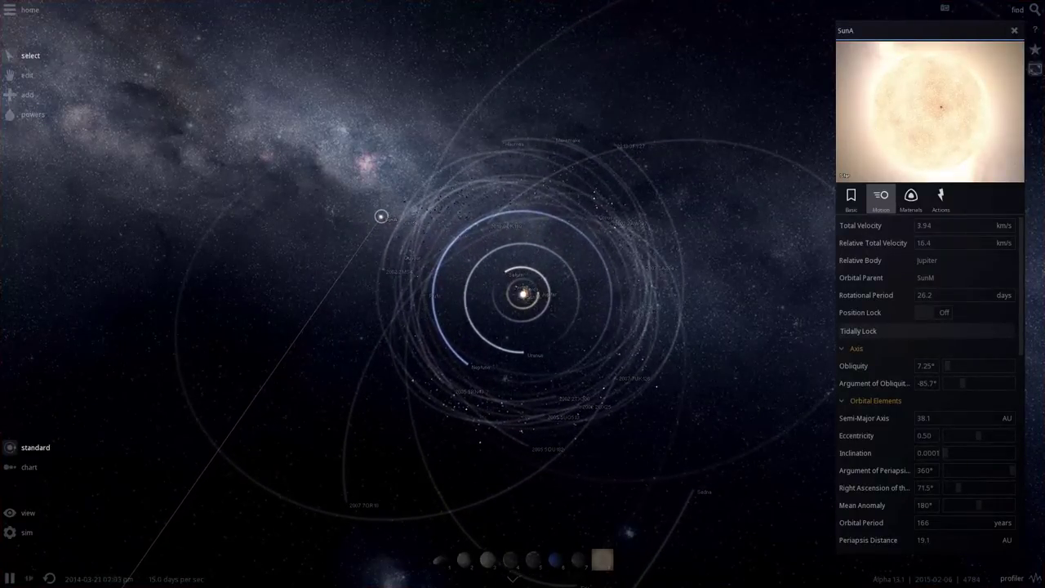
{"action": "scroll", "coordinate": [523, 294], "scroll_direction": "up", "scroll_amount": 10}
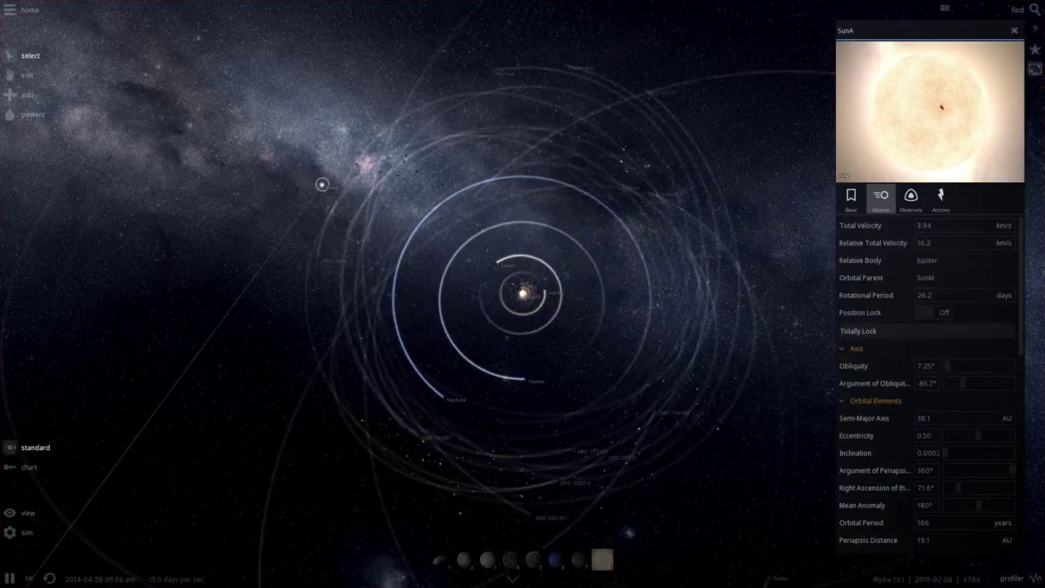
{"action": "scroll", "coordinate": [522, 294], "scroll_direction": "down", "scroll_amount": 4}
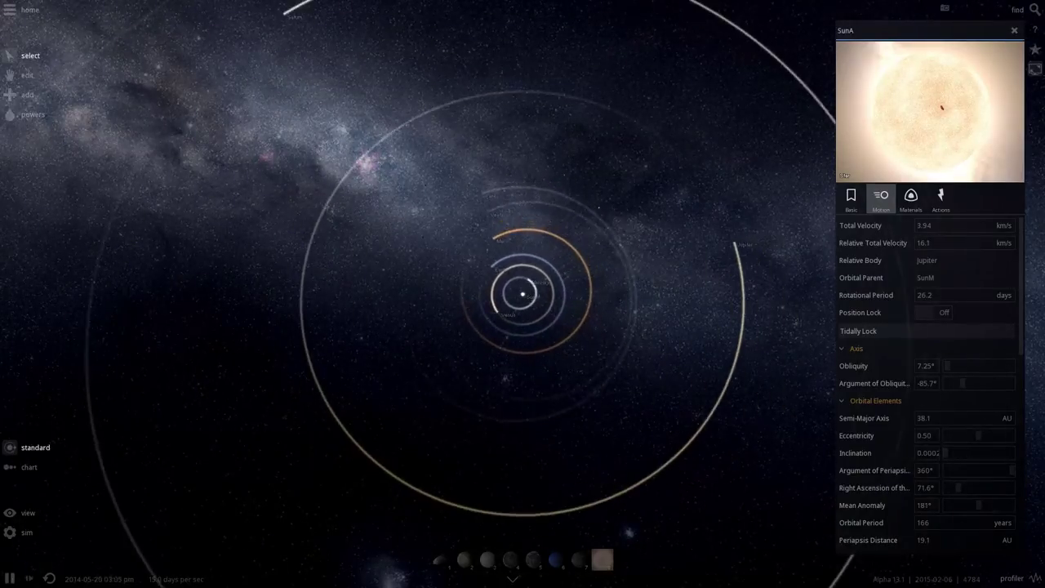
{"action": "right_click_drag", "start_coordinate": [522, 294], "coordinate": [522, 383]}
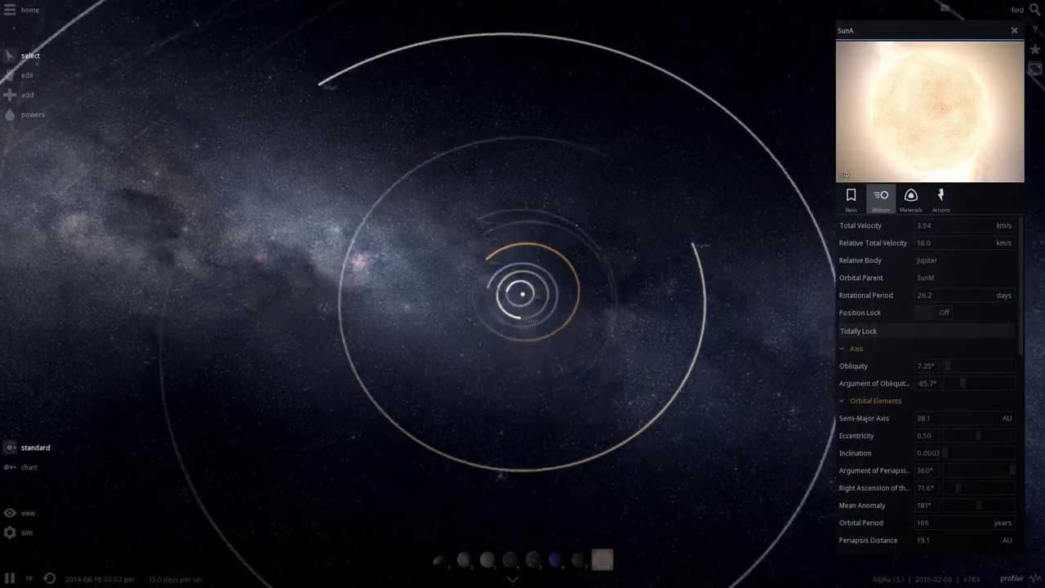
{"action": "scroll", "coordinate": [523, 294], "scroll_direction": "down", "scroll_amount": 8}
{"action": "scroll", "coordinate": [522, 294], "scroll_direction": "up", "scroll_amount": 5}
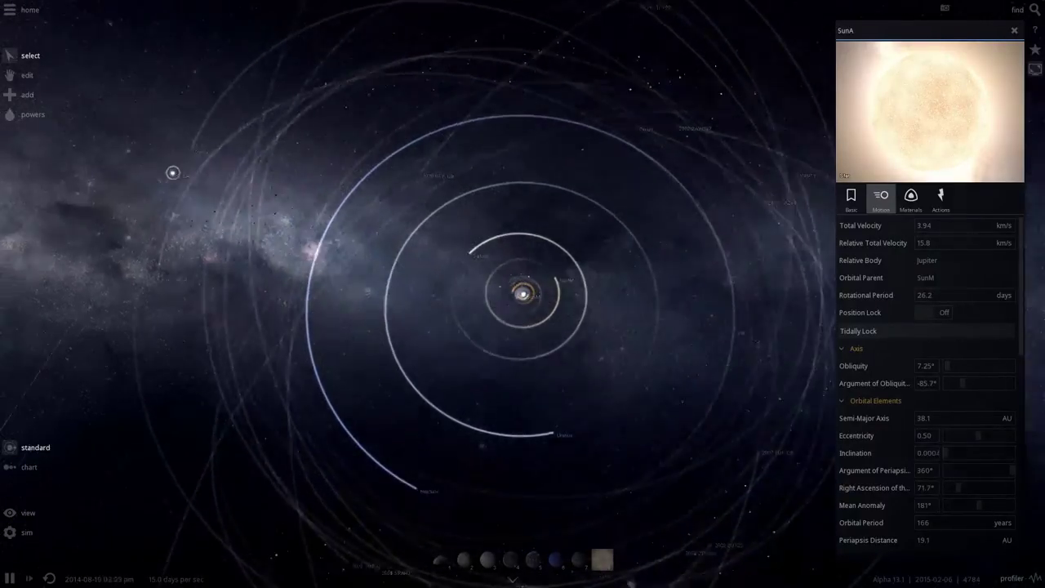
{"action": "right_click_drag", "start_coordinate": [522, 294], "coordinate": [724, 135]}
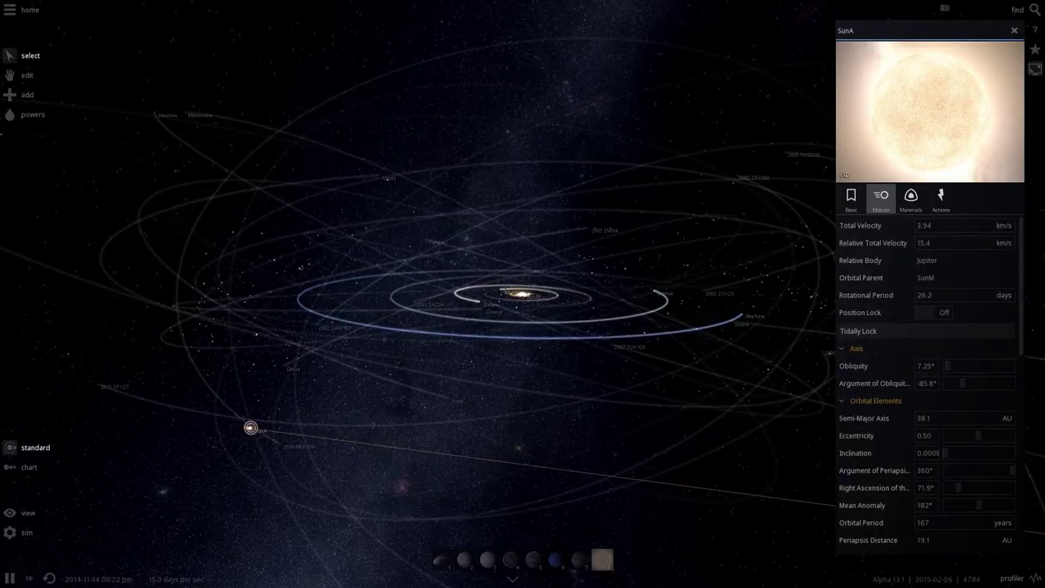
- Read through SunA's materials, basic properties and orbital elements, down to the periapsis and apoapsis distances
{"action": "left_click", "coordinate": [910, 196]}
{"action": "left_click", "coordinate": [850, 196]}
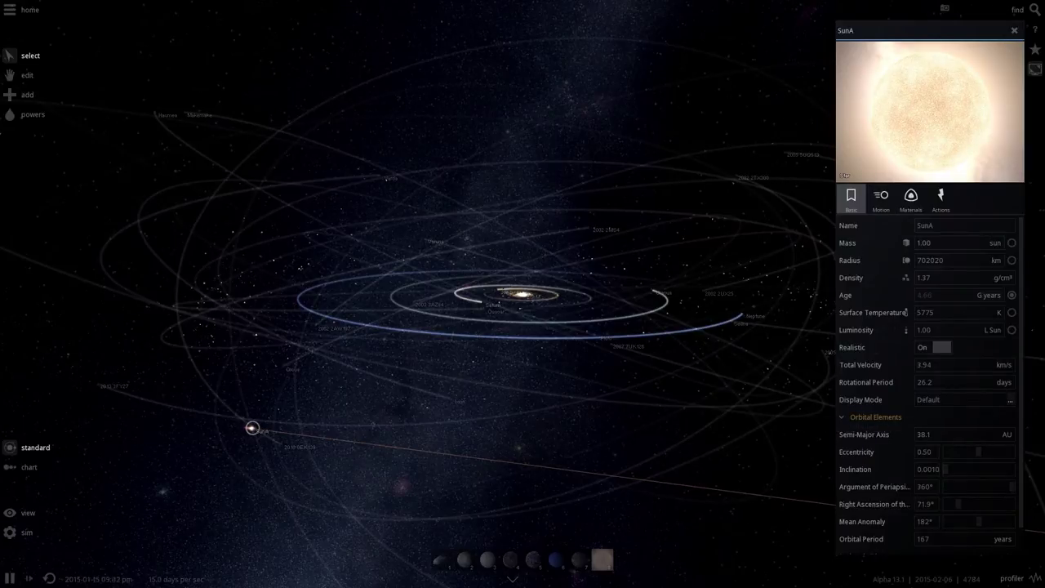
{"action": "scroll", "coordinate": [853, 375], "scroll_direction": "down", "scroll_amount": 1}
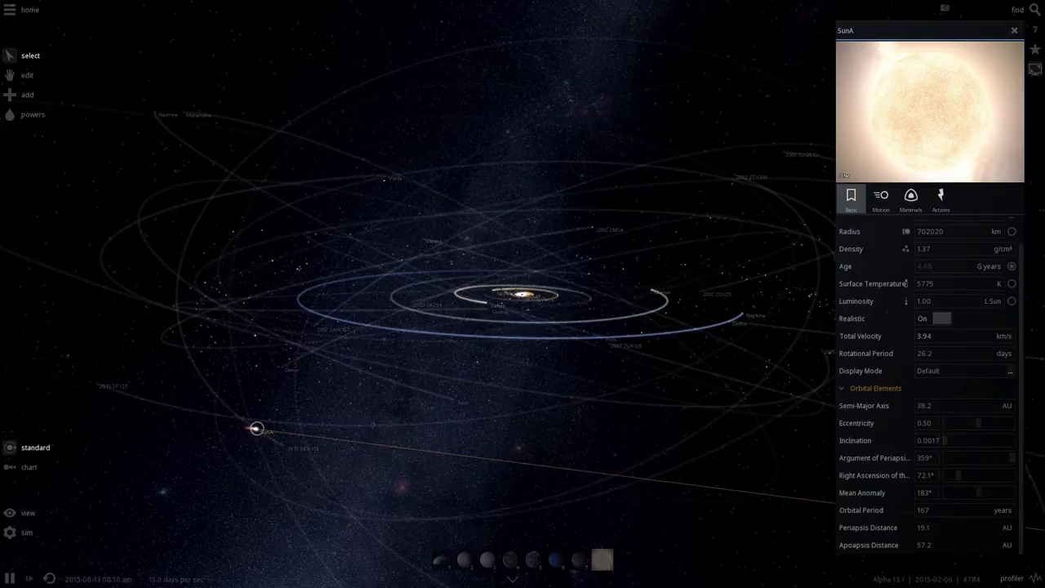
{"action": "right_click_drag", "start_coordinate": [326, 367], "coordinate": [360, 387]}
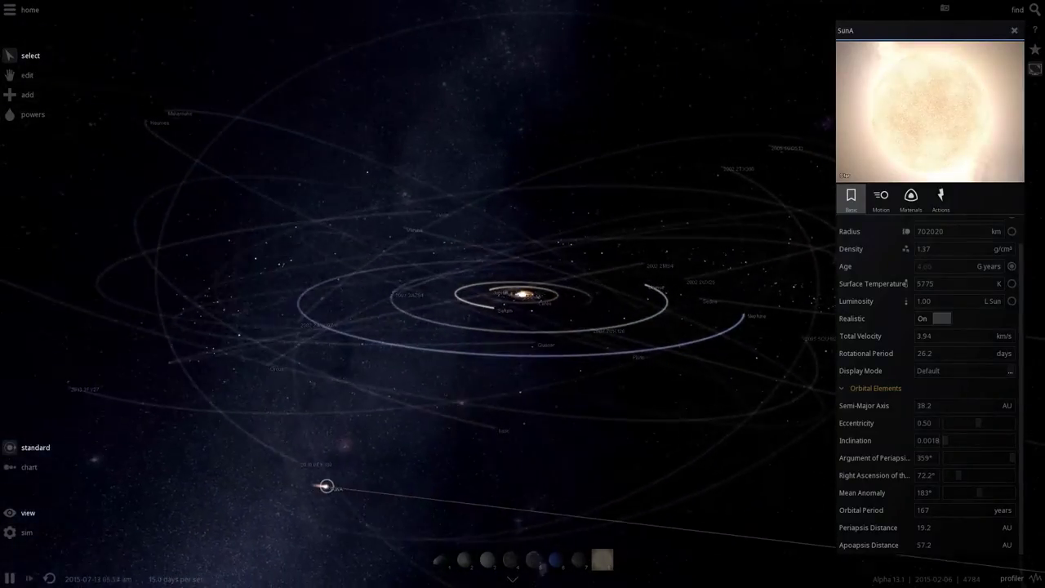
- Set the habitable zones display to Flat in the view settings and view the zone around SunA
{"action": "left_click", "coordinate": [28, 512]}
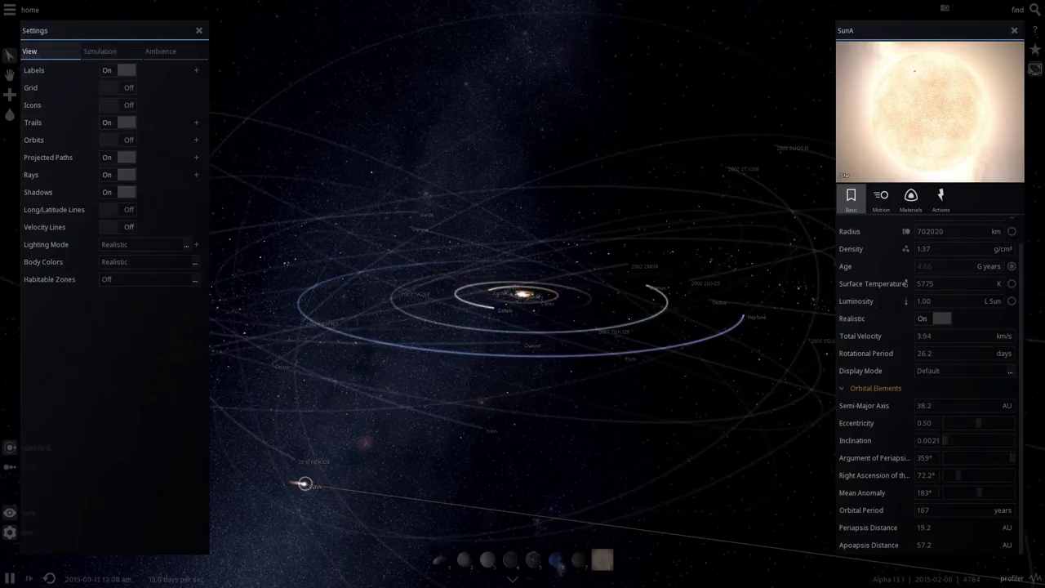
{"action": "left_click", "coordinate": [149, 280]}
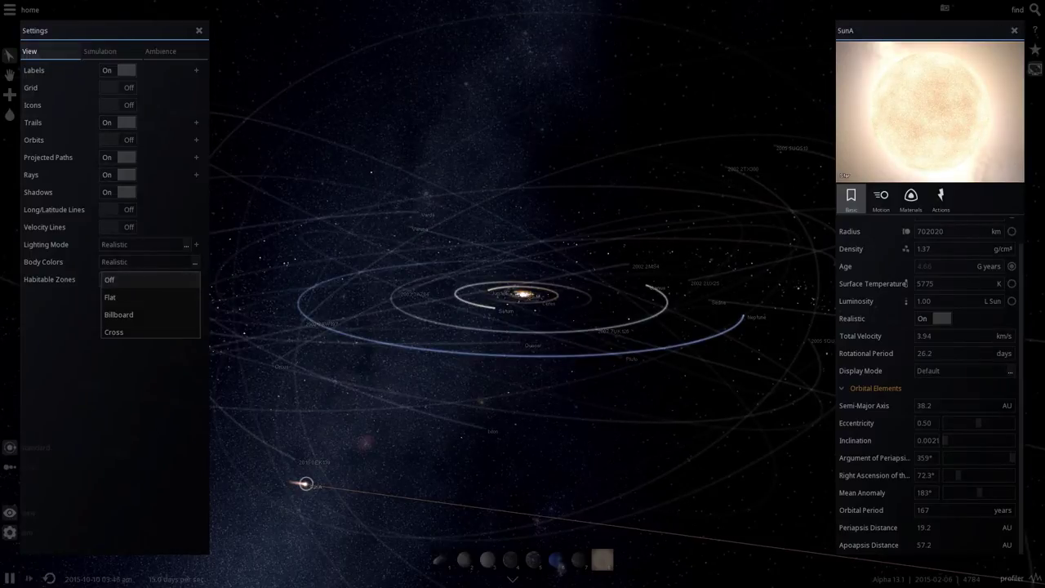
{"action": "left_click", "coordinate": [150, 297]}
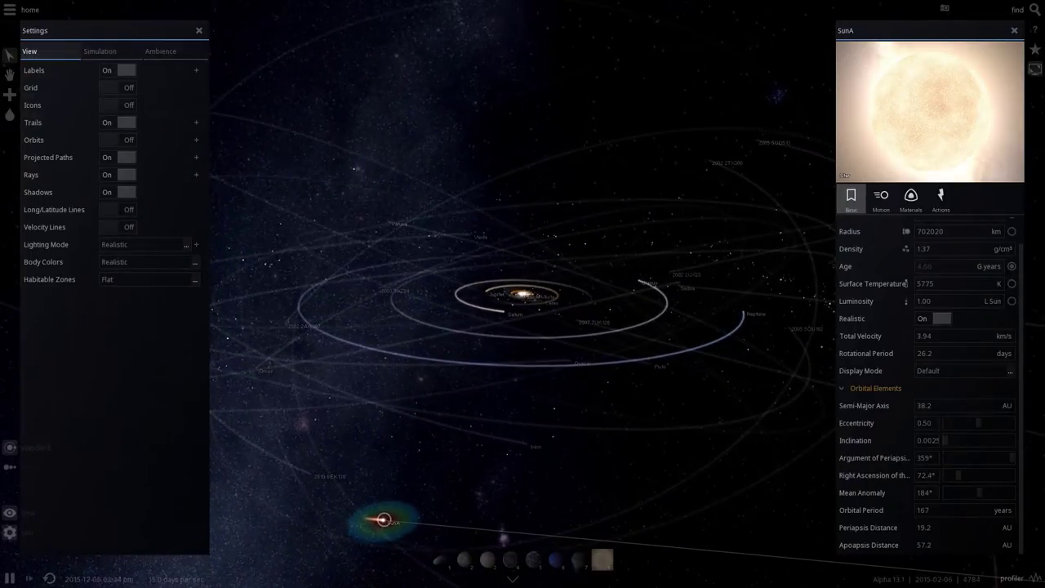
{"action": "right_click_drag", "start_coordinate": [523, 294], "coordinate": [490, 392]}
{"action": "scroll", "coordinate": [522, 293], "scroll_direction": "down", "scroll_amount": 5}
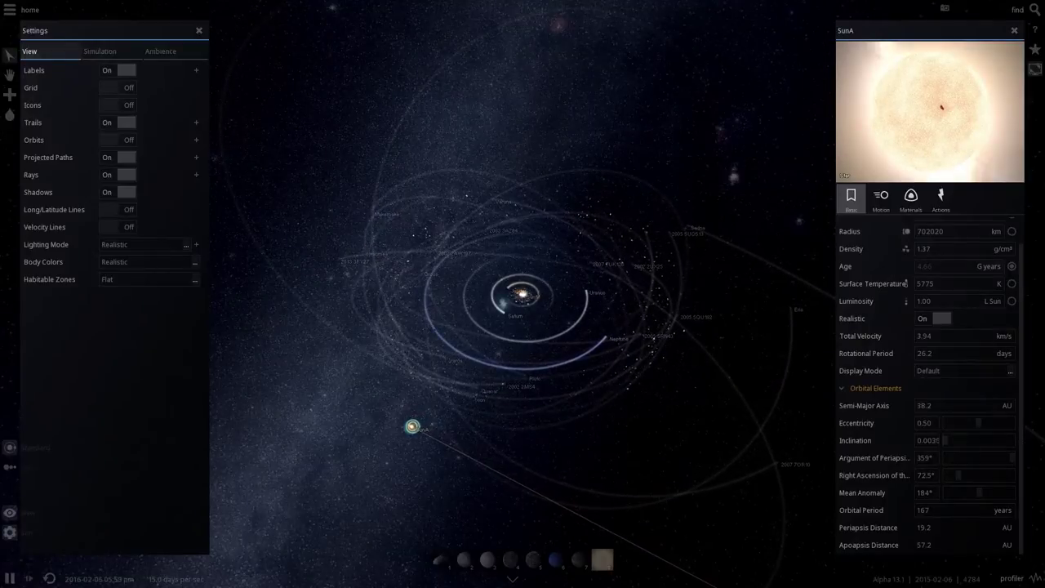
- Select SunM and examine how the inner planets' orbits lie within its habitable zone
{"action": "left_click", "coordinate": [522, 294]}
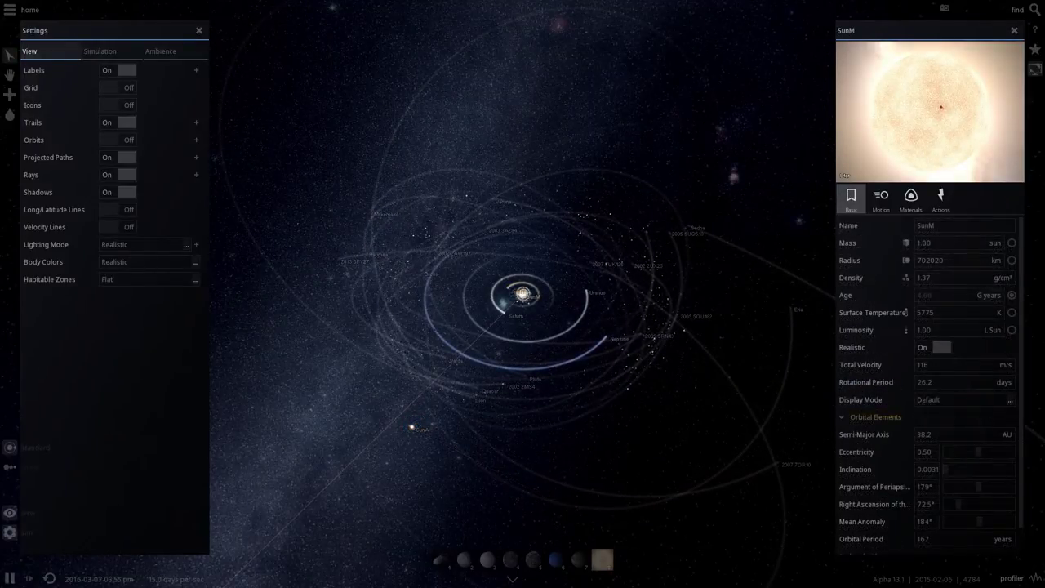
{"action": "scroll", "coordinate": [523, 294], "scroll_direction": "up", "scroll_amount": 10}
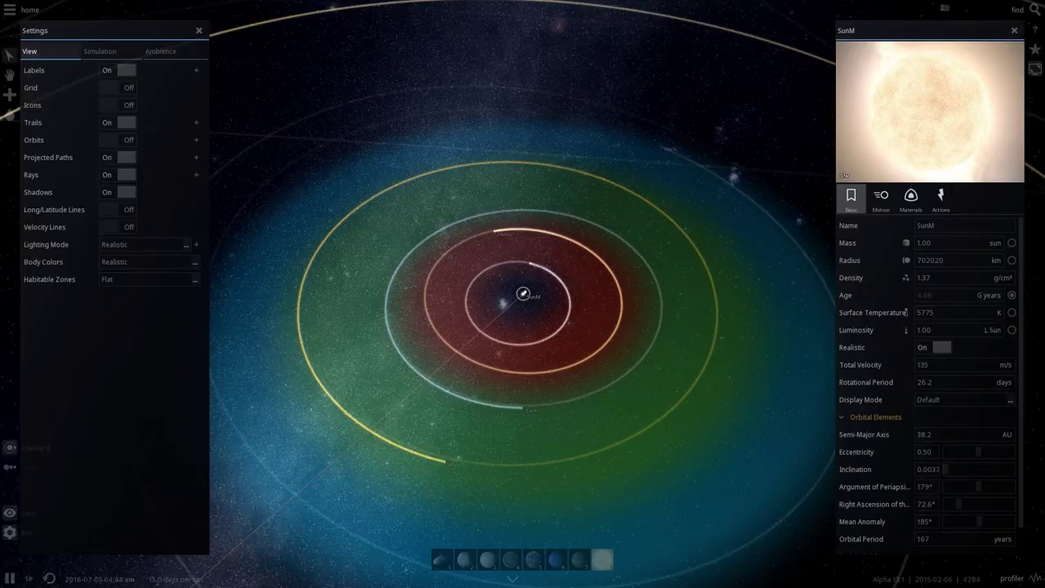
{"action": "scroll", "coordinate": [522, 294], "scroll_direction": "down", "scroll_amount": 10}
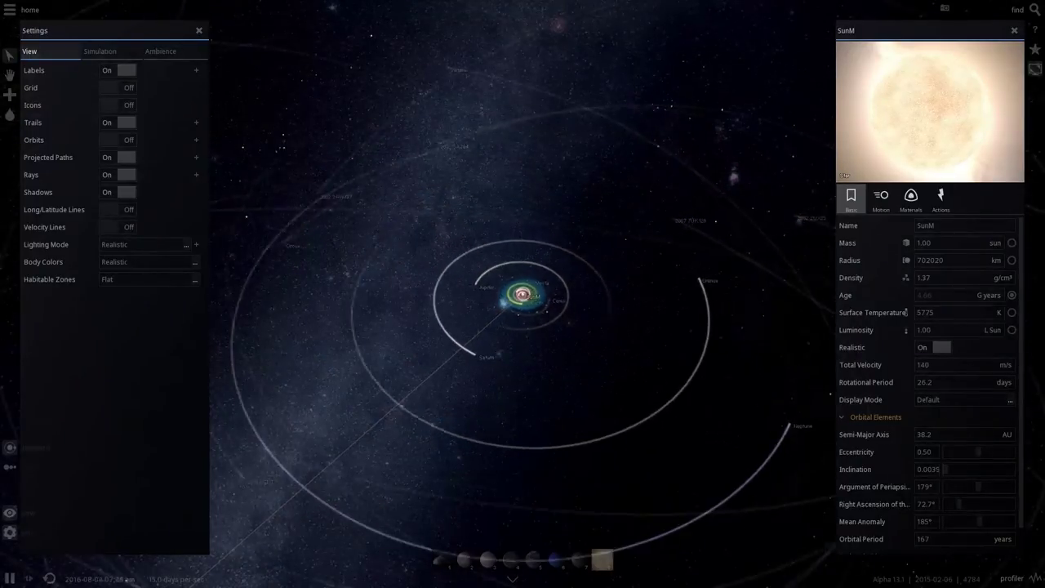
- Review SunM's materials and motion properties, including its orbital parent and orbital elements
{"action": "left_click", "coordinate": [881, 199]}
{"action": "left_click", "coordinate": [911, 196]}
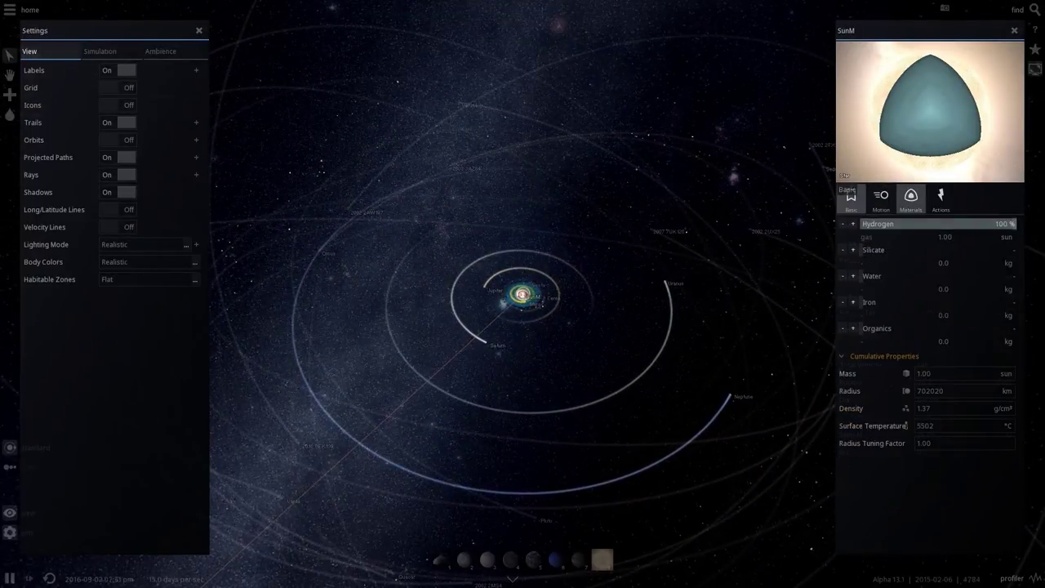
{"action": "left_click", "coordinate": [881, 196]}
{"action": "scroll", "coordinate": [523, 294], "scroll_direction": "down", "scroll_amount": 5}
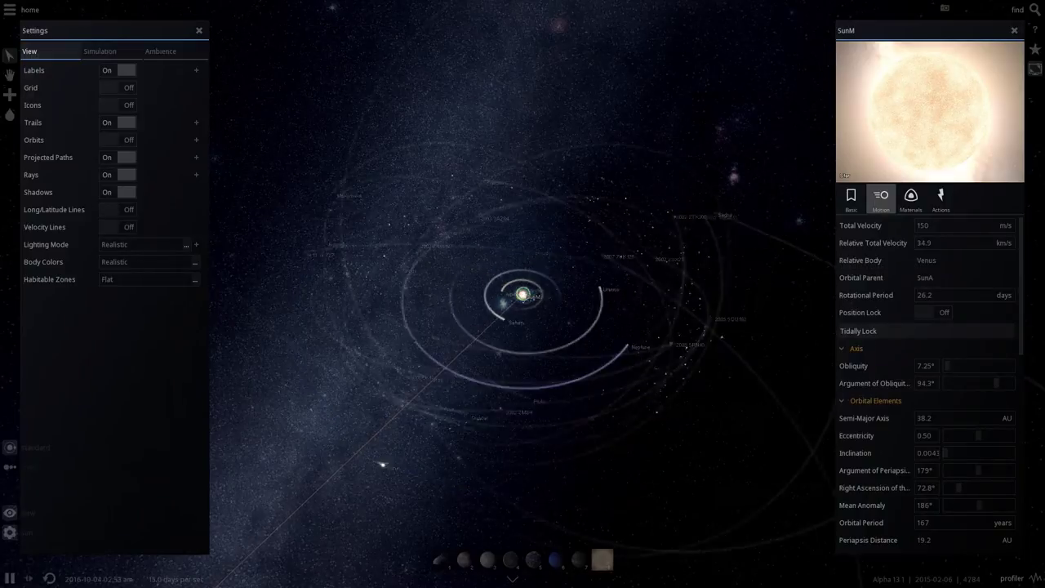
{"action": "scroll", "coordinate": [523, 293], "scroll_direction": "up", "scroll_amount": 1}
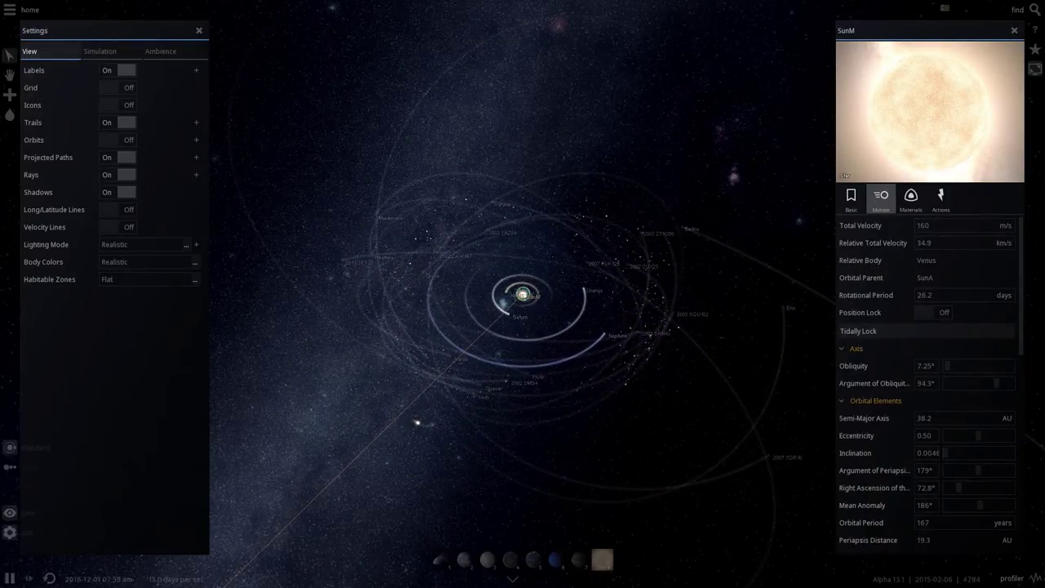
- Close SunM's properties and the view settings, and browse the Common, star and Rings categories of objects available to add
{"action": "left_click", "coordinate": [1014, 30]}
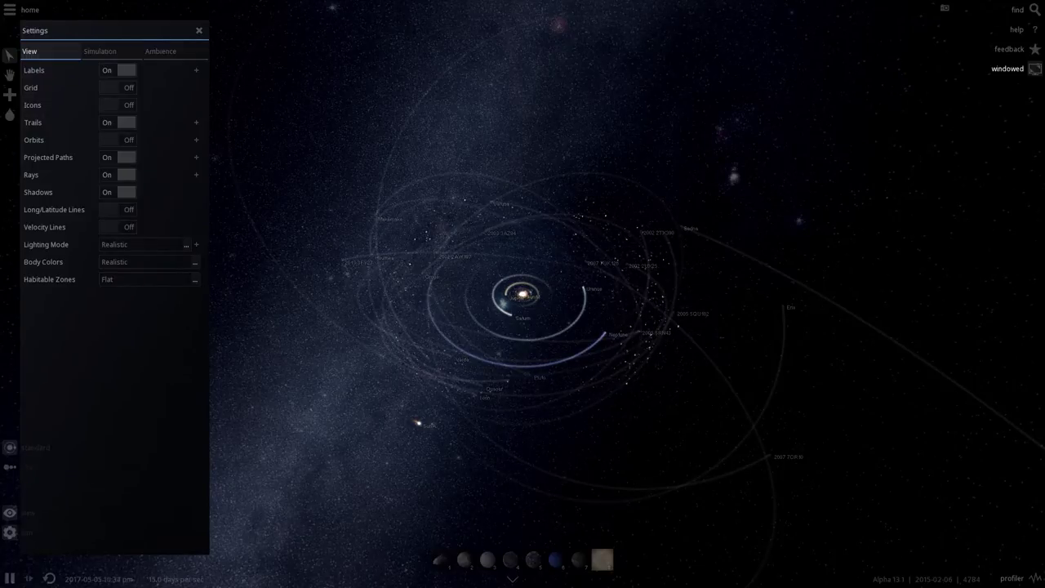
{"action": "left_click", "coordinate": [198, 30]}
{"action": "left_click", "coordinate": [27, 95]}
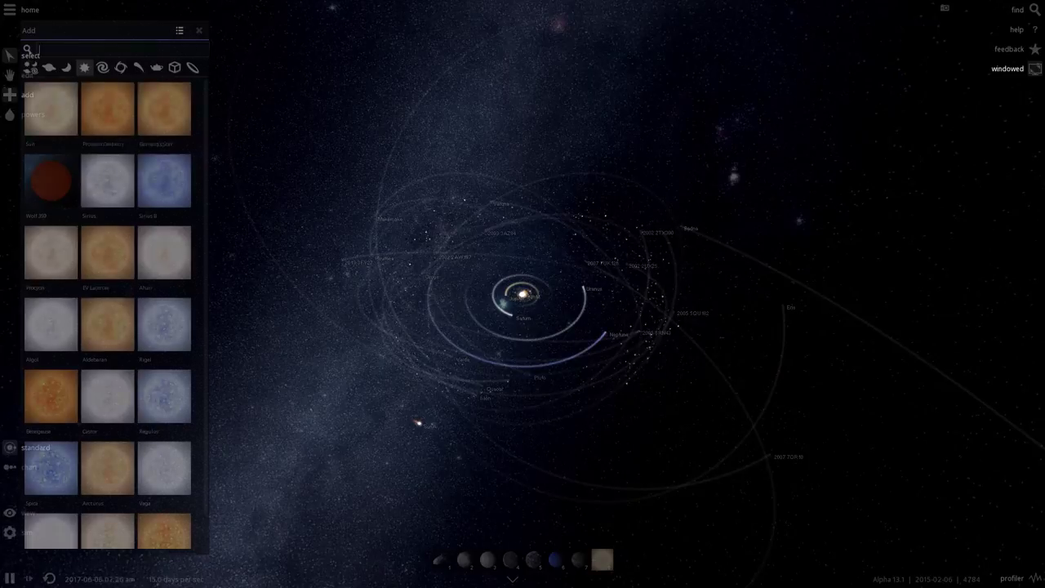
{"action": "left_click", "coordinate": [31, 68]}
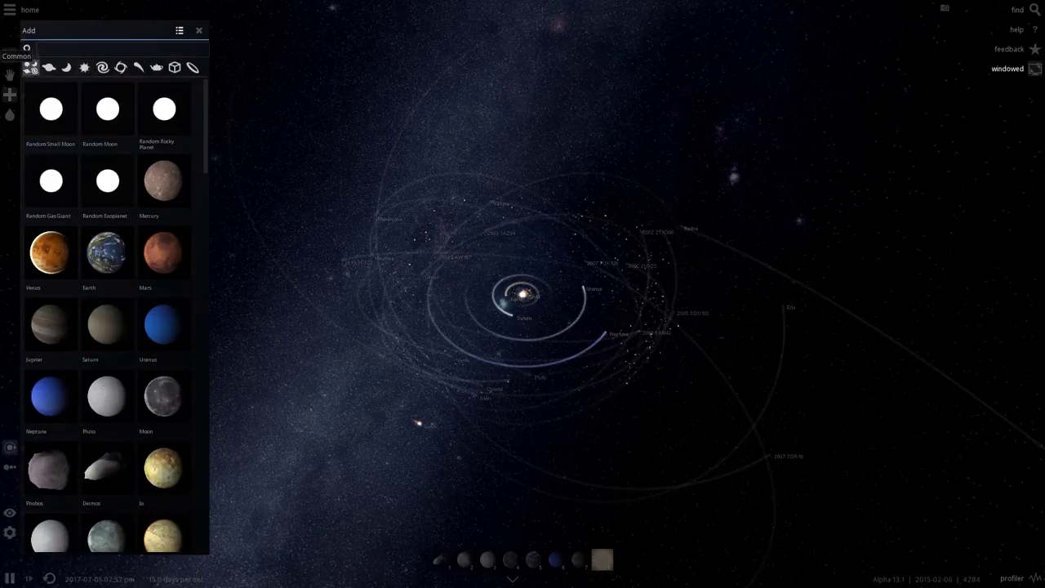
{"action": "scroll", "coordinate": [106, 245], "scroll_direction": "down", "scroll_amount": 15}
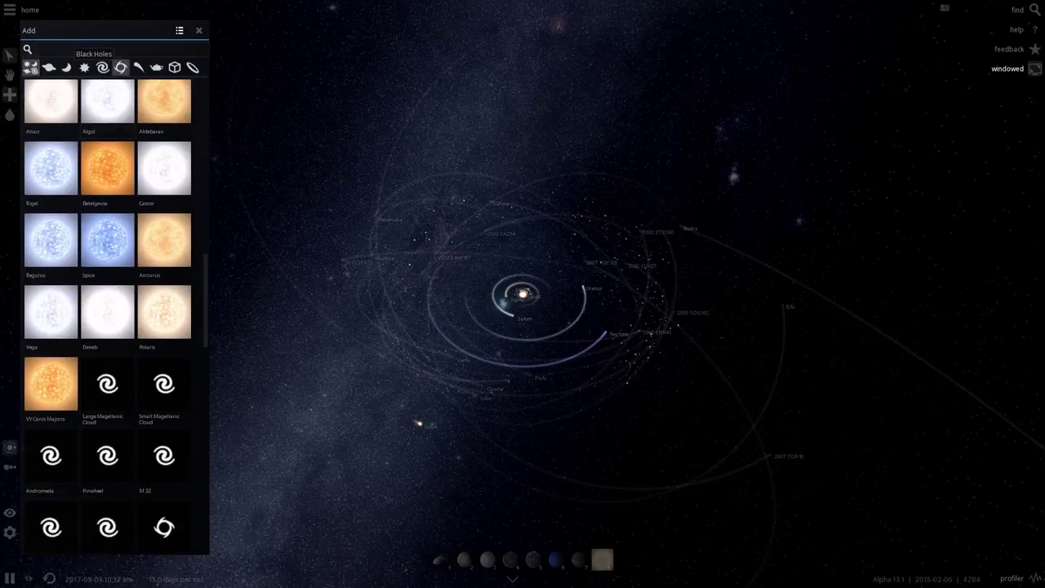
{"action": "left_click", "coordinate": [84, 67]}
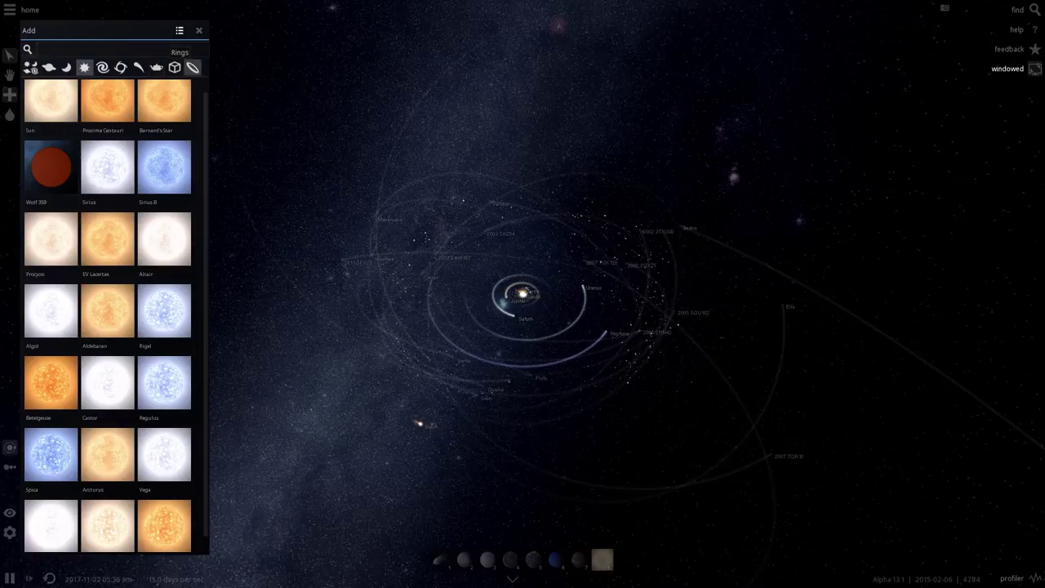
{"action": "left_click", "coordinate": [193, 67]}
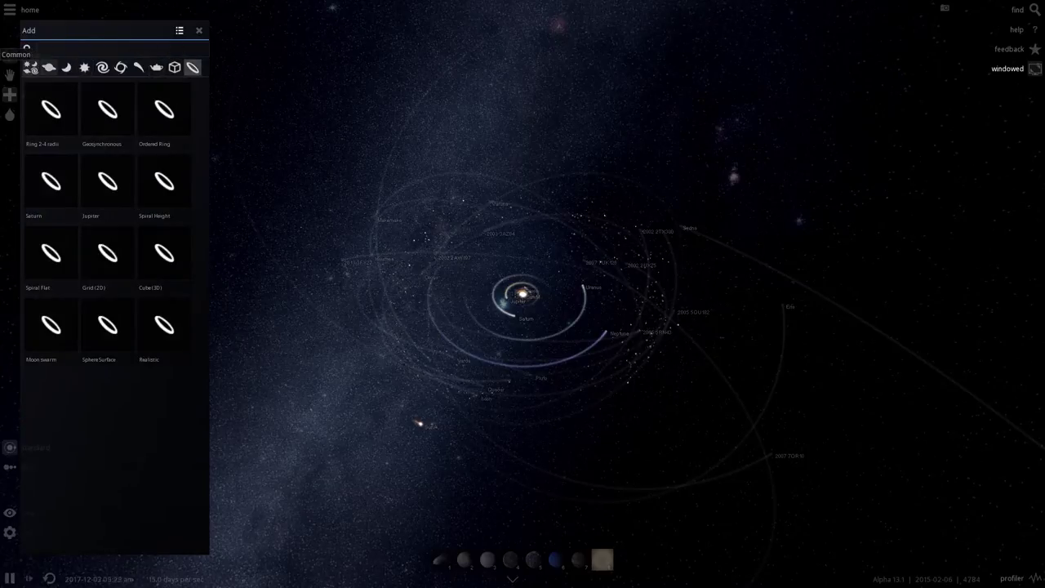
- Look through the Common objects again, including the galaxies, black holes and sports balls, and close the catalogue without adding anything
{"action": "left_click", "coordinate": [31, 67]}
{"action": "scroll", "coordinate": [163, 167], "scroll_direction": "down", "scroll_amount": 10}
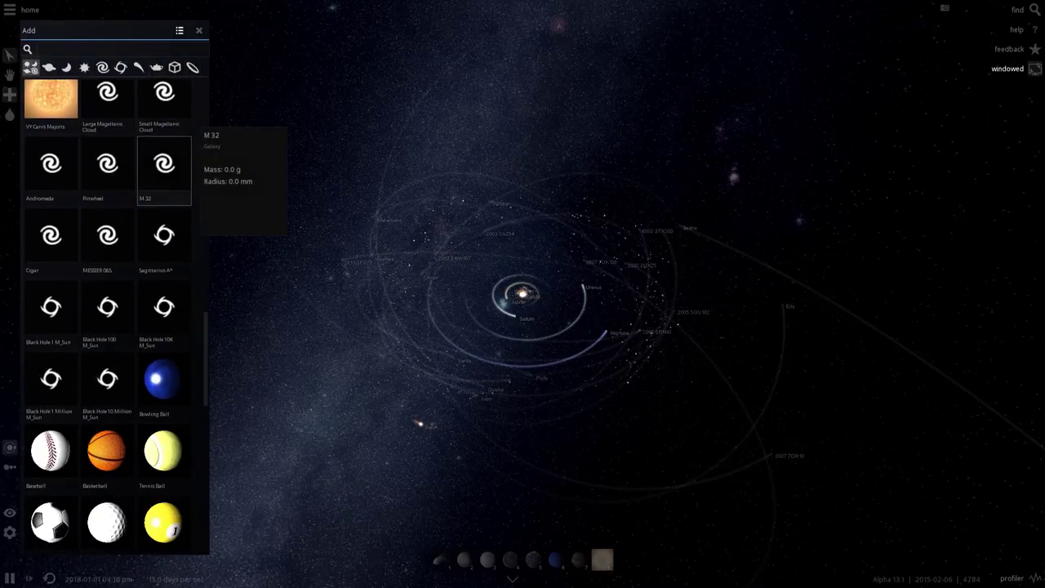
{"action": "scroll", "coordinate": [163, 172], "scroll_direction": "down", "scroll_amount": 4}
{"action": "scroll", "coordinate": [163, 171], "scroll_direction": "up", "scroll_amount": 18}
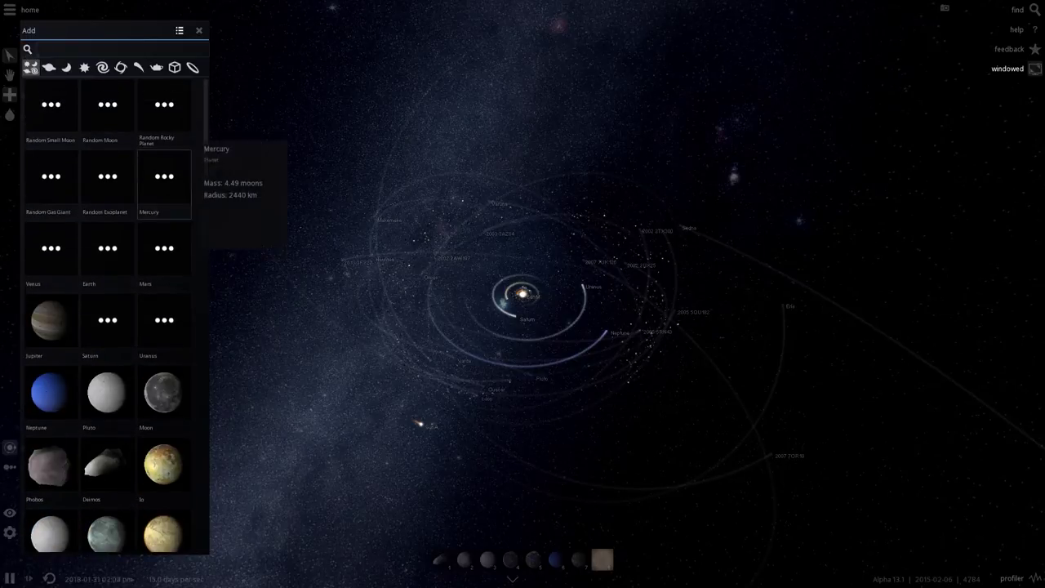
{"action": "left_click", "coordinate": [198, 30]}
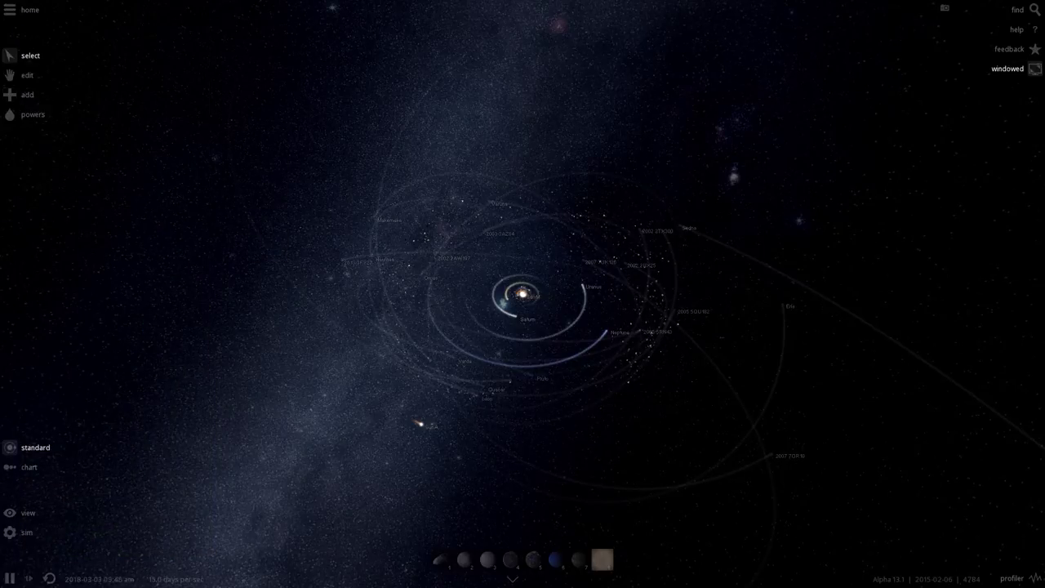